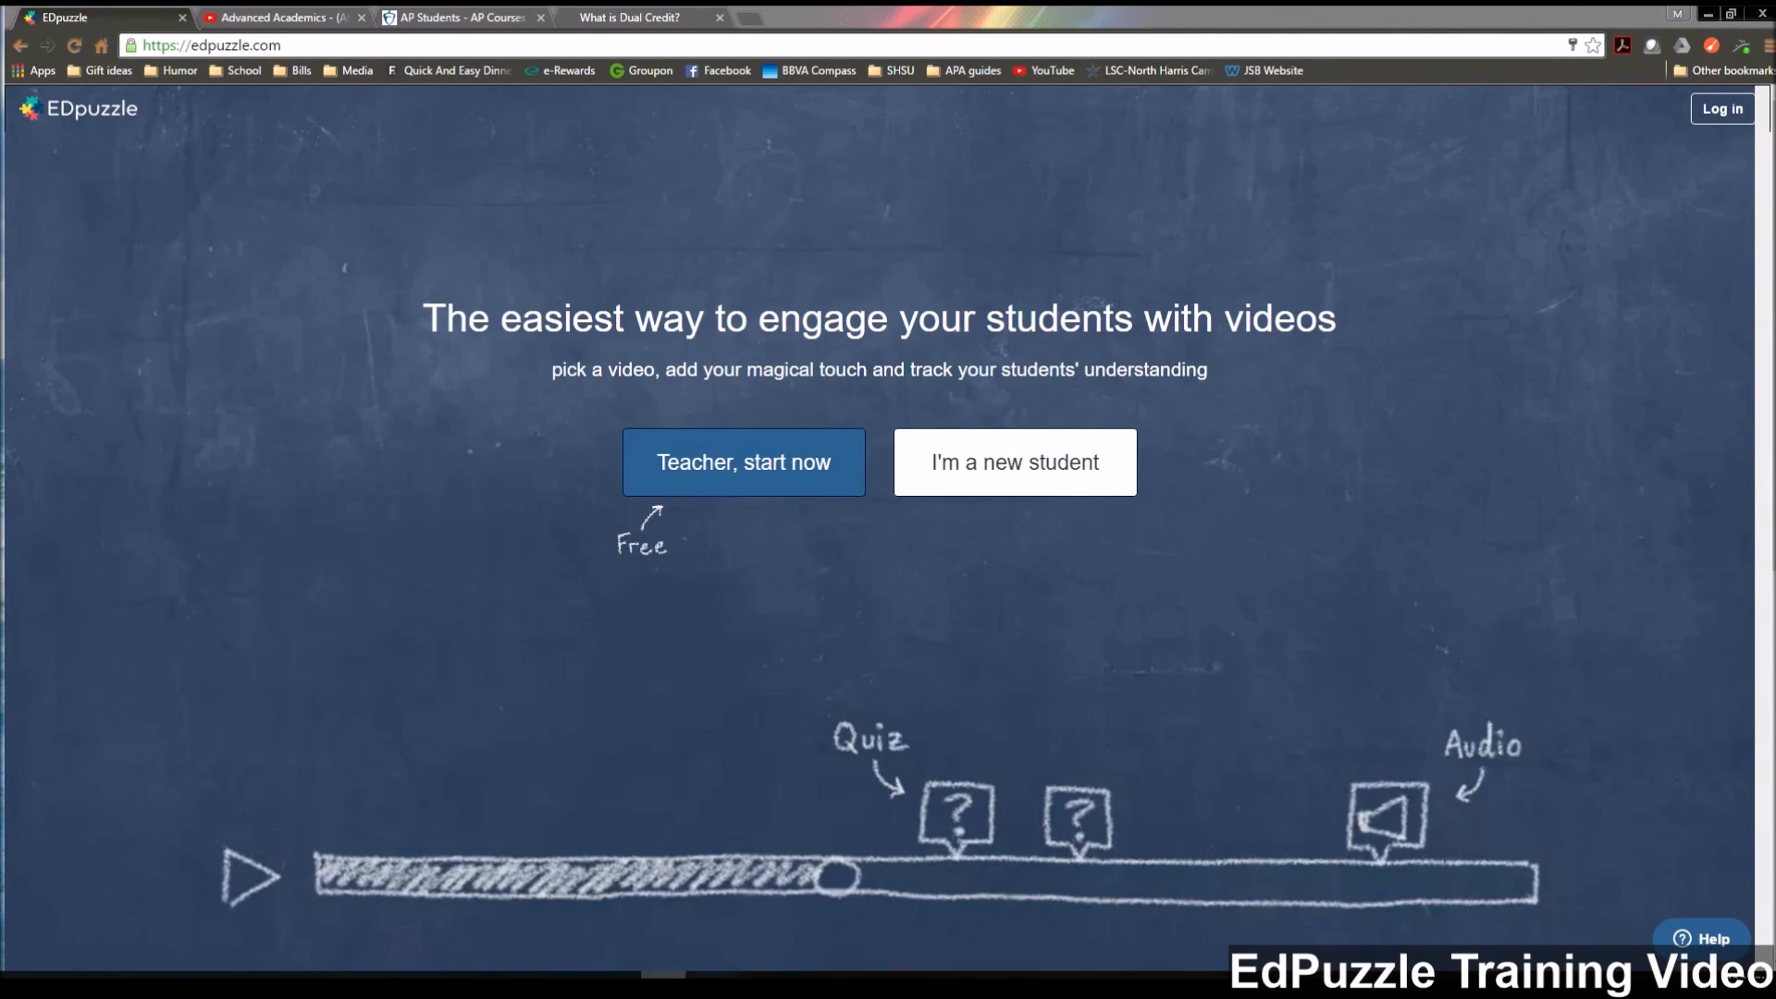
View the teacher sign-up form, skipping the welcome tour, and close it without registering.
left_click(733, 472)
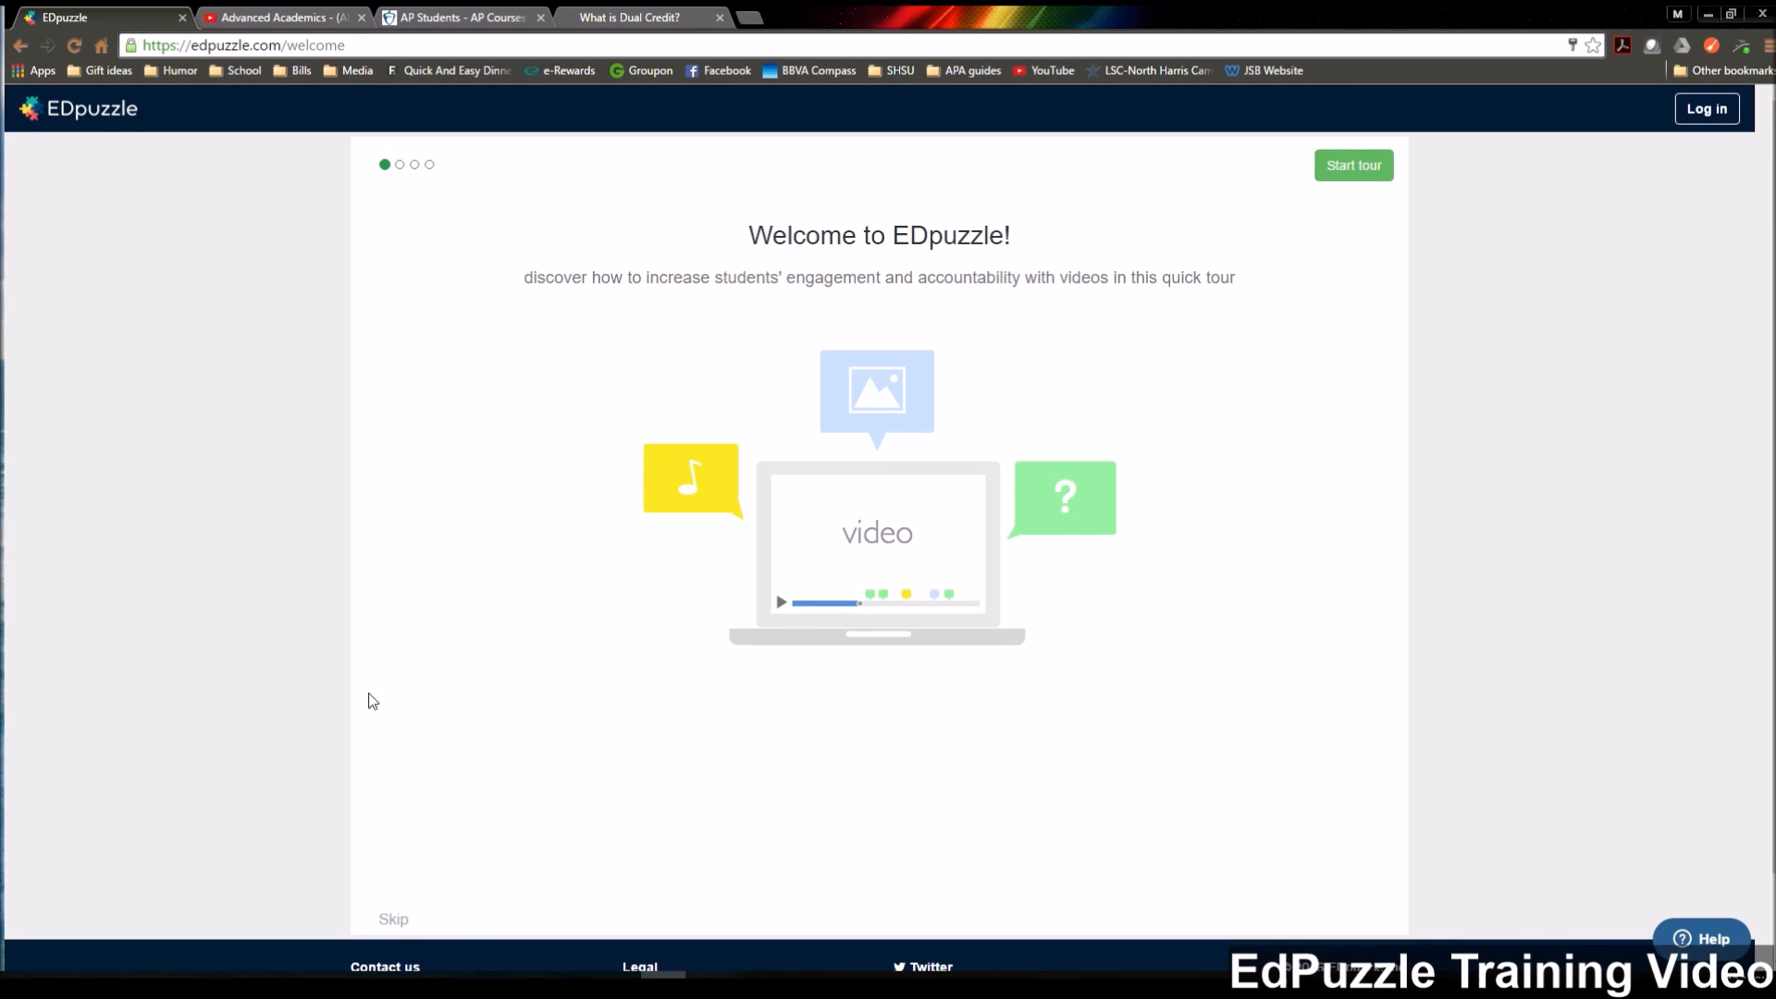
left_click(395, 920)
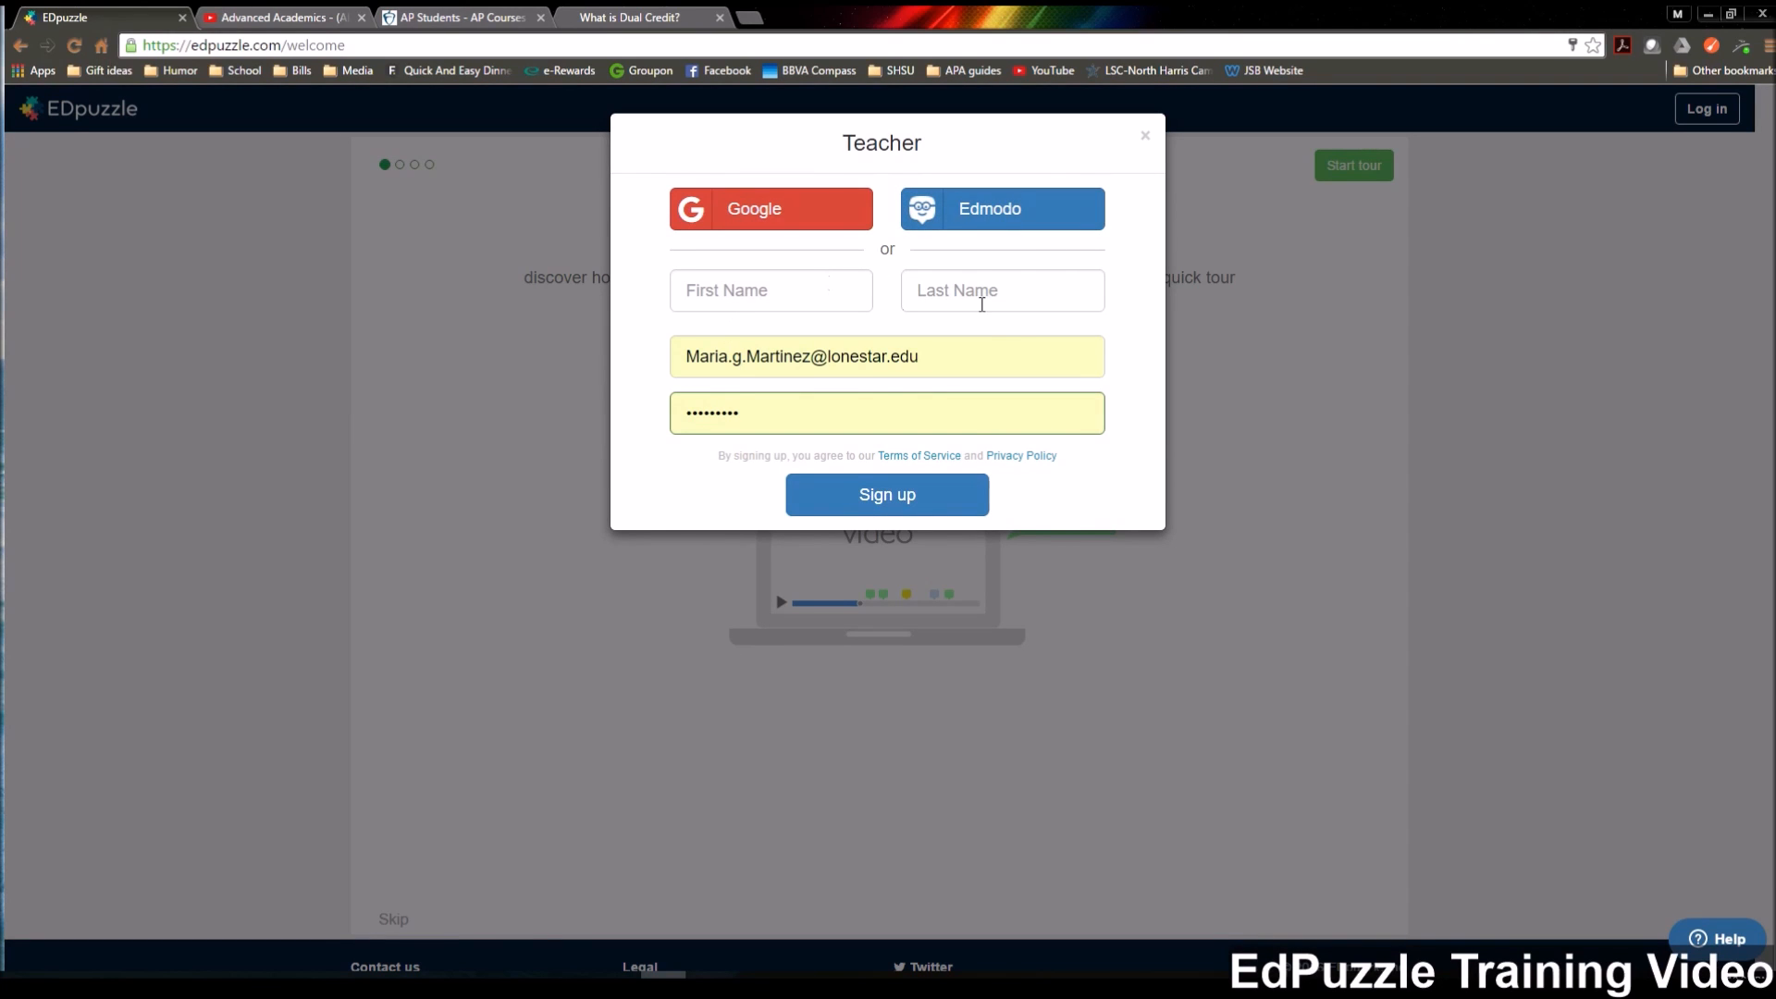
left_click(1145, 138)
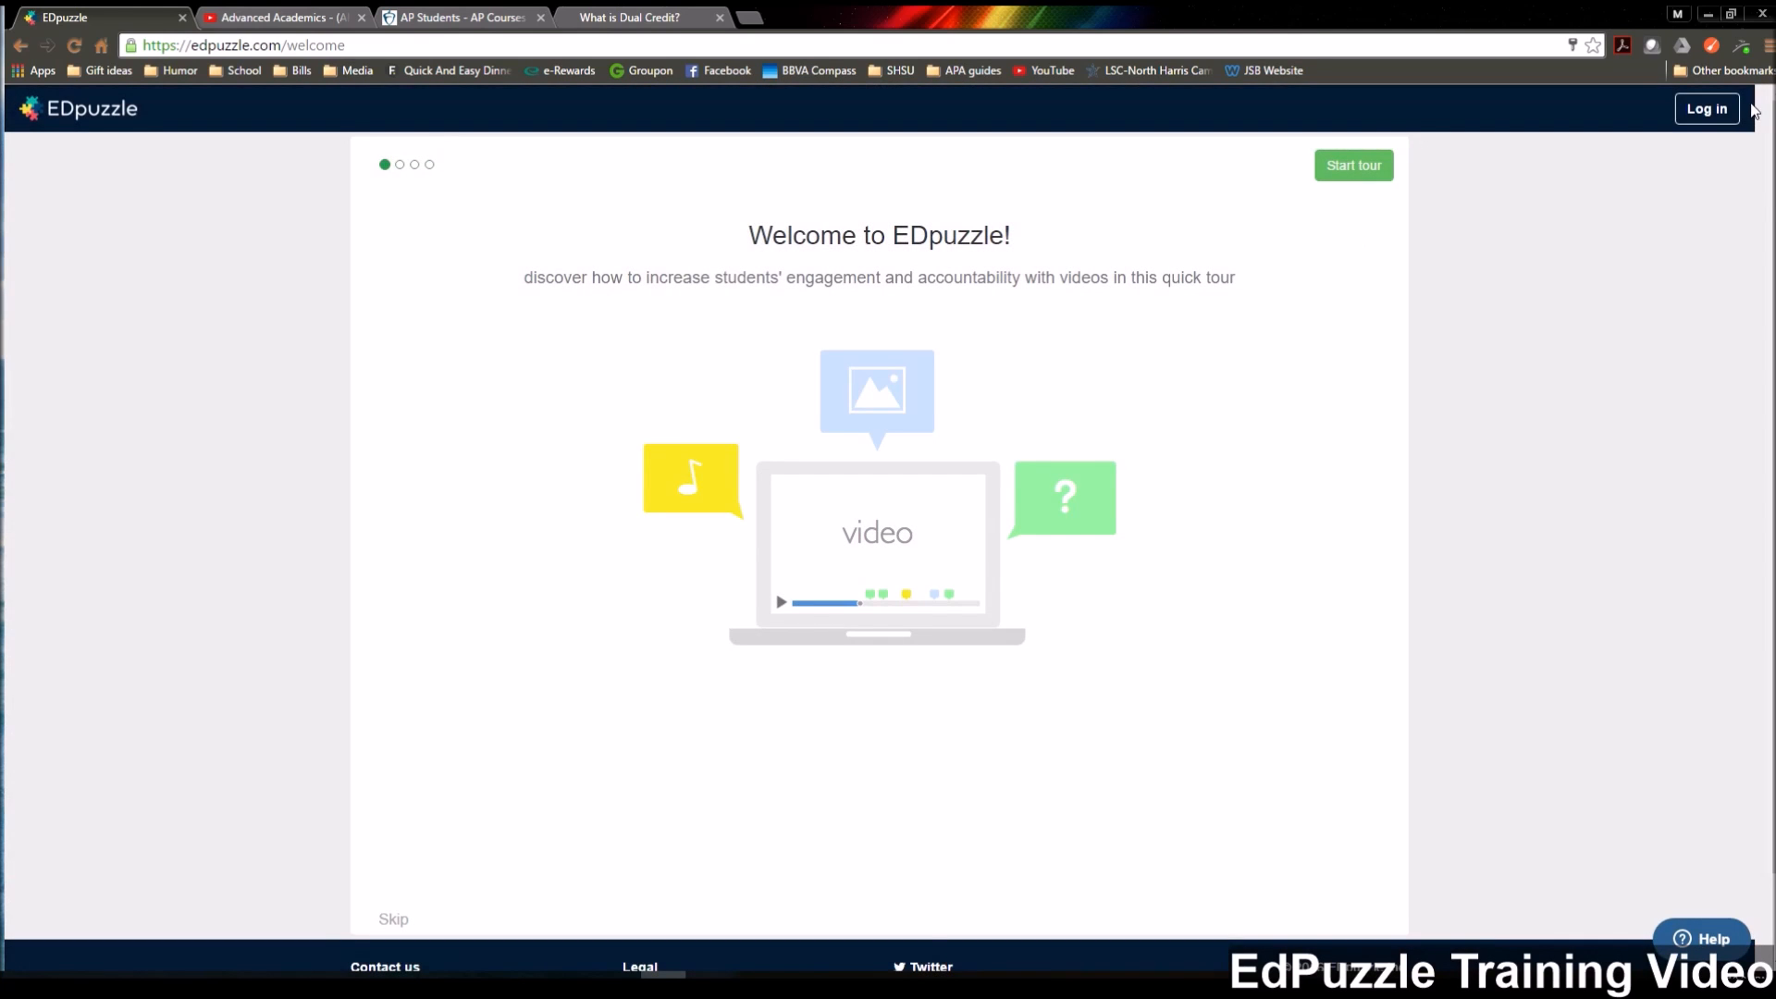
Log in to the teacher account with the saved credentials.
left_click(1723, 110)
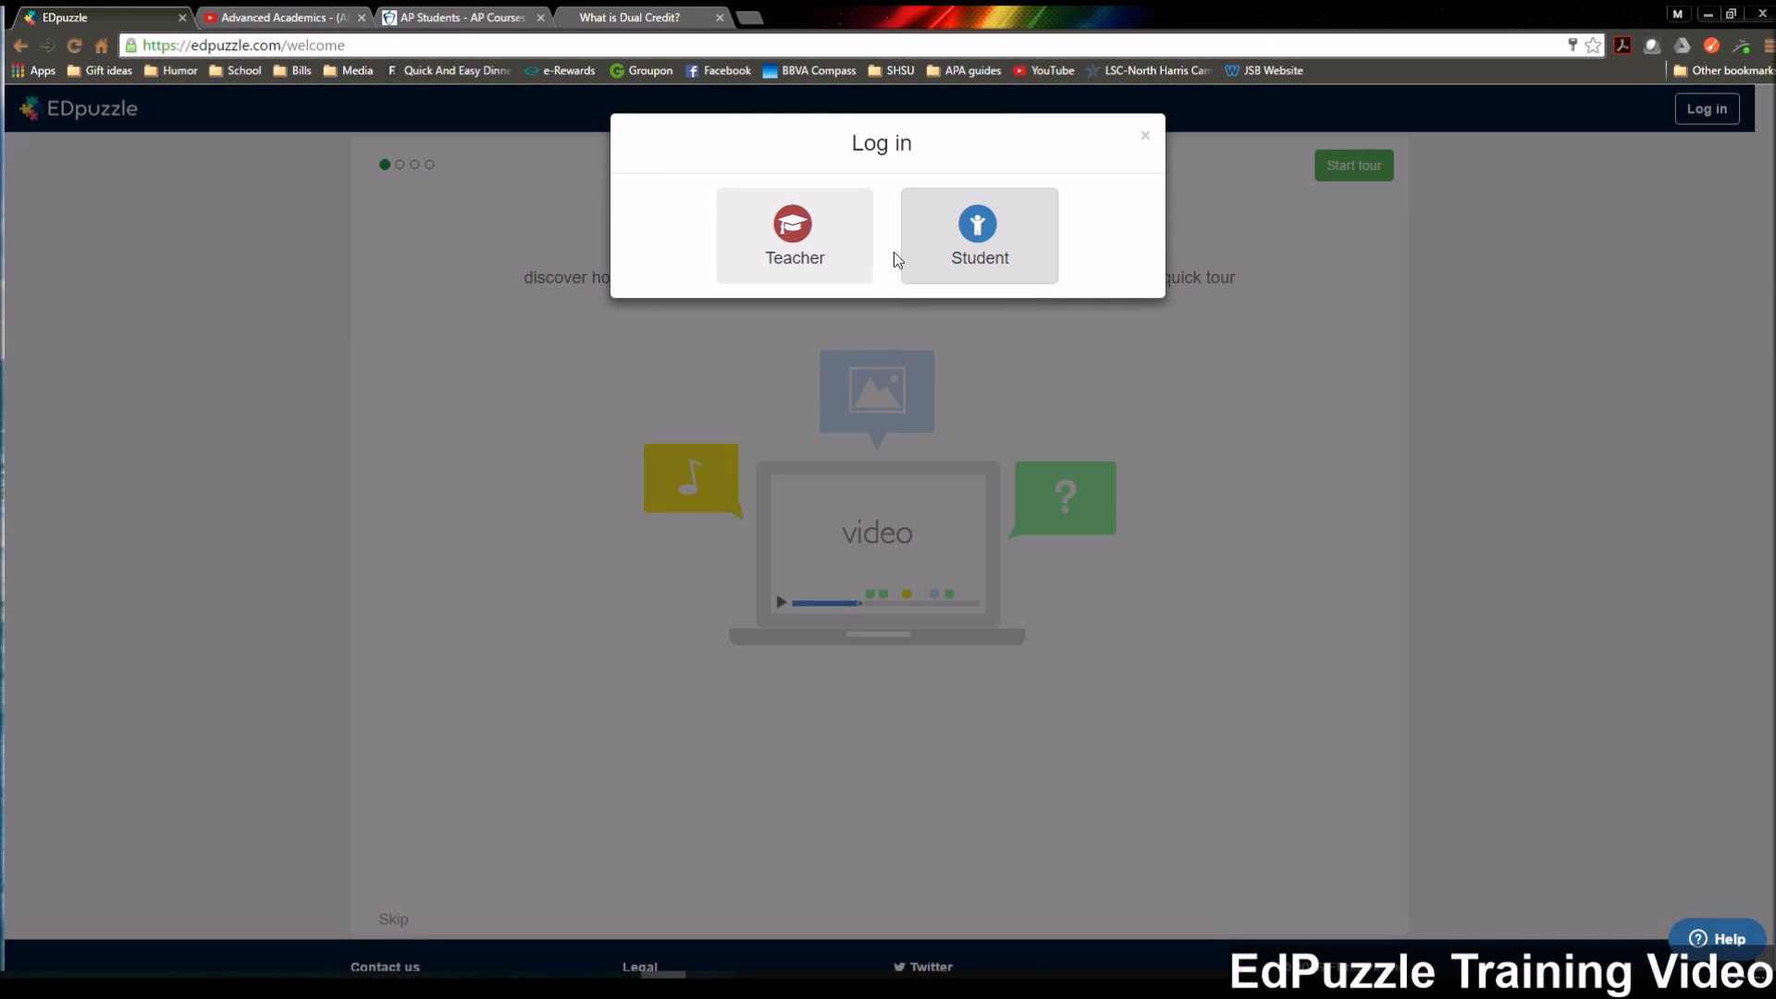
left_click(796, 242)
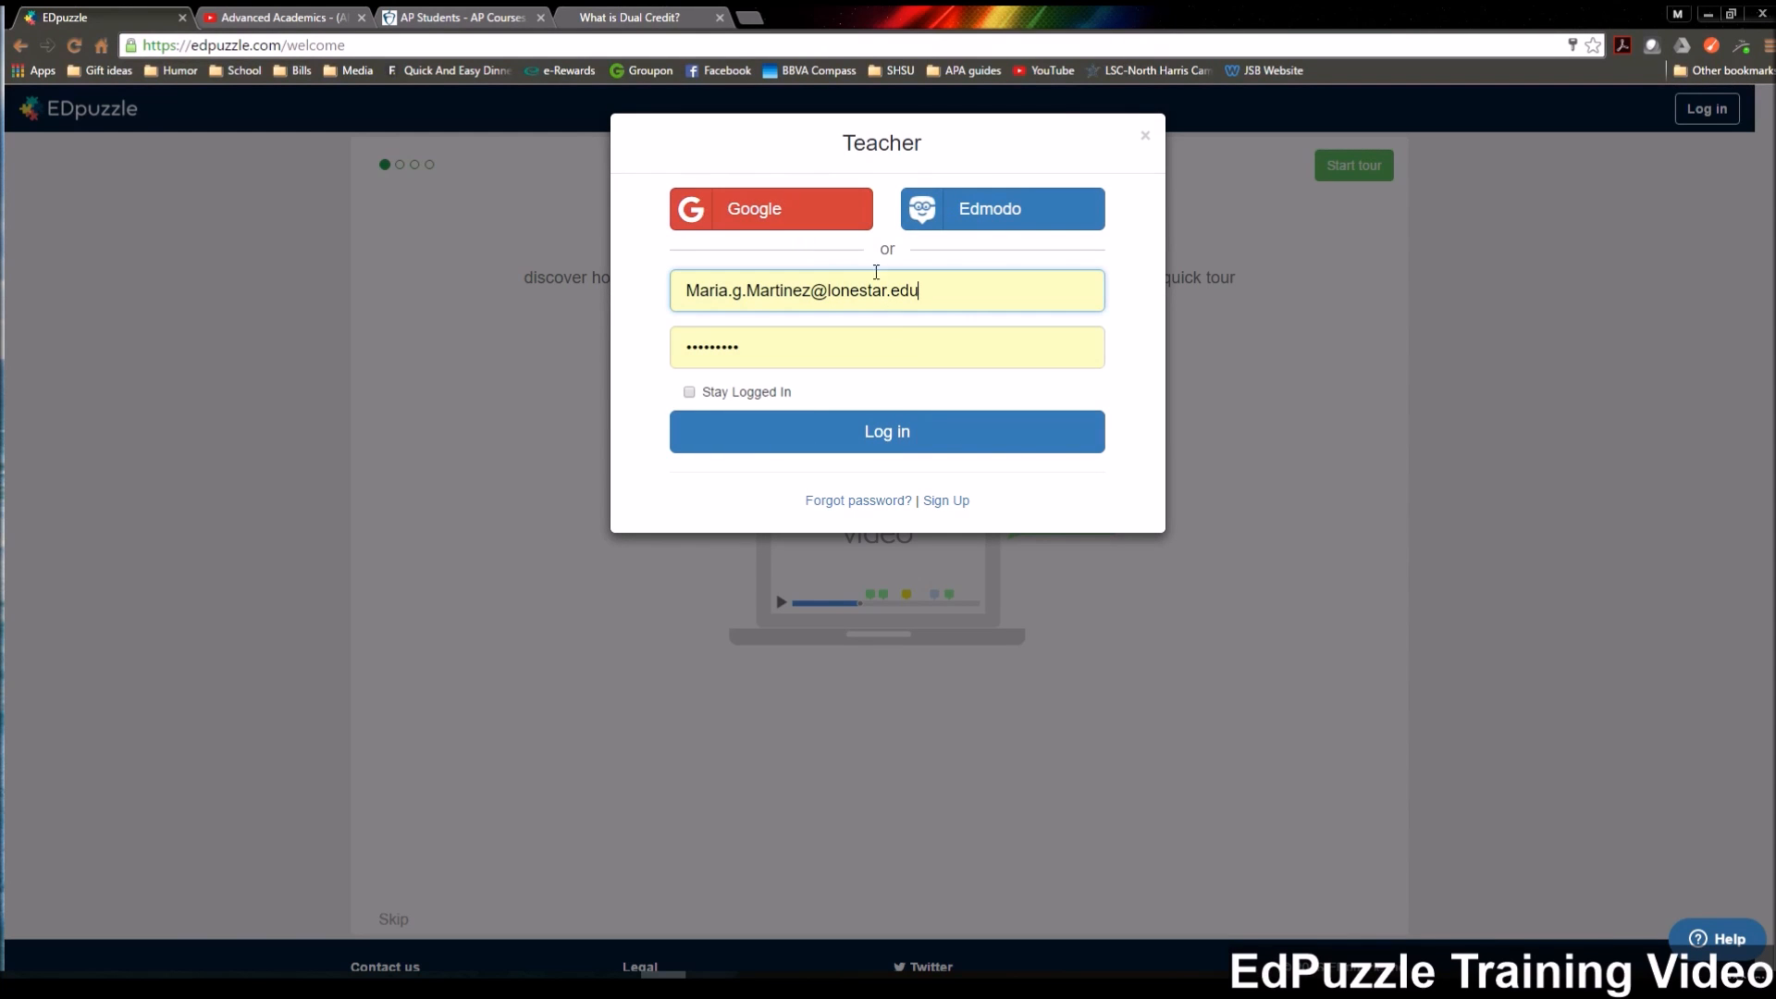
left_click(886, 432)
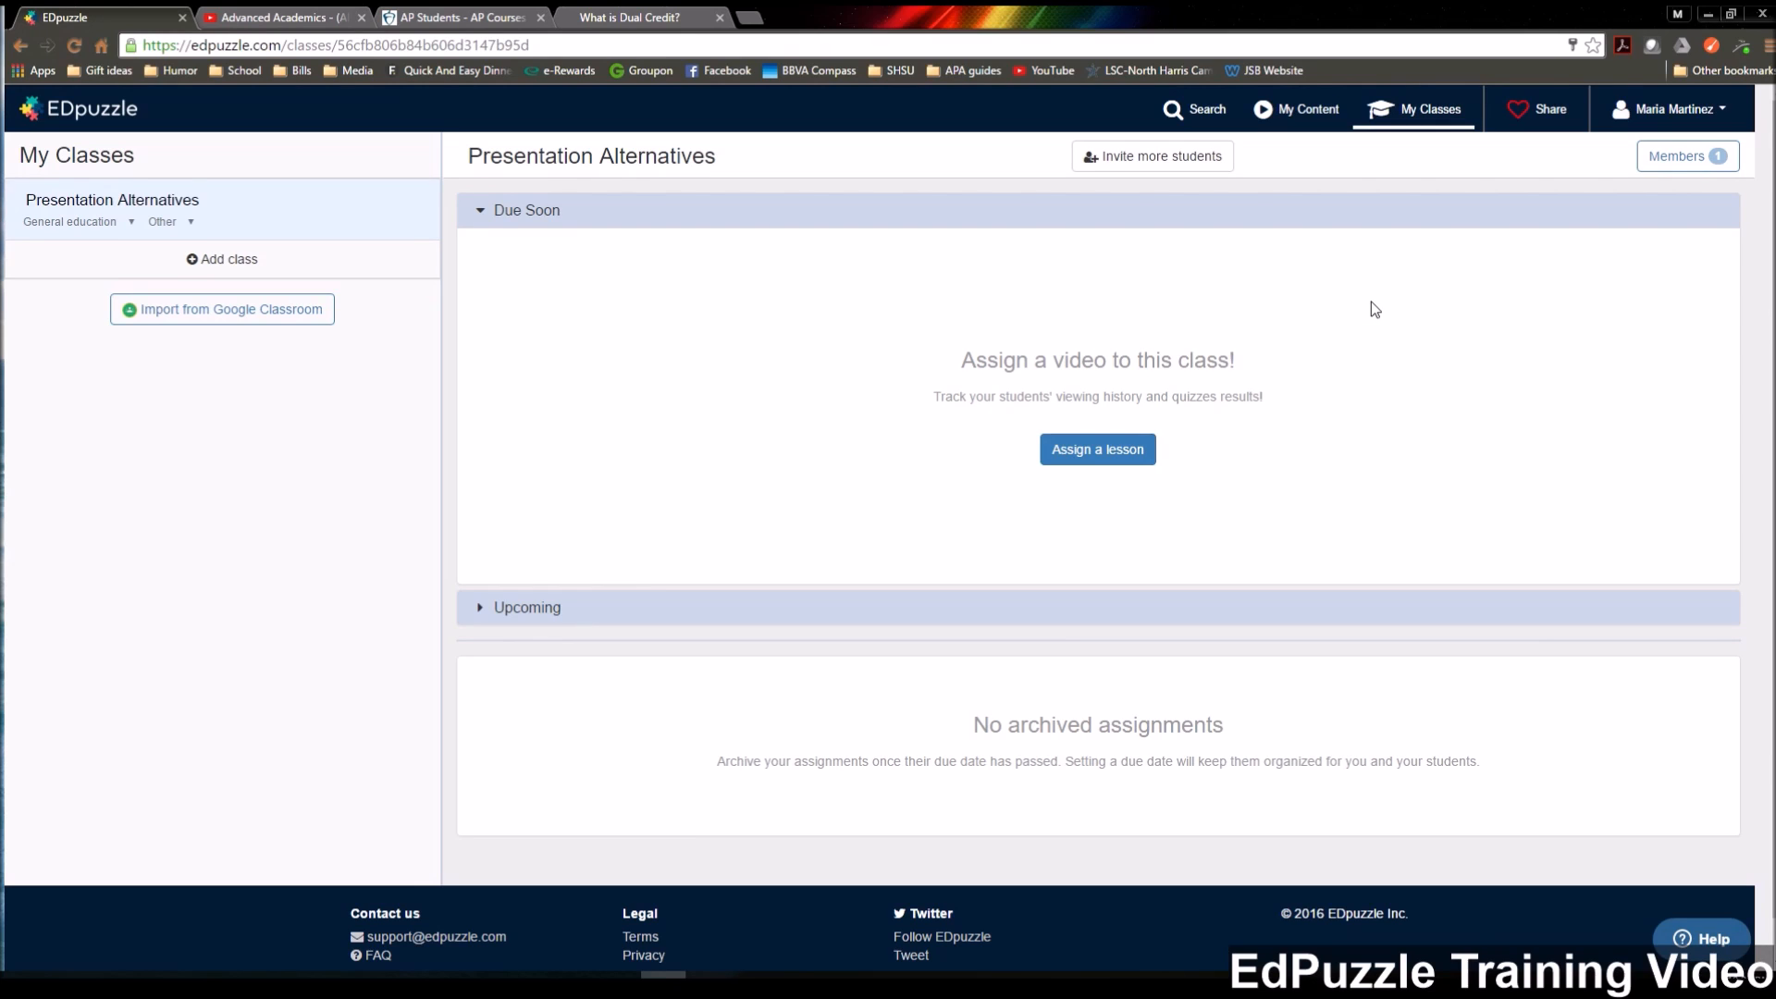
Open the personal content library and start creating a new video.
left_click(1304, 116)
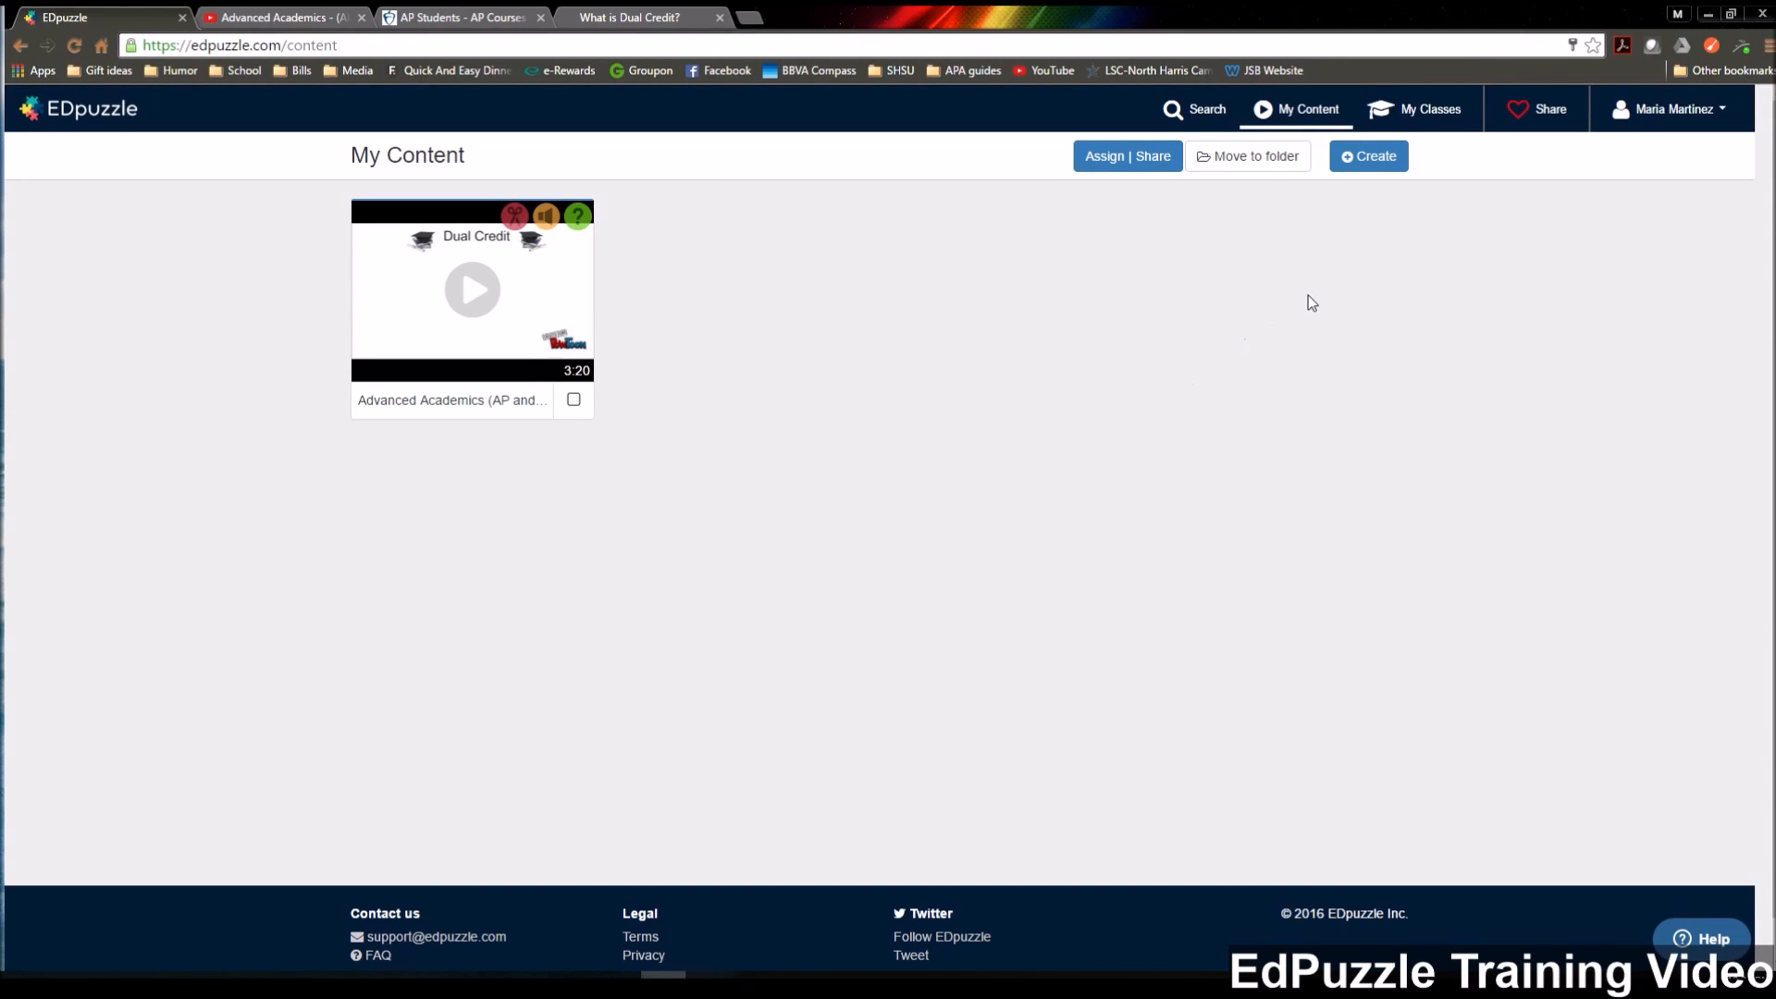
left_click(1366, 157)
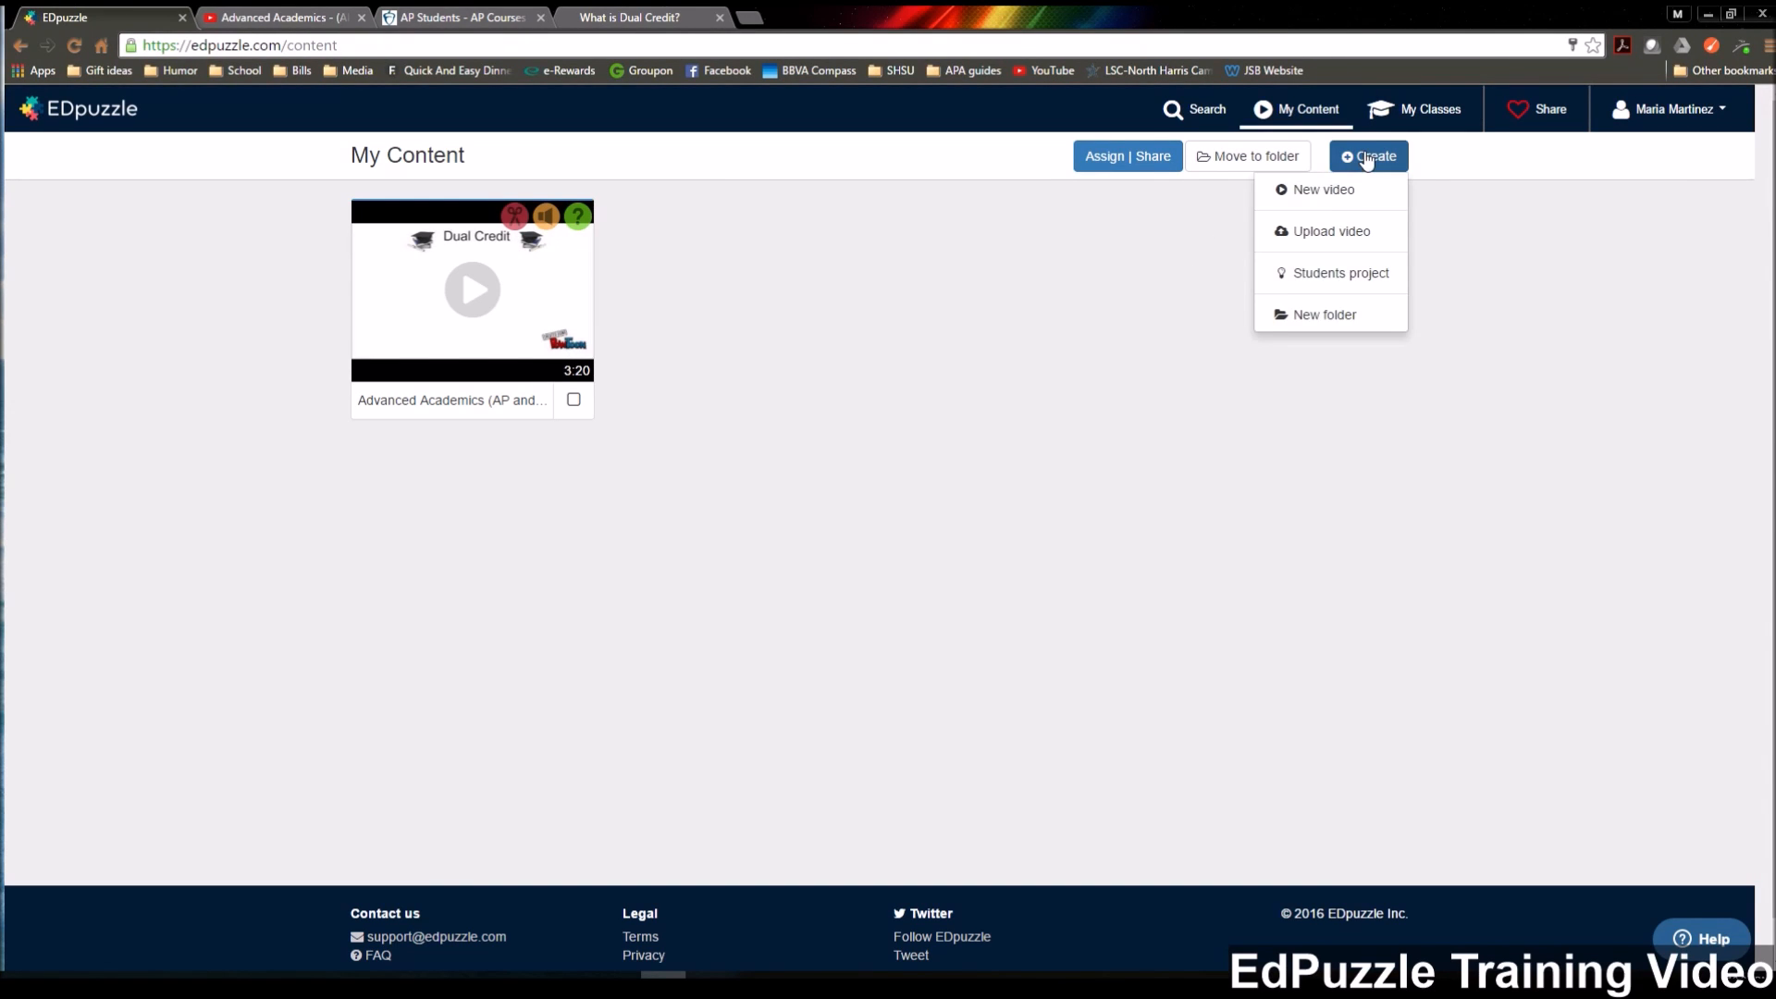
left_click(1326, 193)
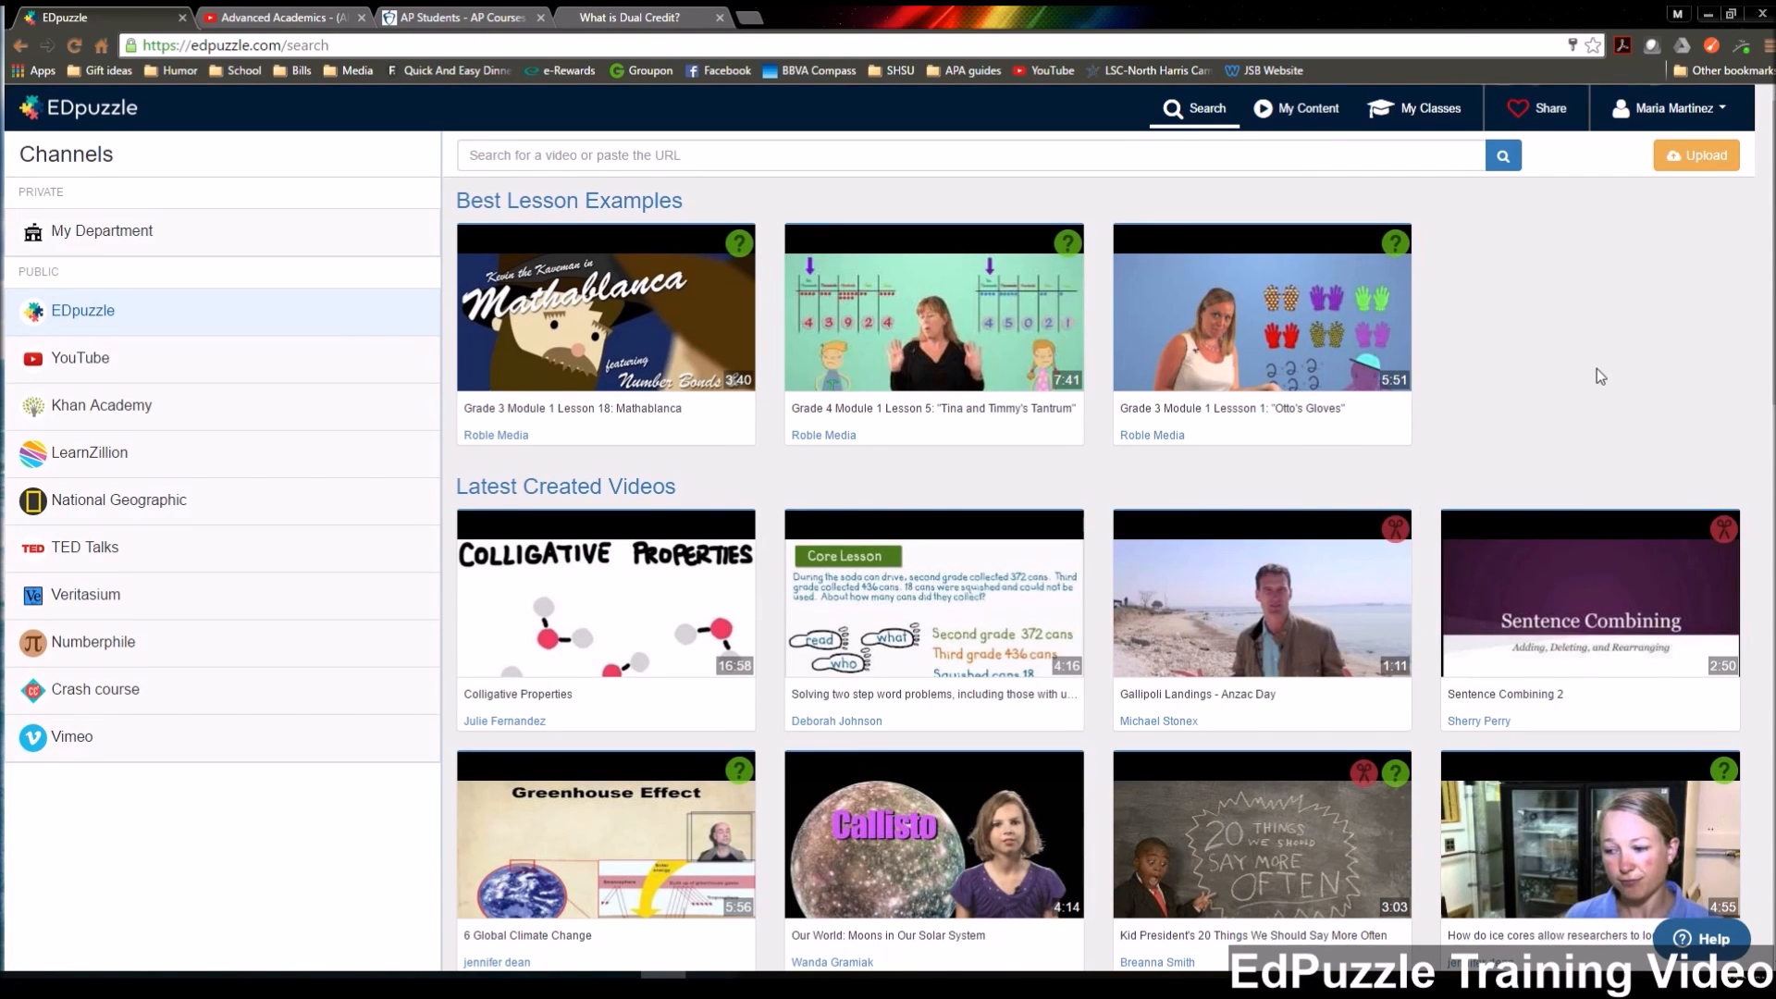
Copy the URL of the YouTube video "Advanced Academics - (AP and DC)" and use it in the EDpuzzle video search to load the video for editing.
scroll(1690, 359, "down", 1)
scroll(1712, 370, "down", 1)
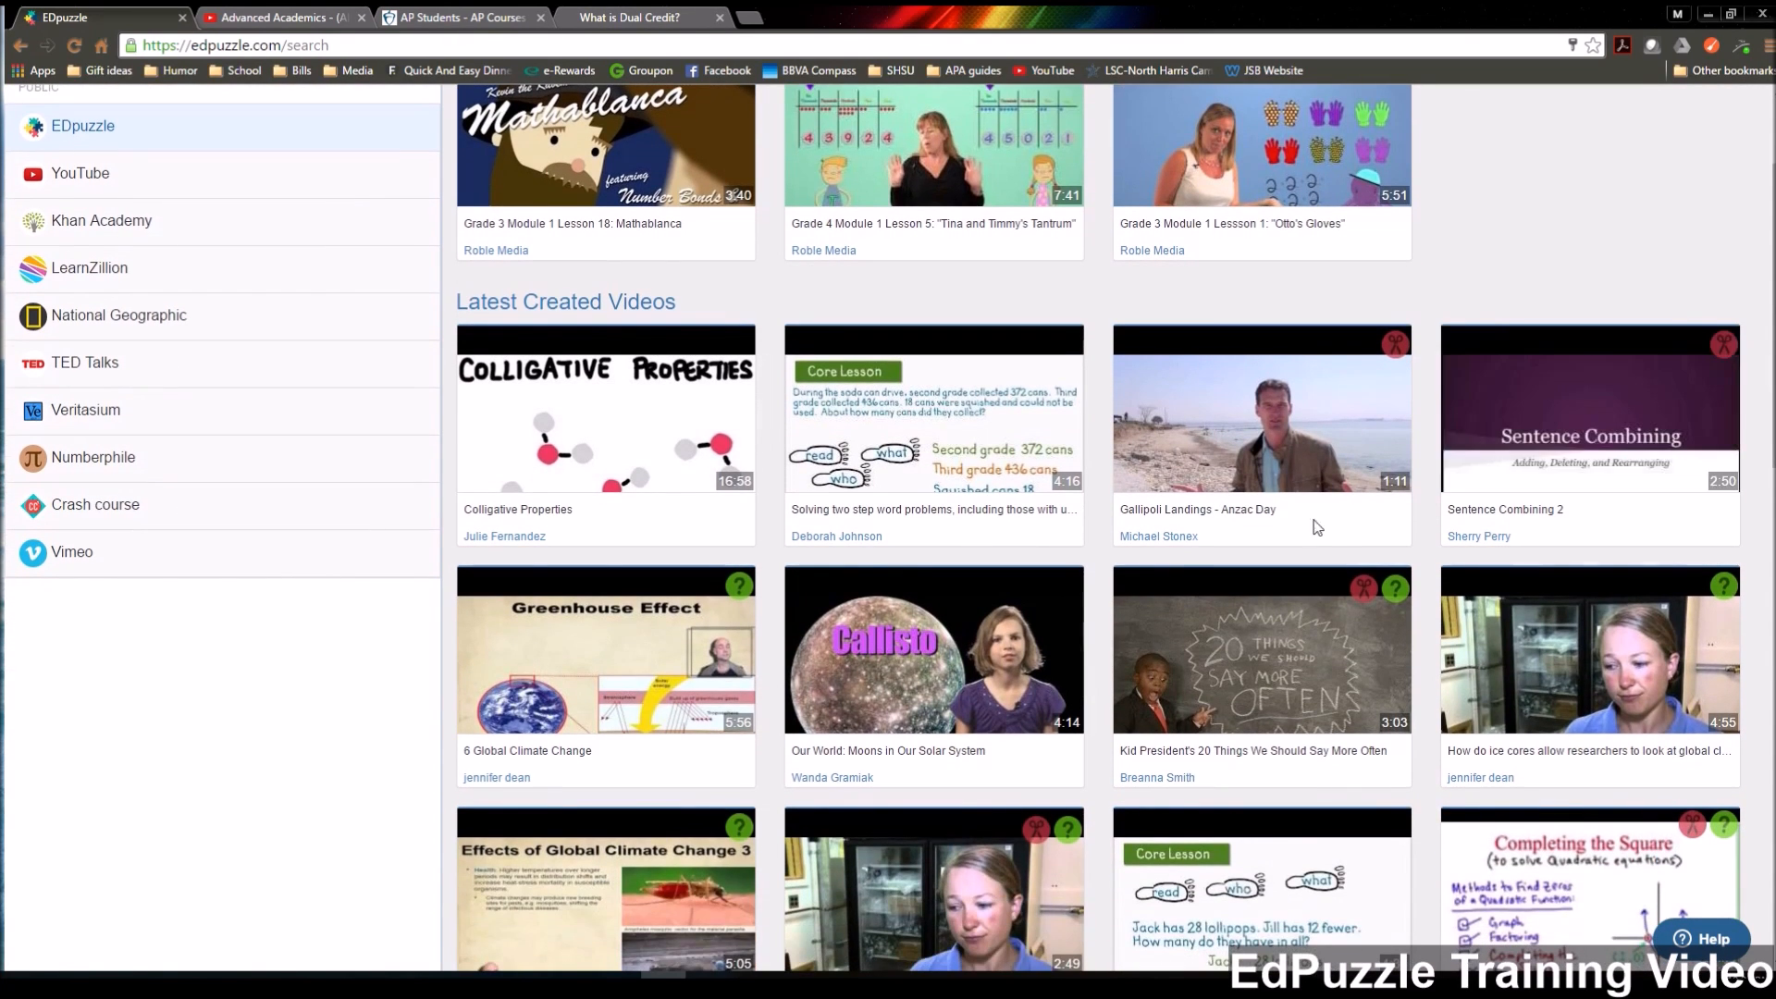
scroll(1632, 274, "up", 2)
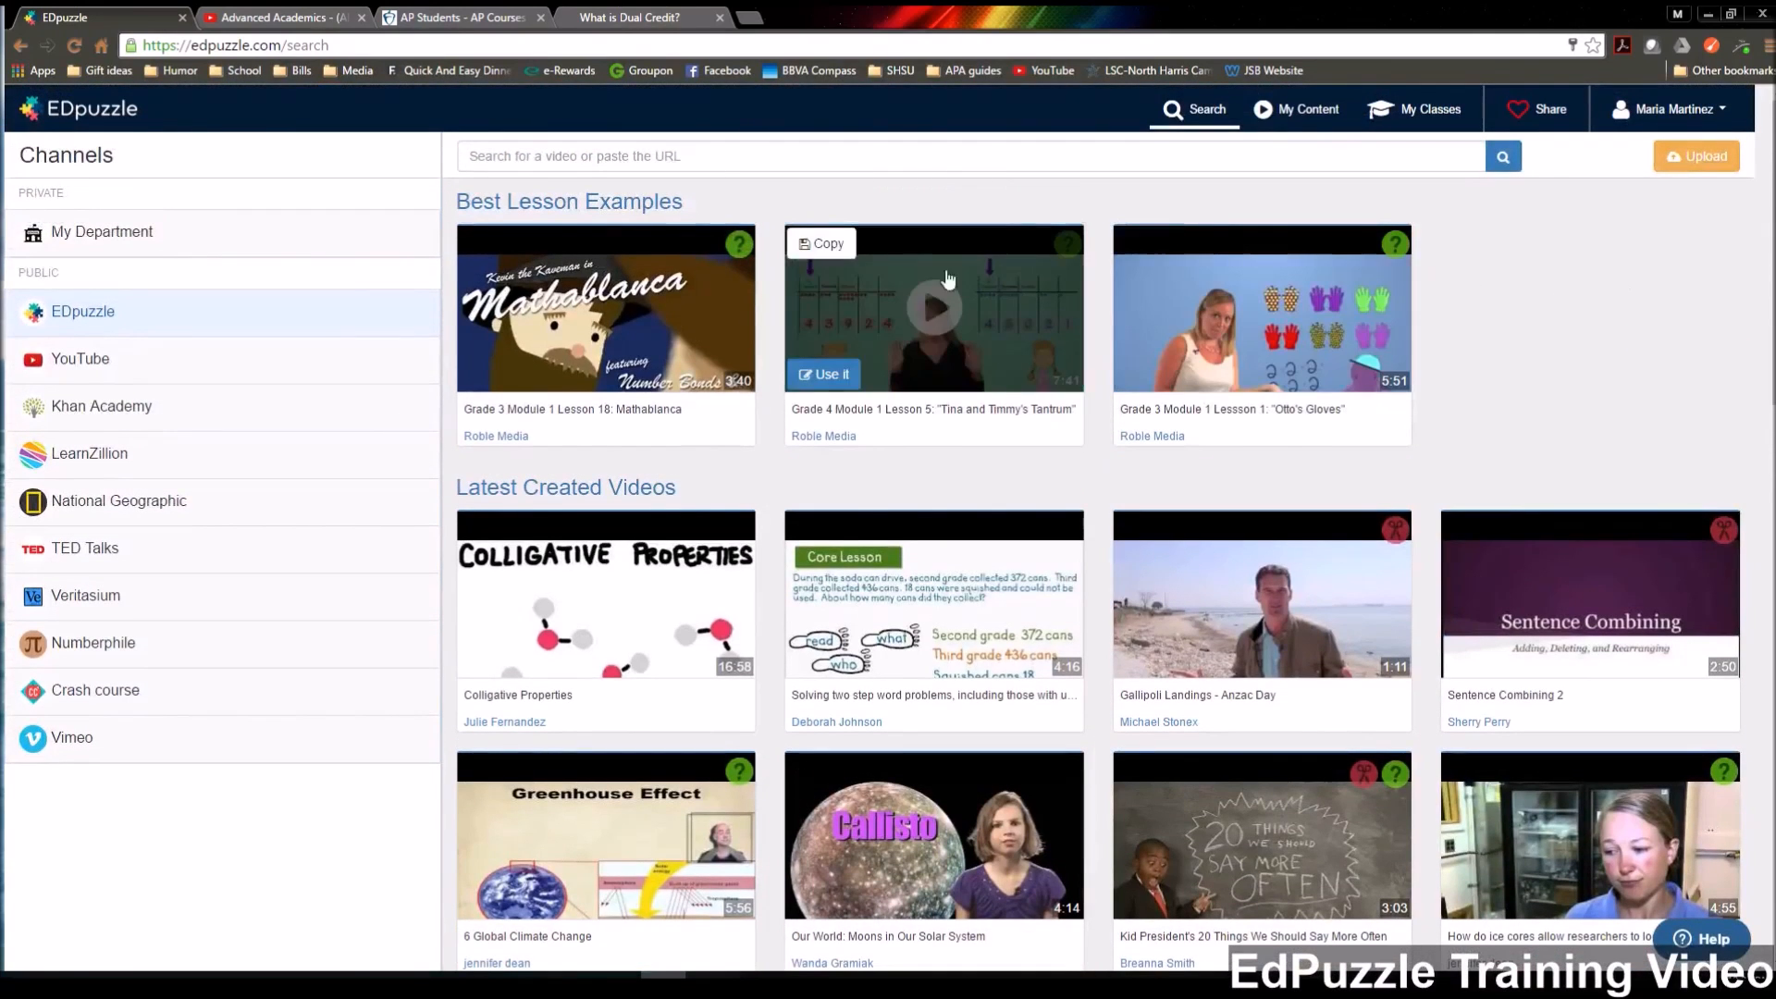
left_click(720, 164)
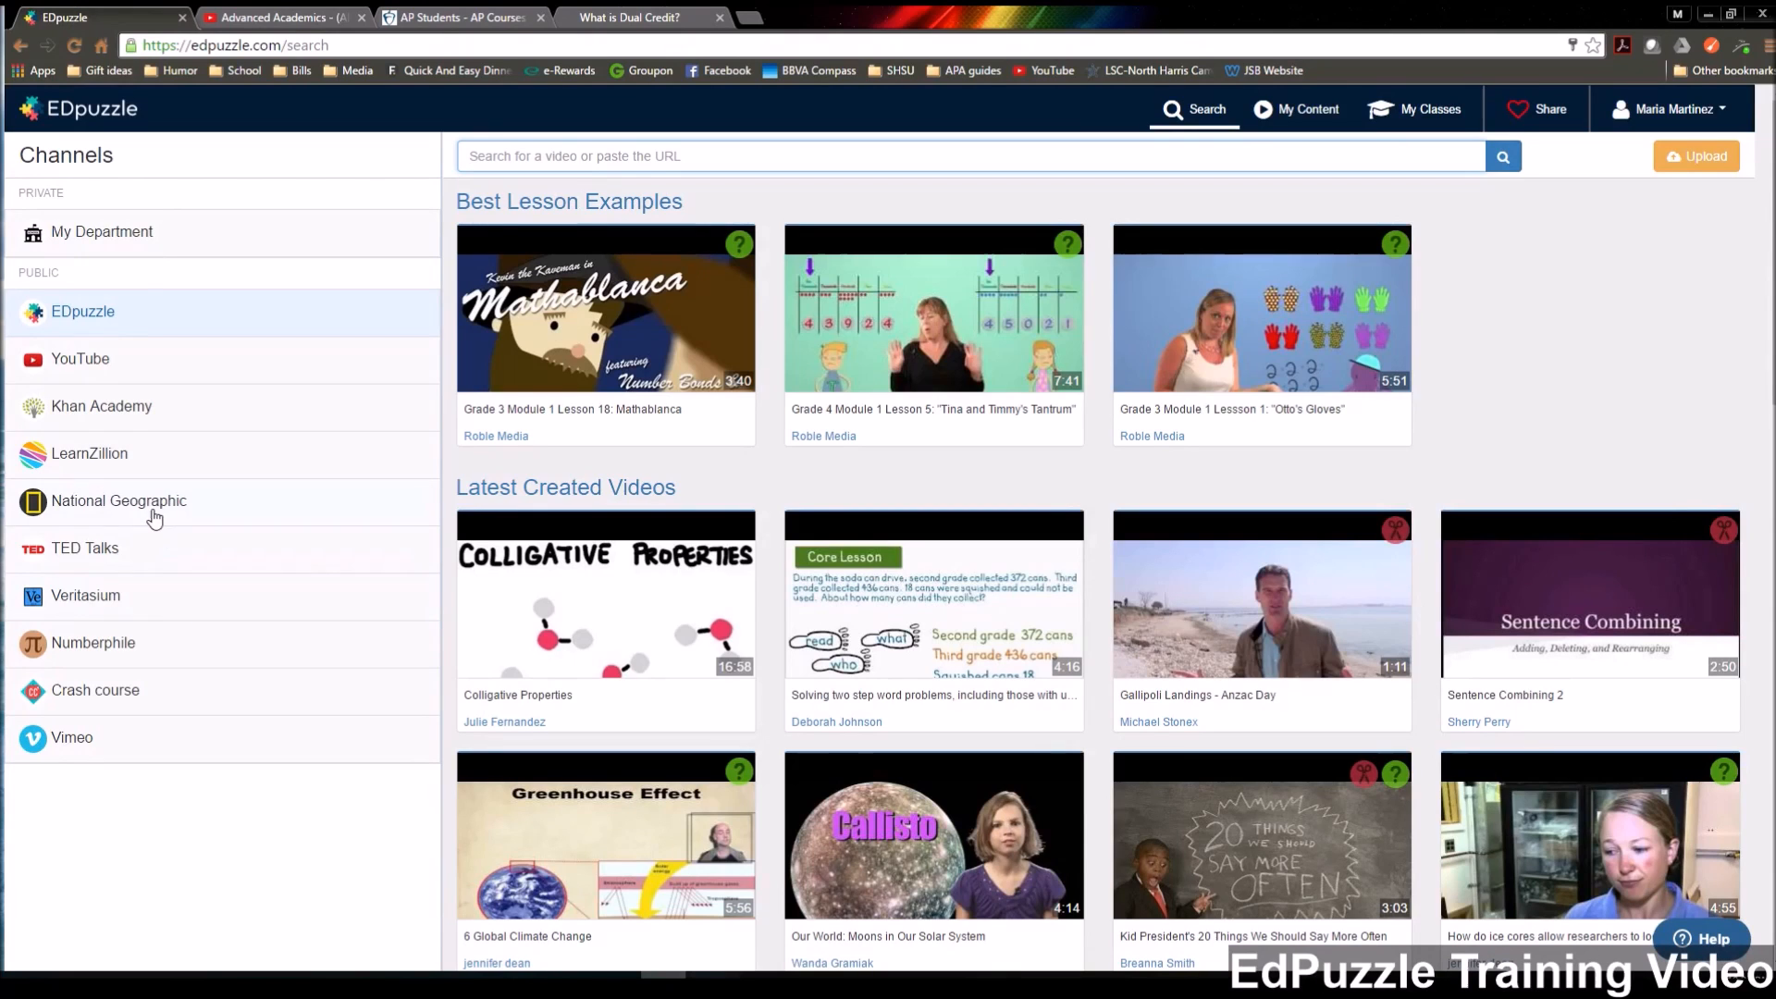
left_click(302, 21)
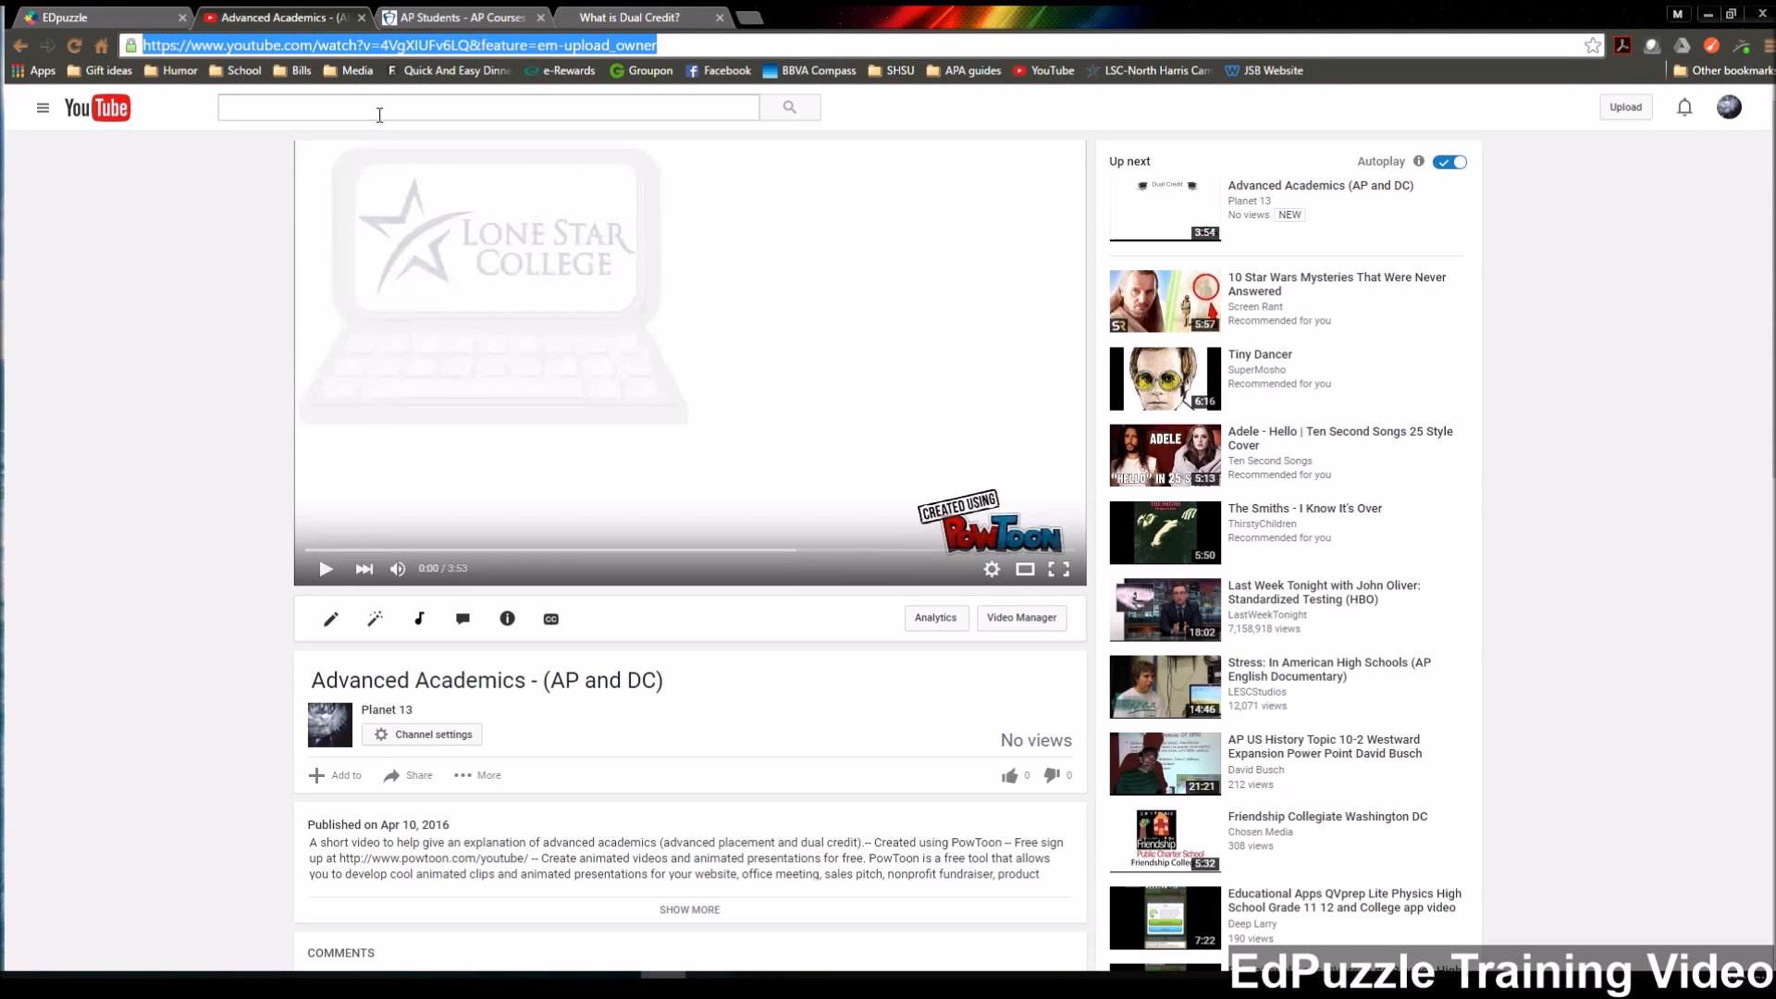
left_click(86, 24)
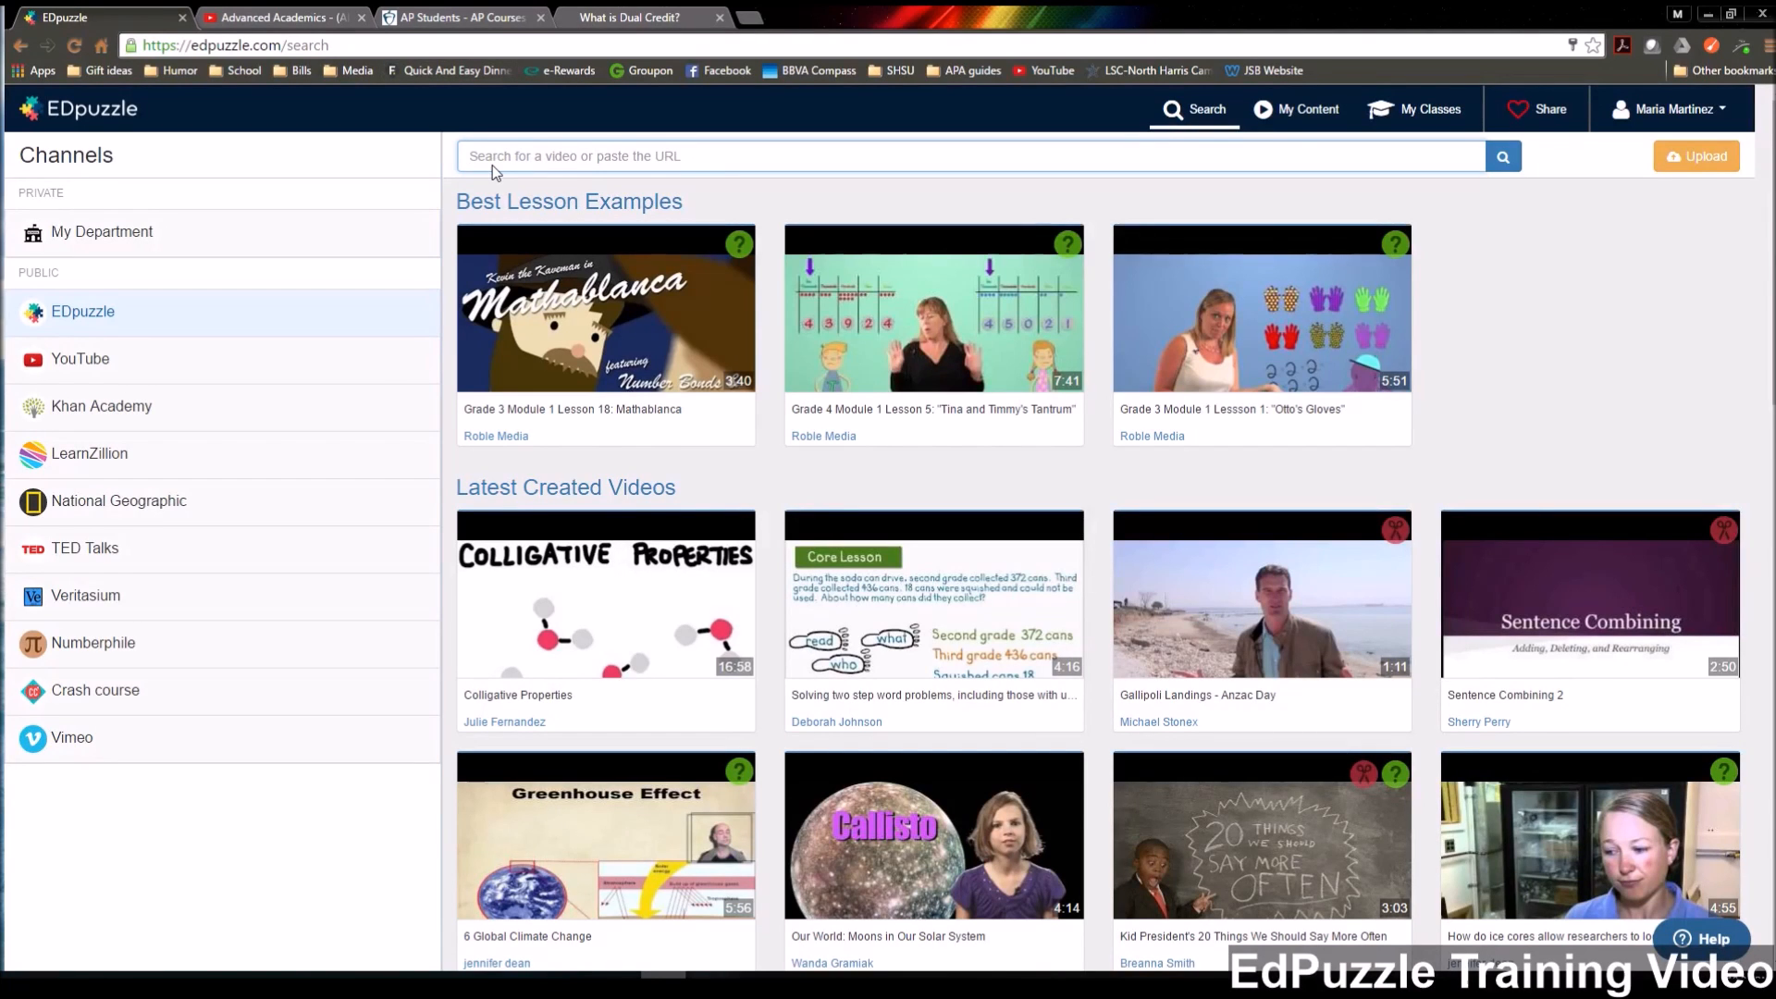
type("https://www.youtube.com/watch?v=4VgXIUFv6LQ&feature=em-upload_owner")
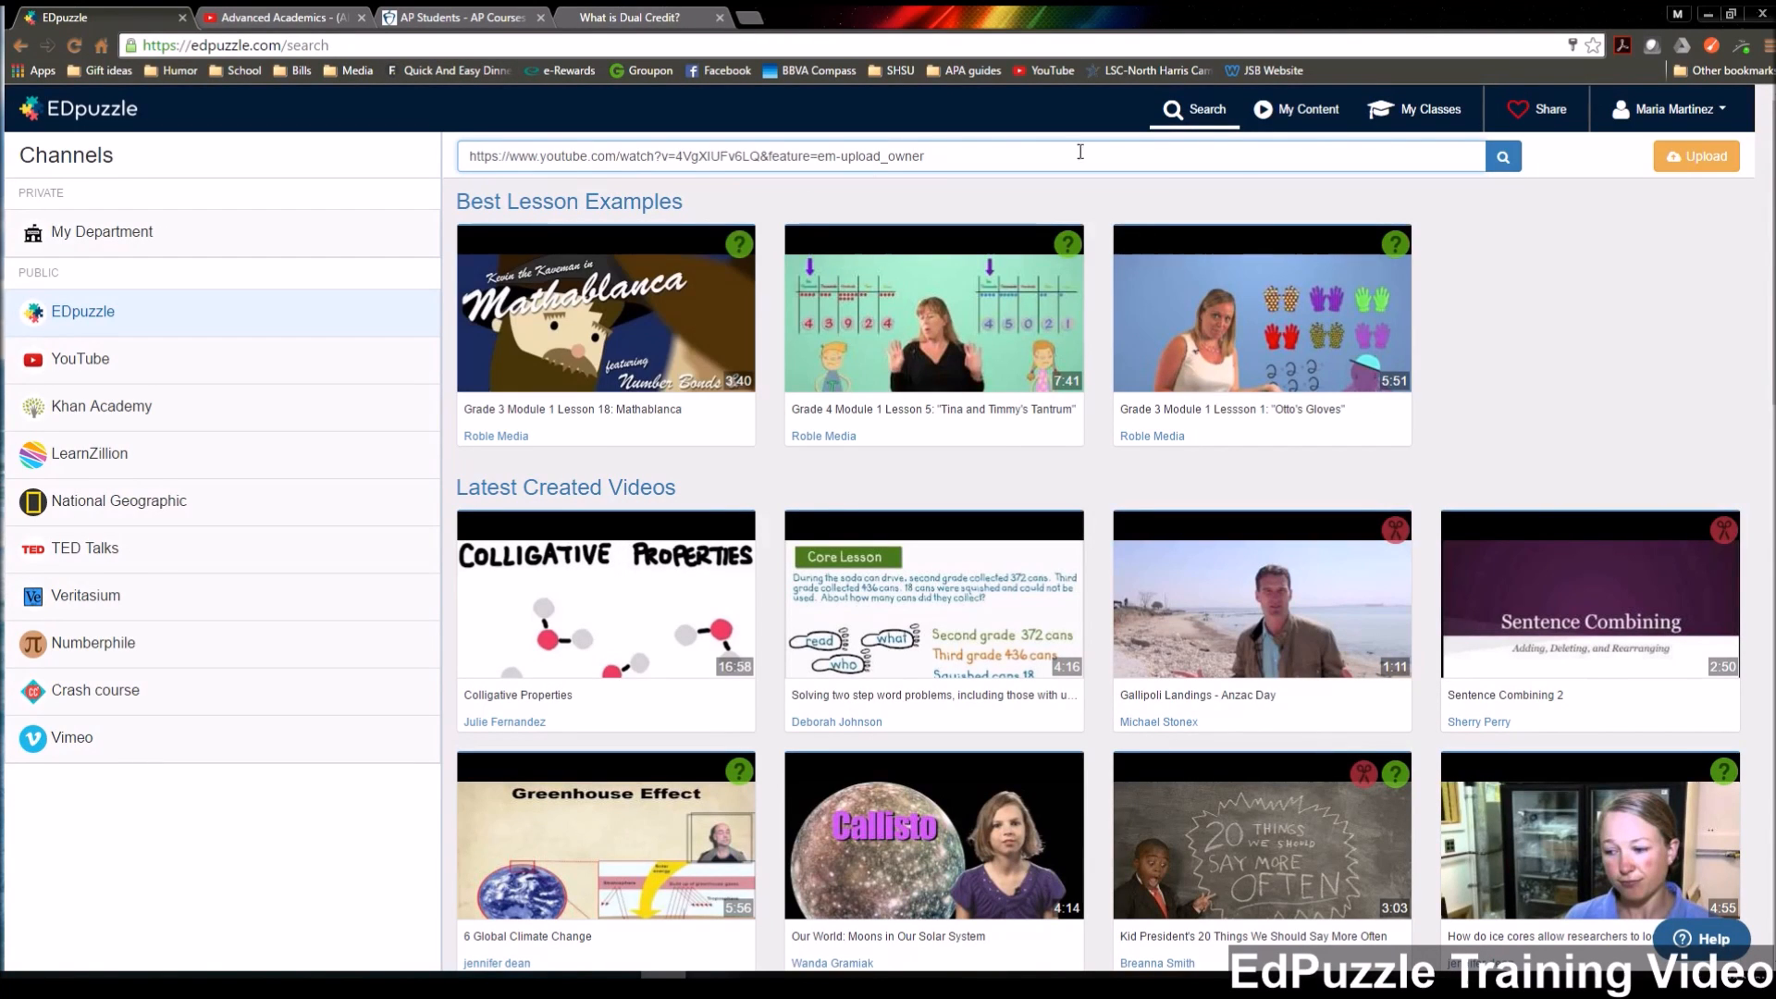
left_click(1496, 154)
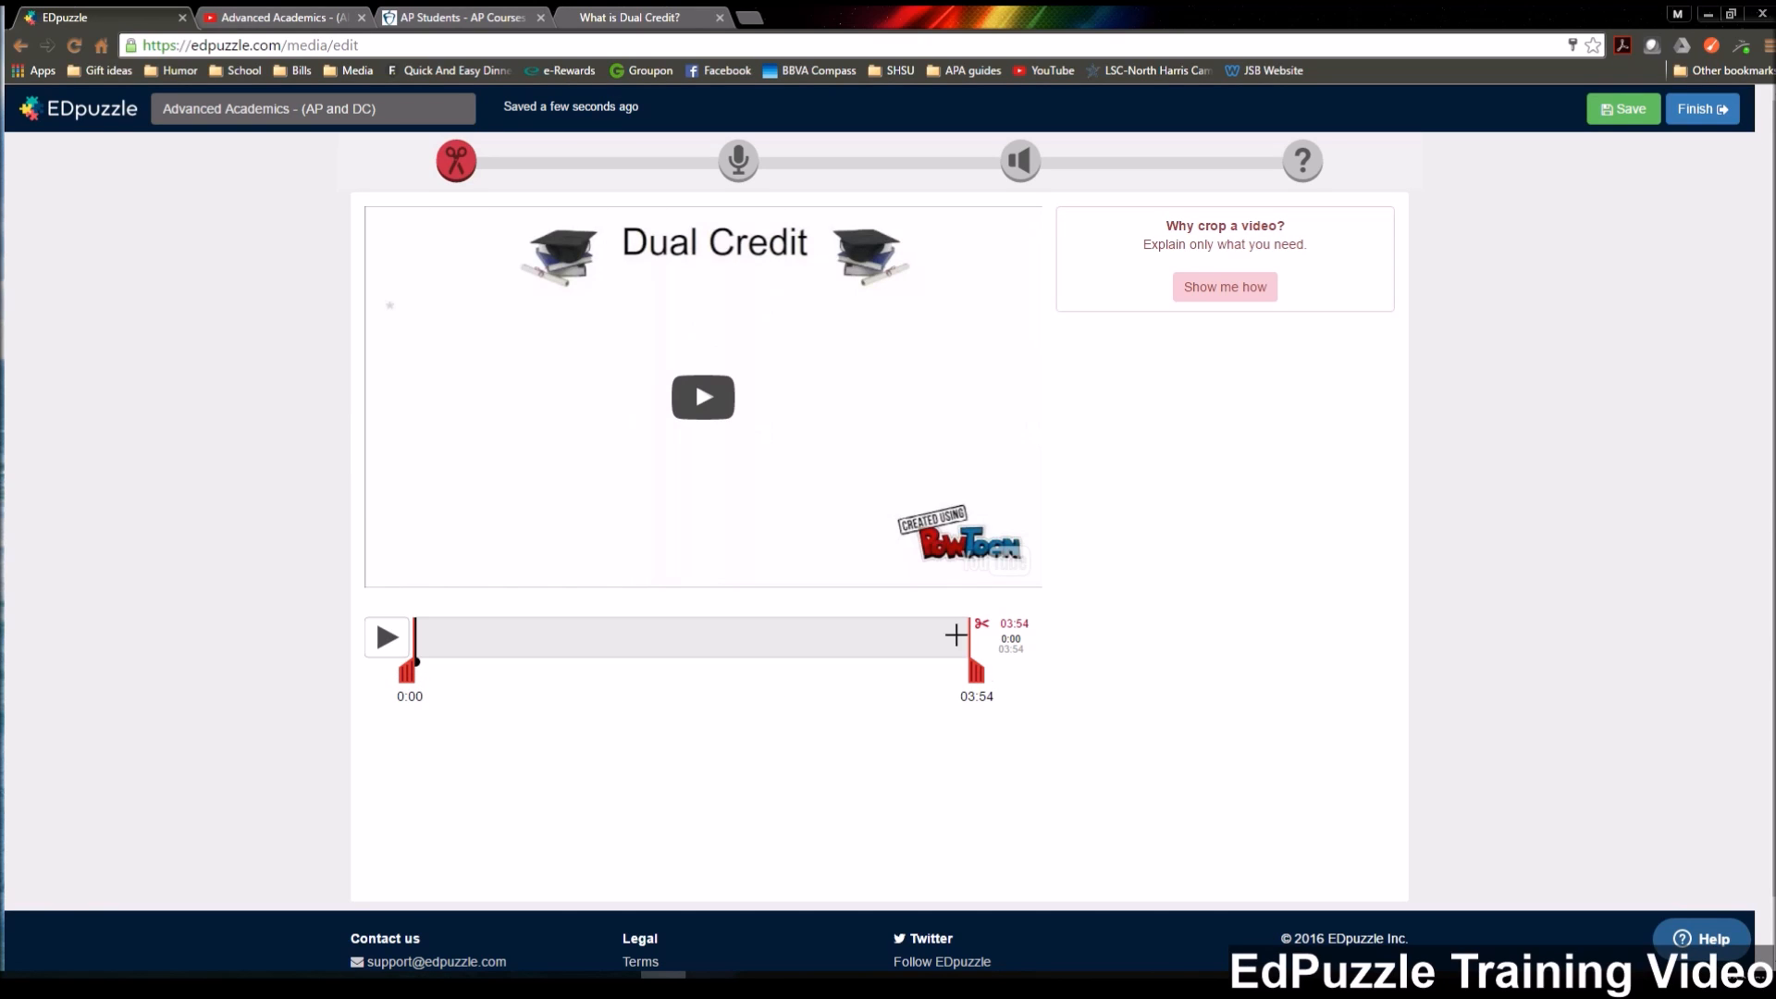
Review the audio track, audio note and quiz tools, including the open-ended, multiple-choice and comment options.
left_click(737, 167)
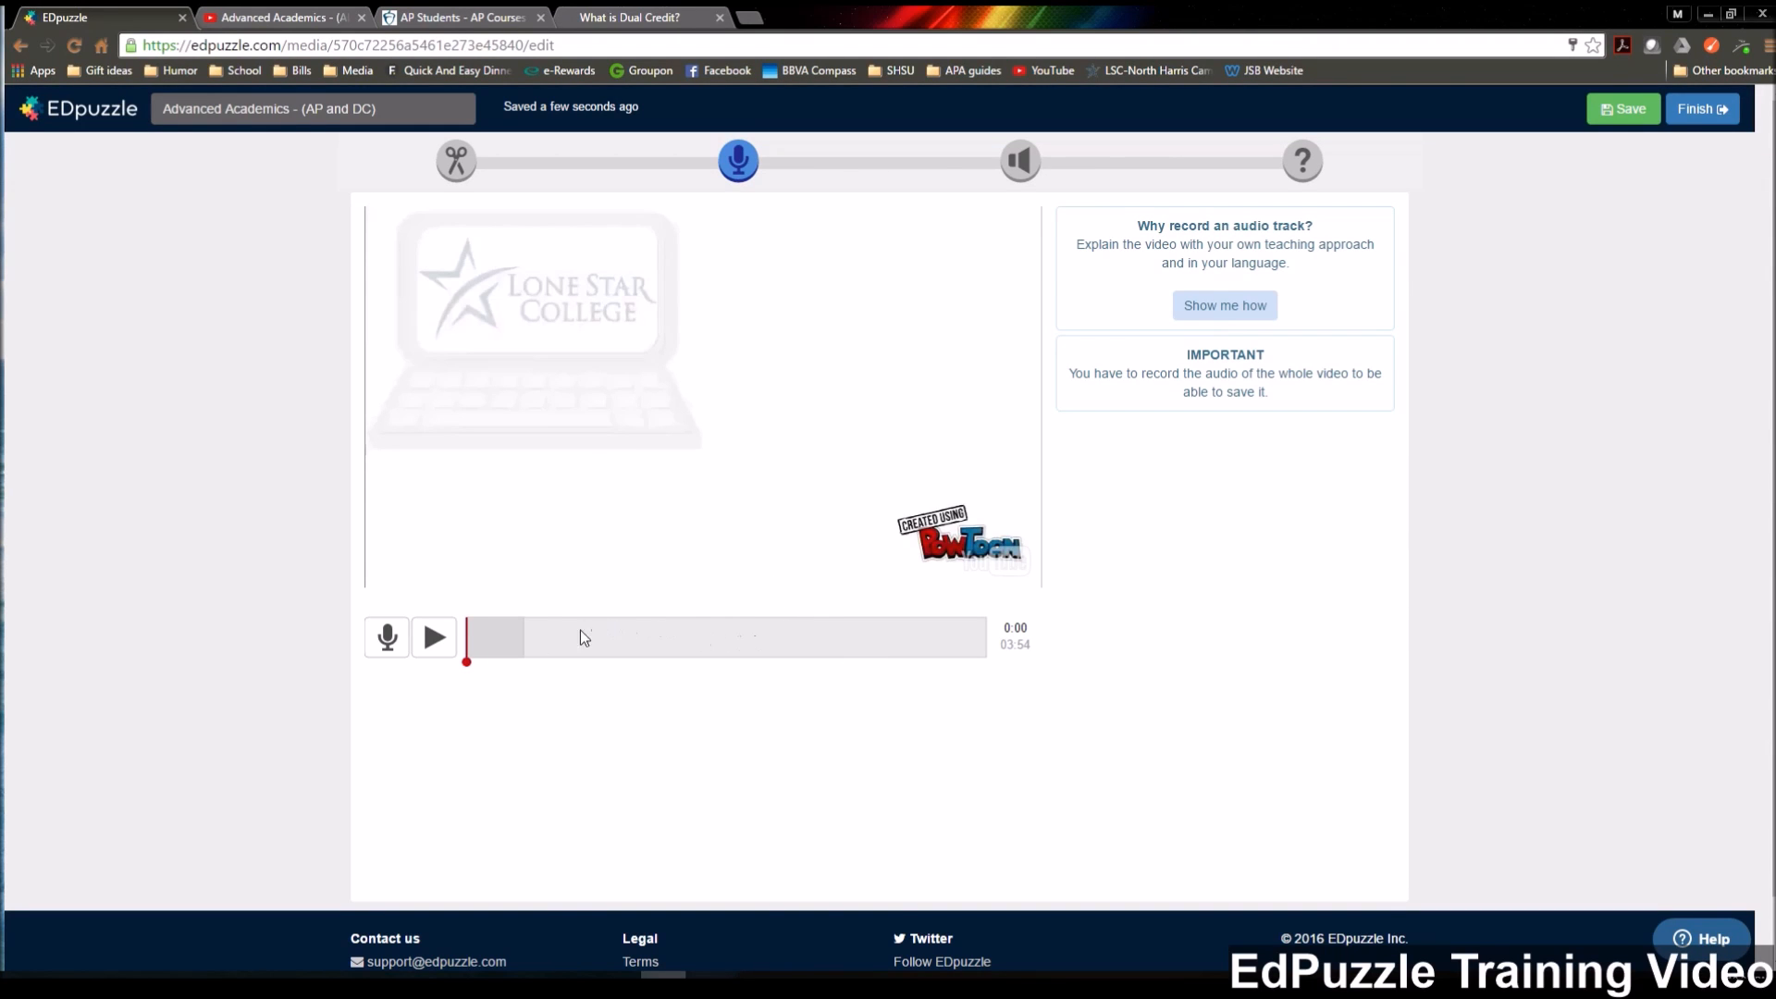
left_click(1021, 161)
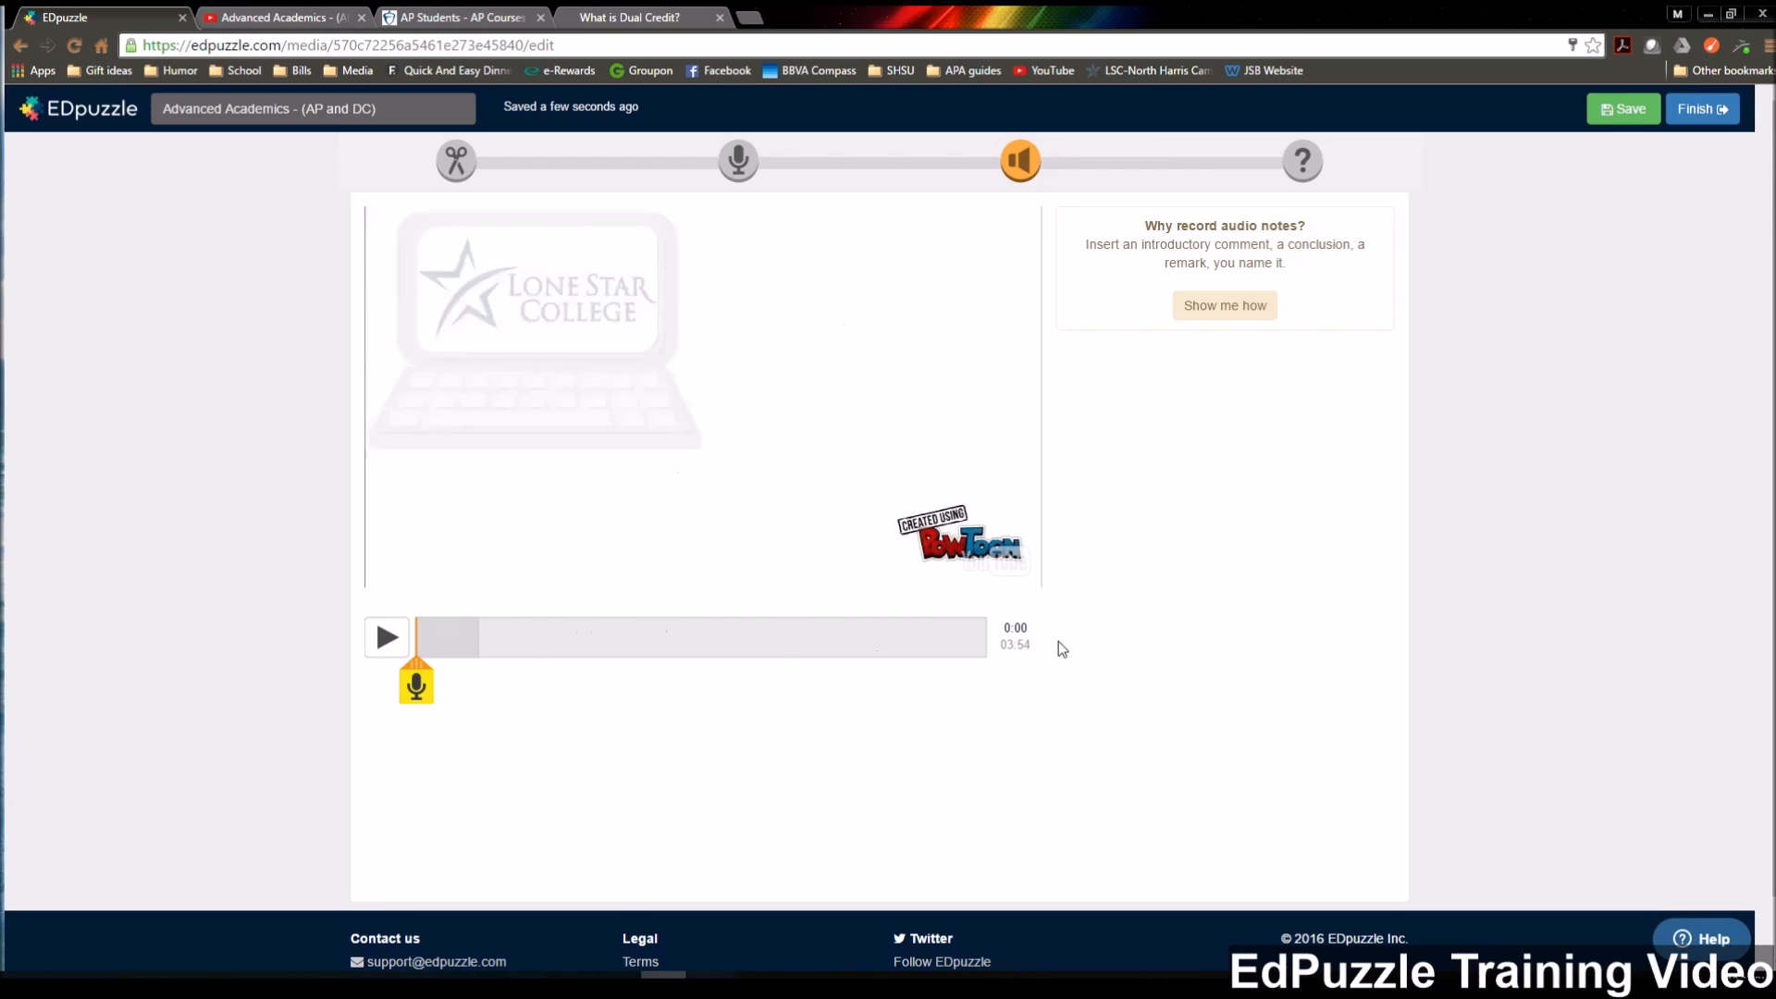
left_click(1304, 164)
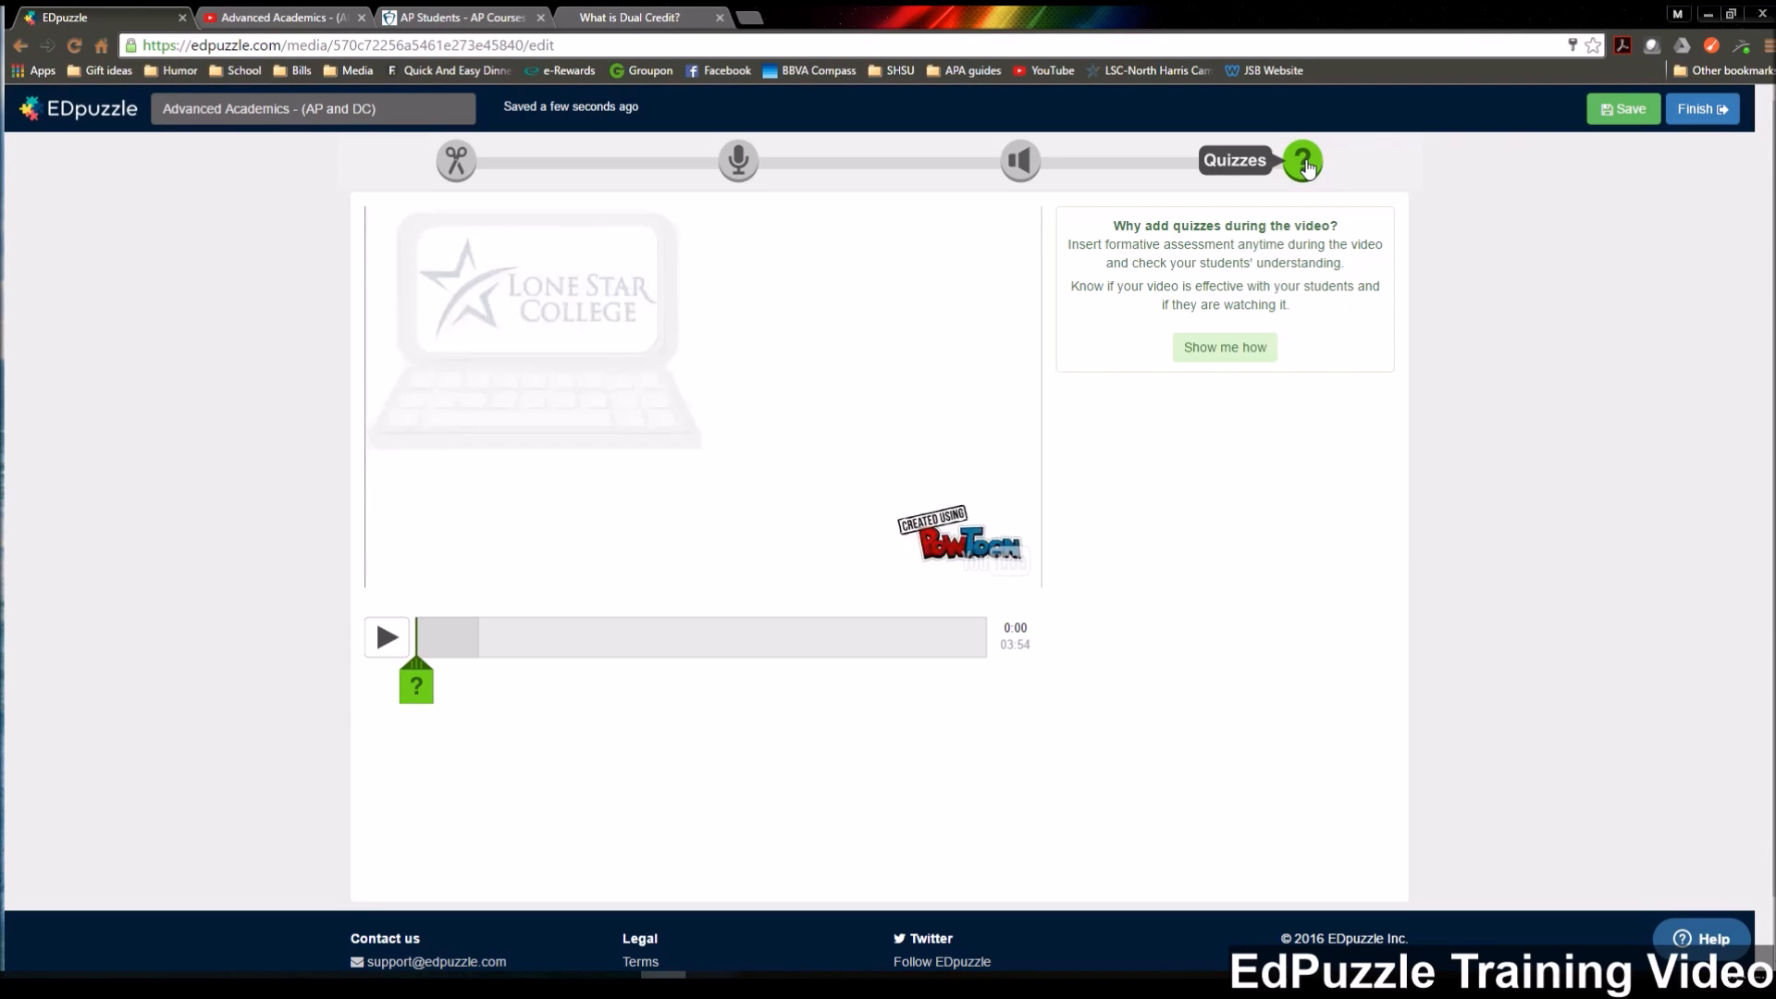
left_click(416, 686)
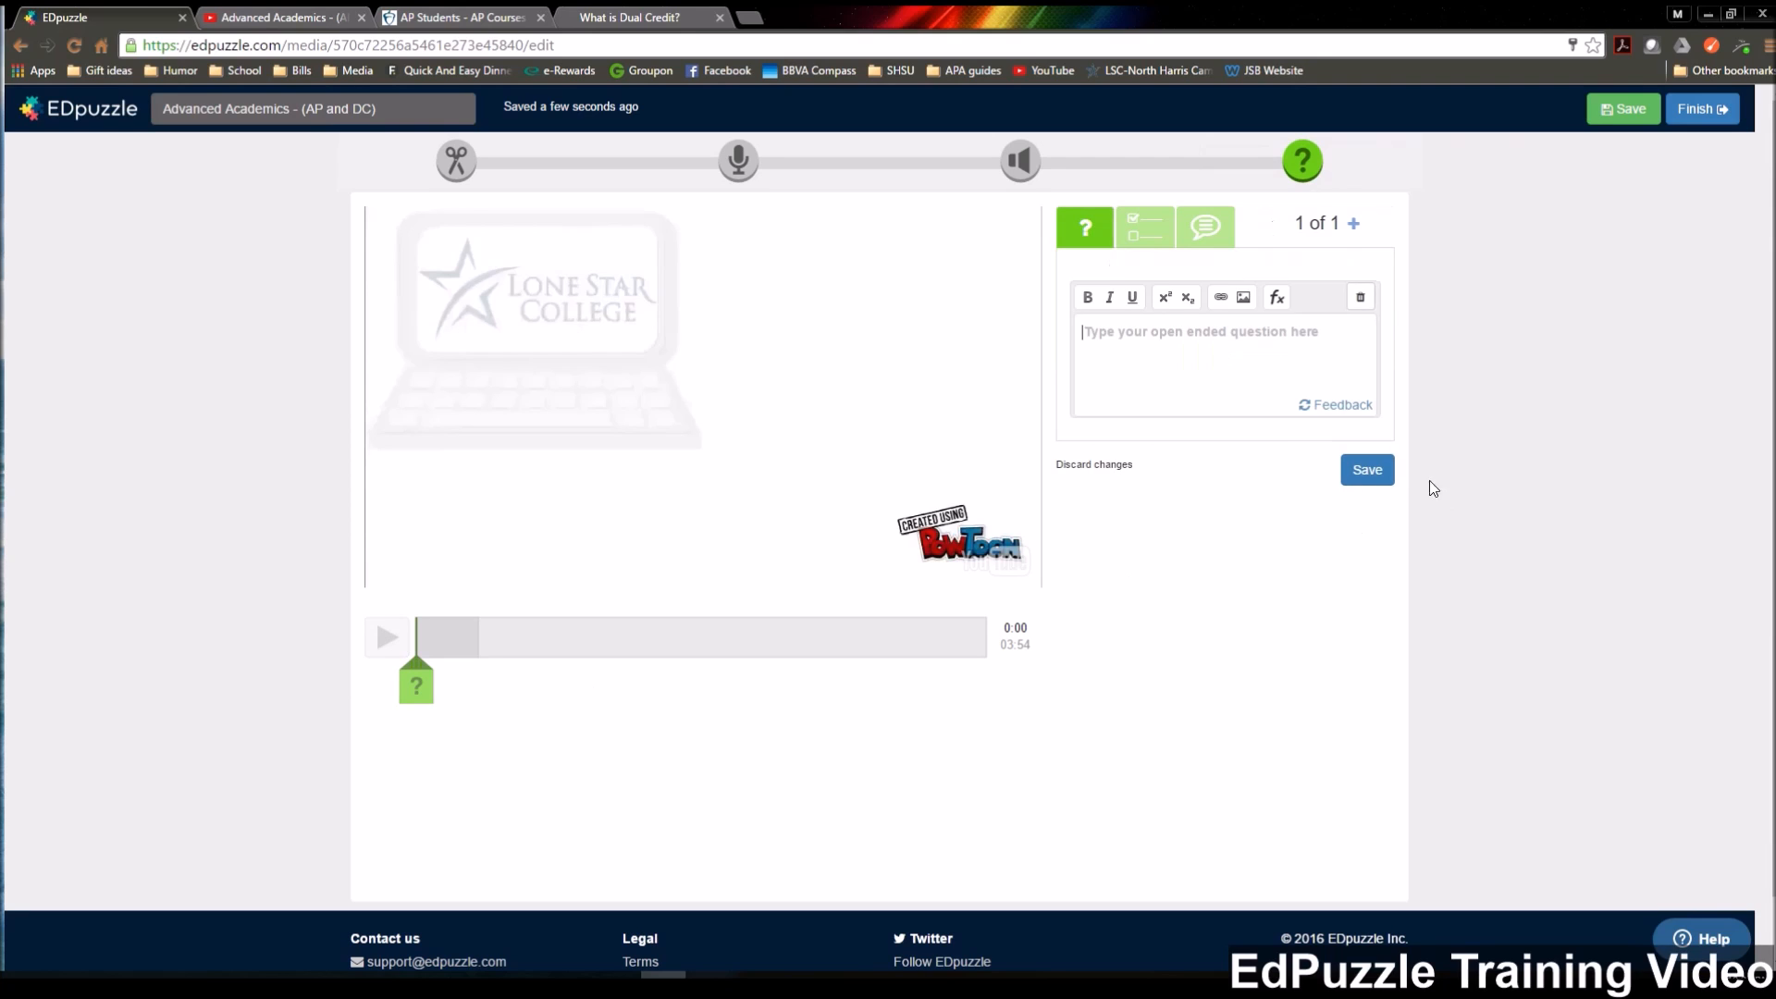
left_click(1085, 241)
left_click(1158, 228)
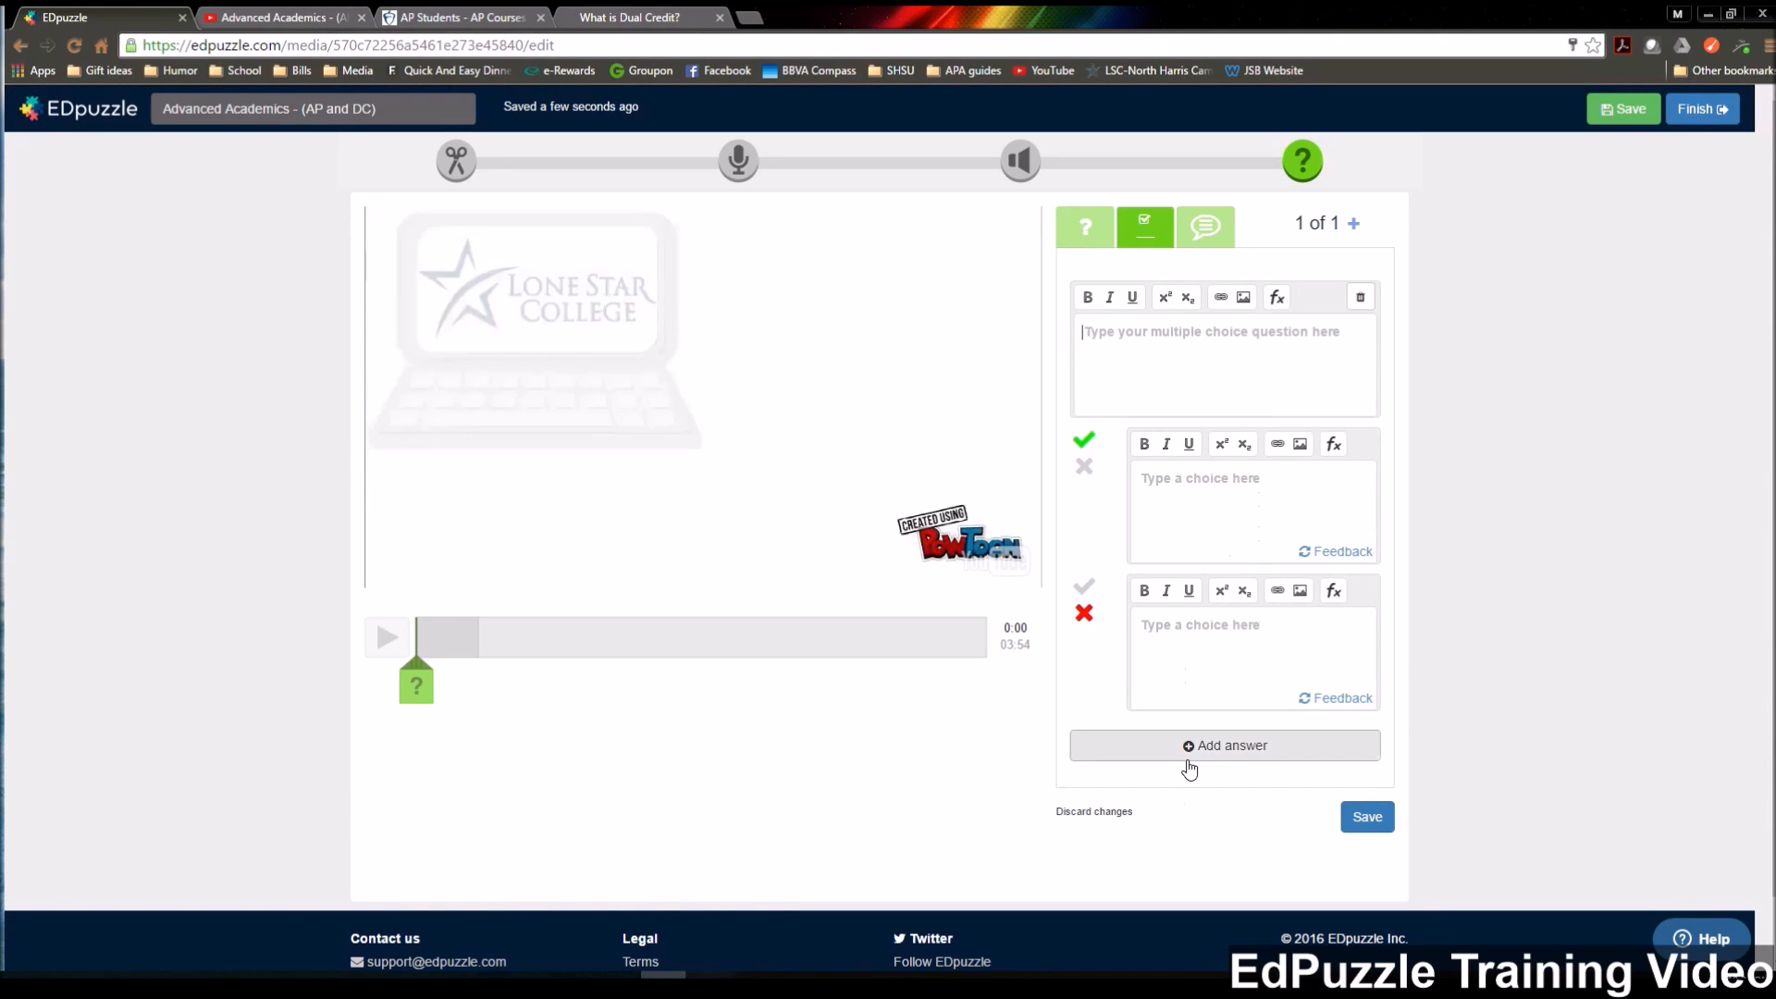
left_click(1207, 238)
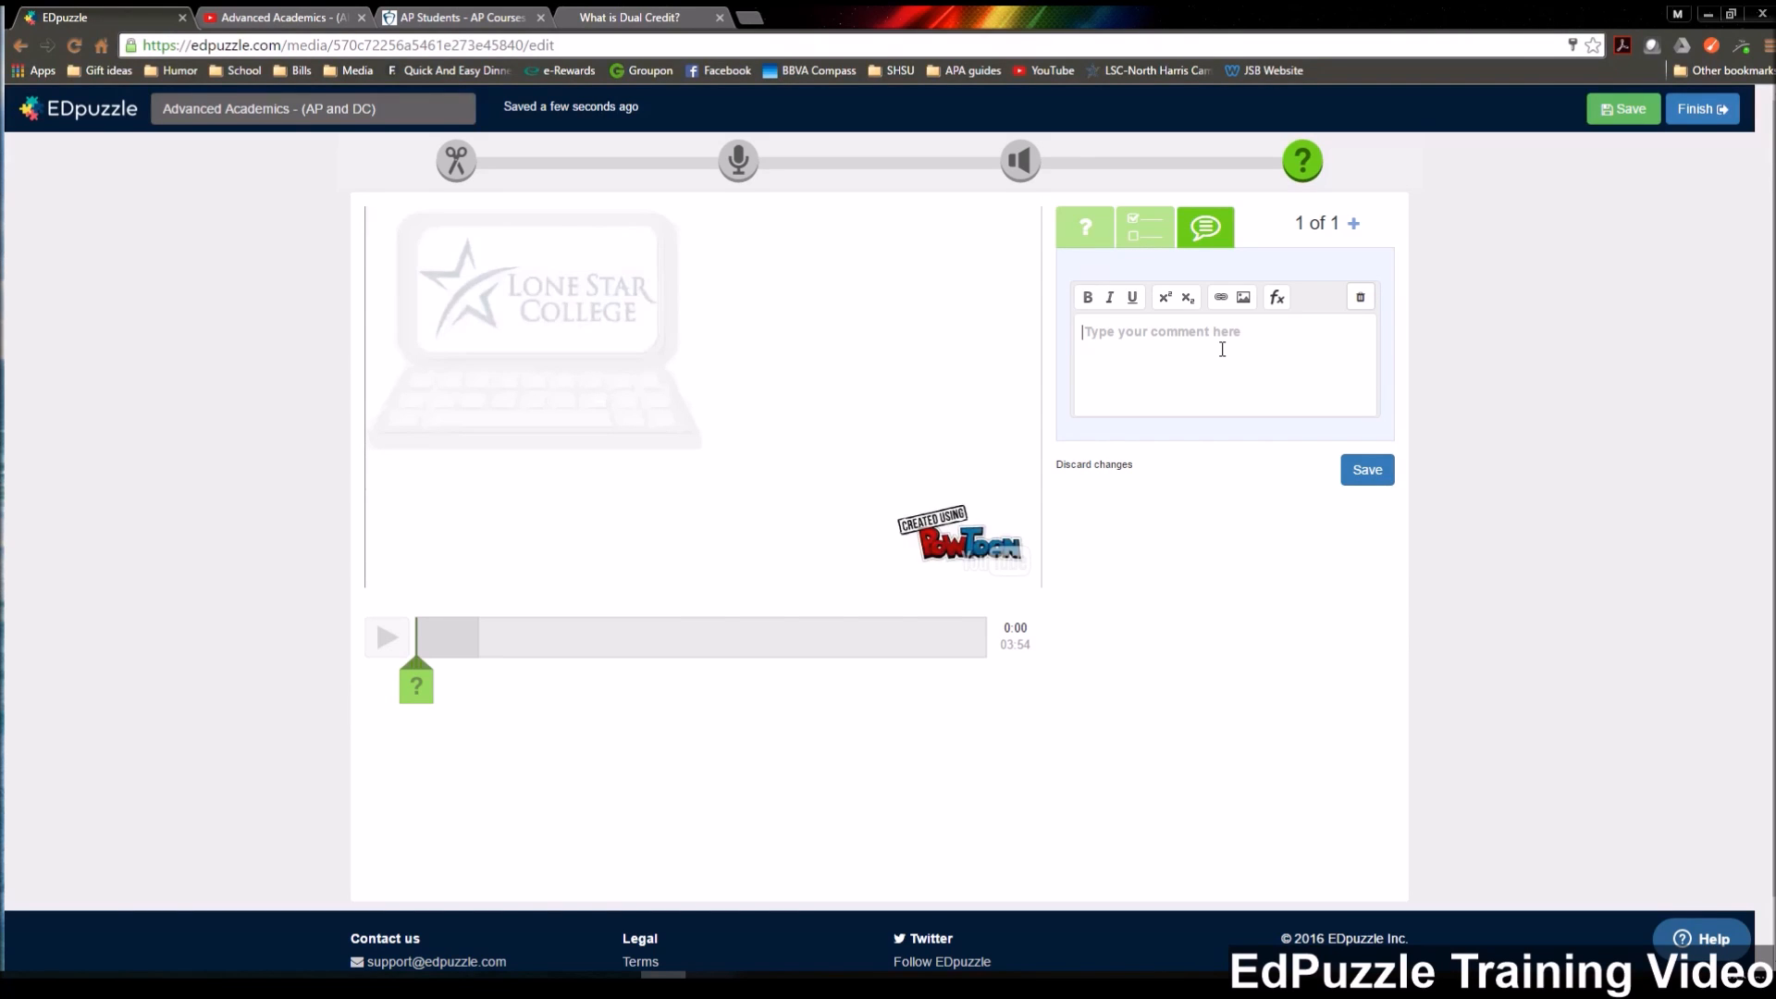
Find the closing "Good Luck Future Graduates!" scene, crop the video's end to 03:20 and save the edit.
left_click(457, 169)
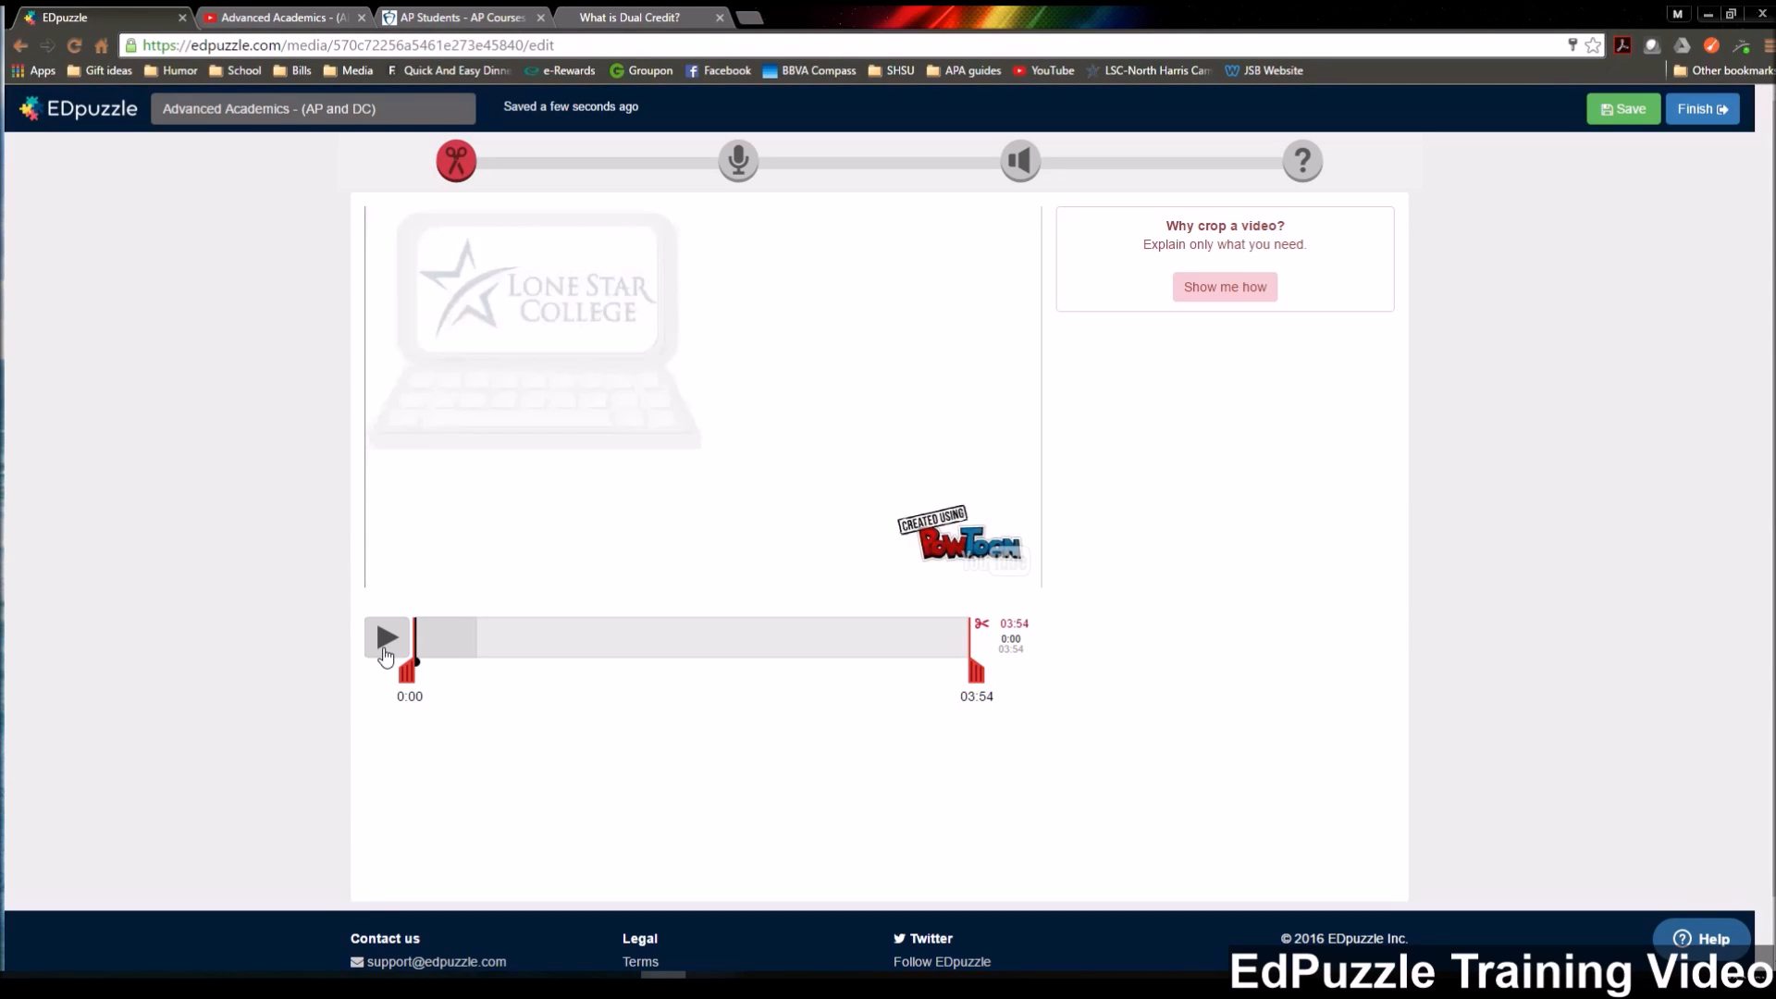
left_click(386, 652)
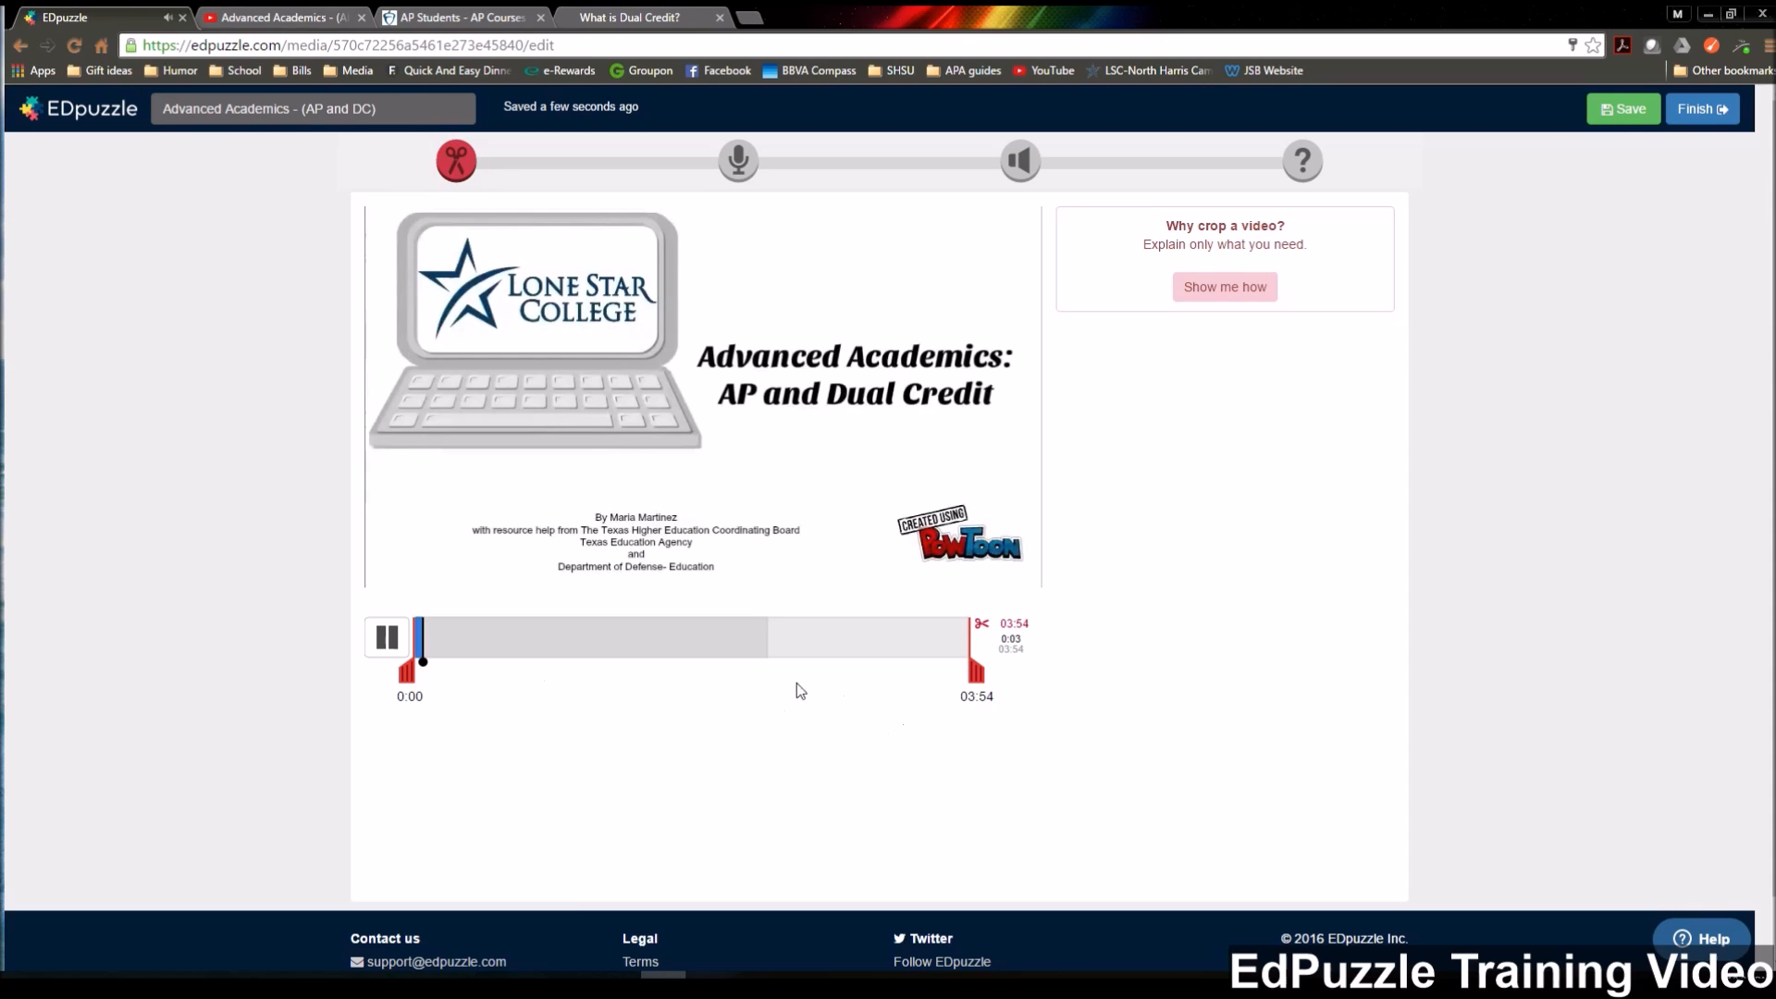
left_click(908, 640)
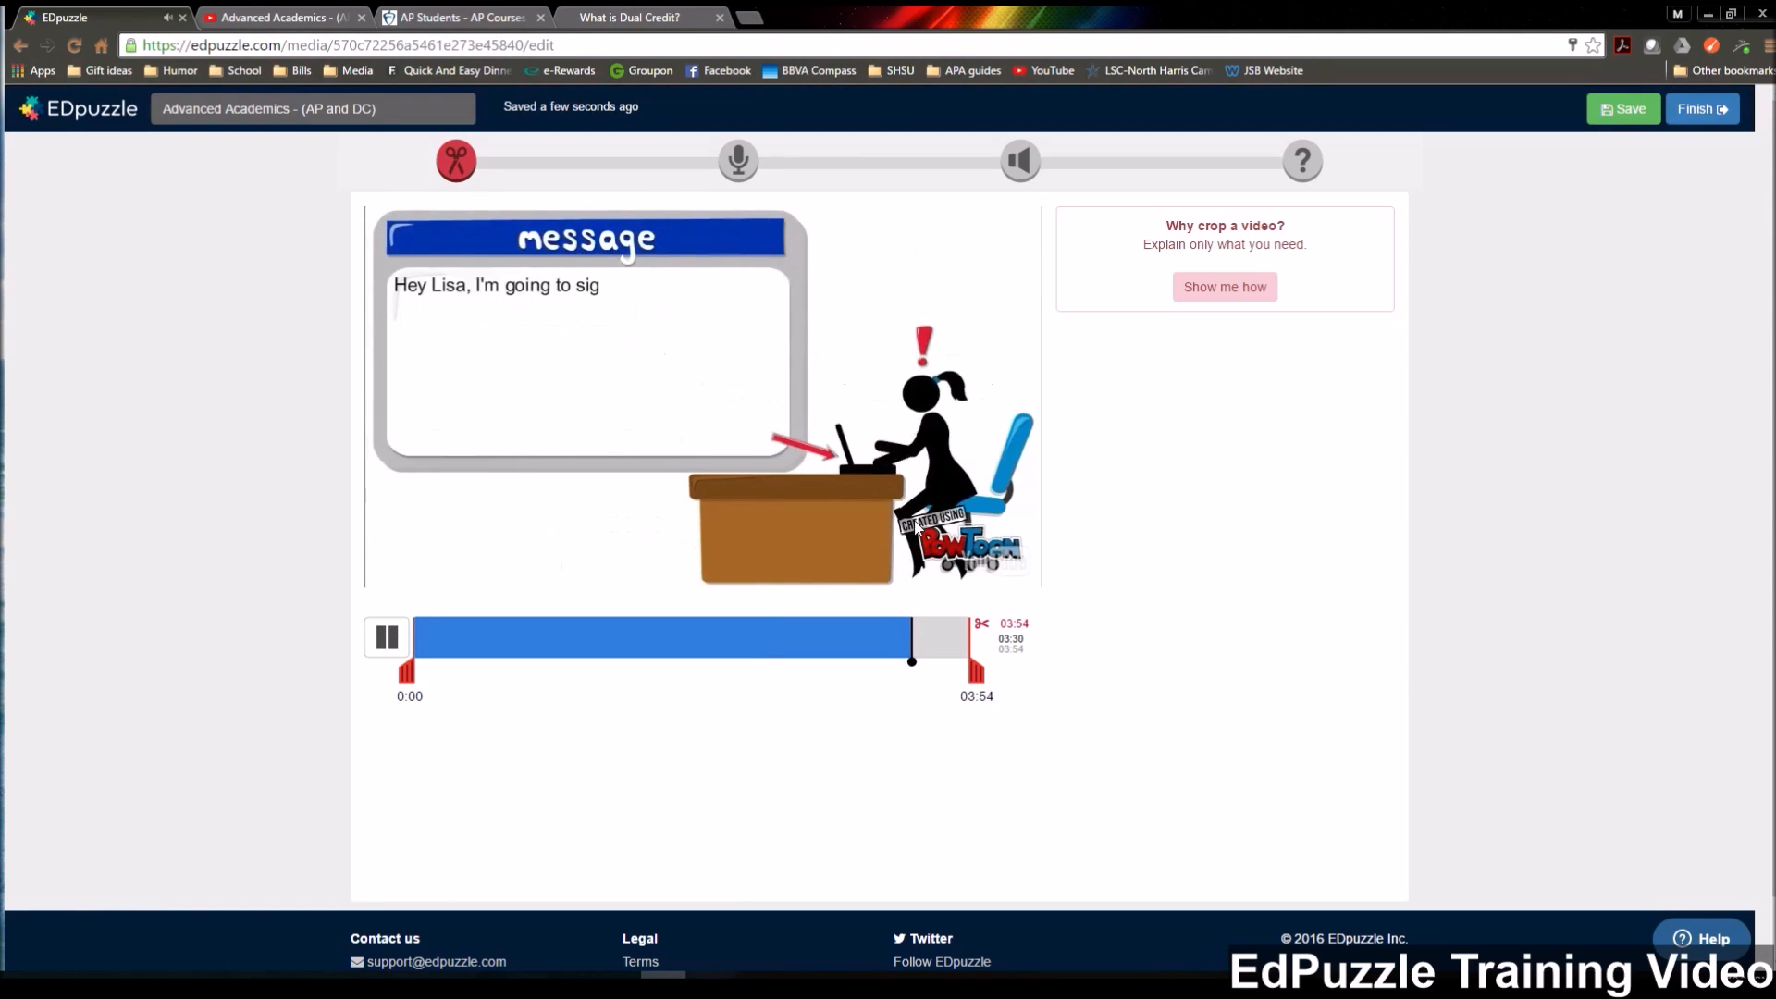
left_click(906, 640)
left_click(890, 640)
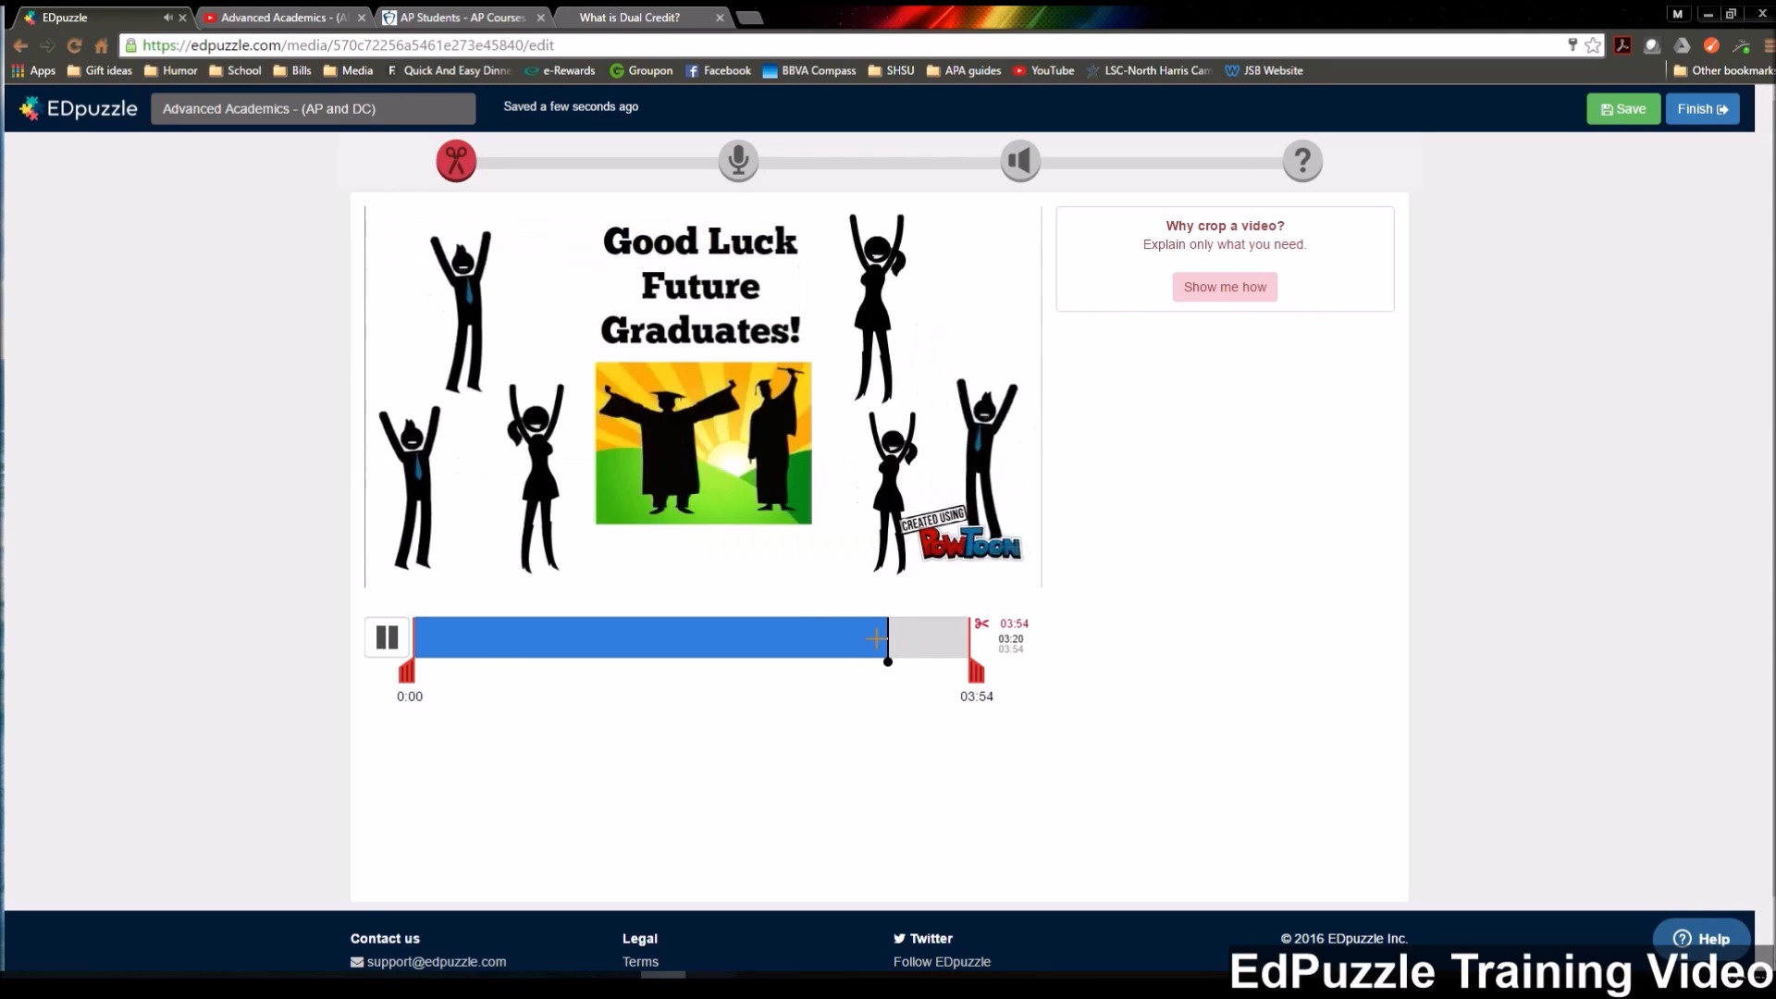
left_click(386, 638)
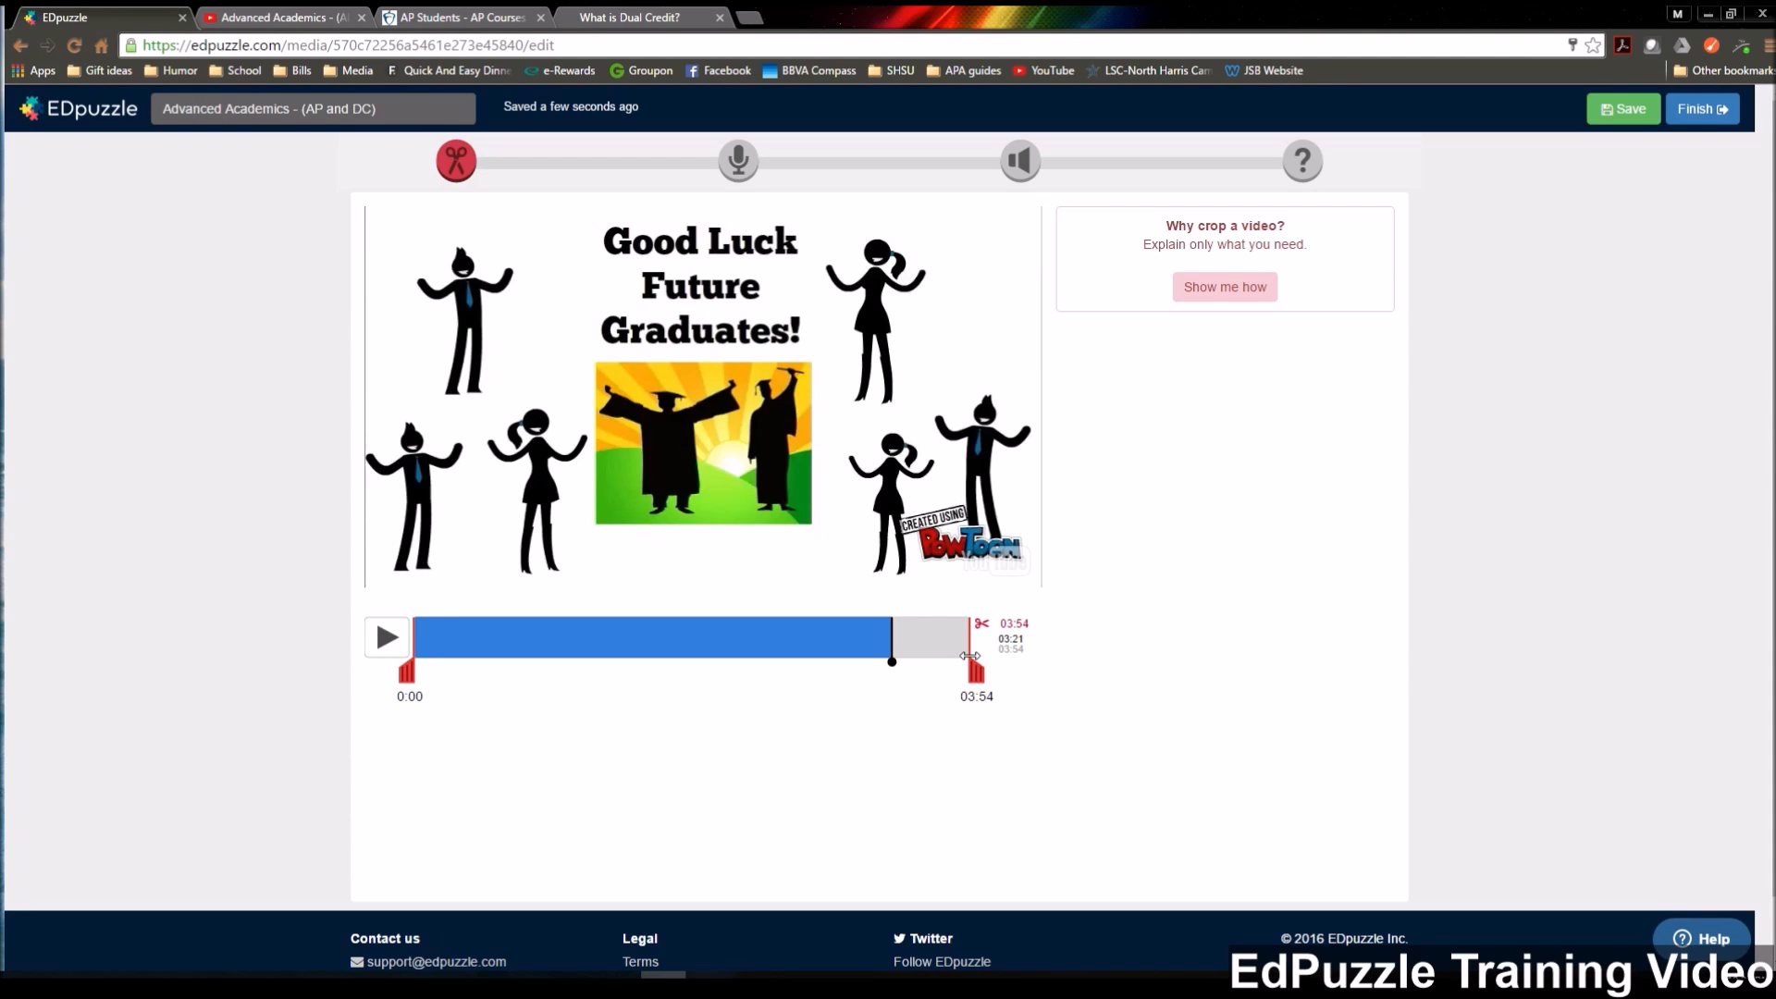
left_click_drag(969, 656, 891, 672)
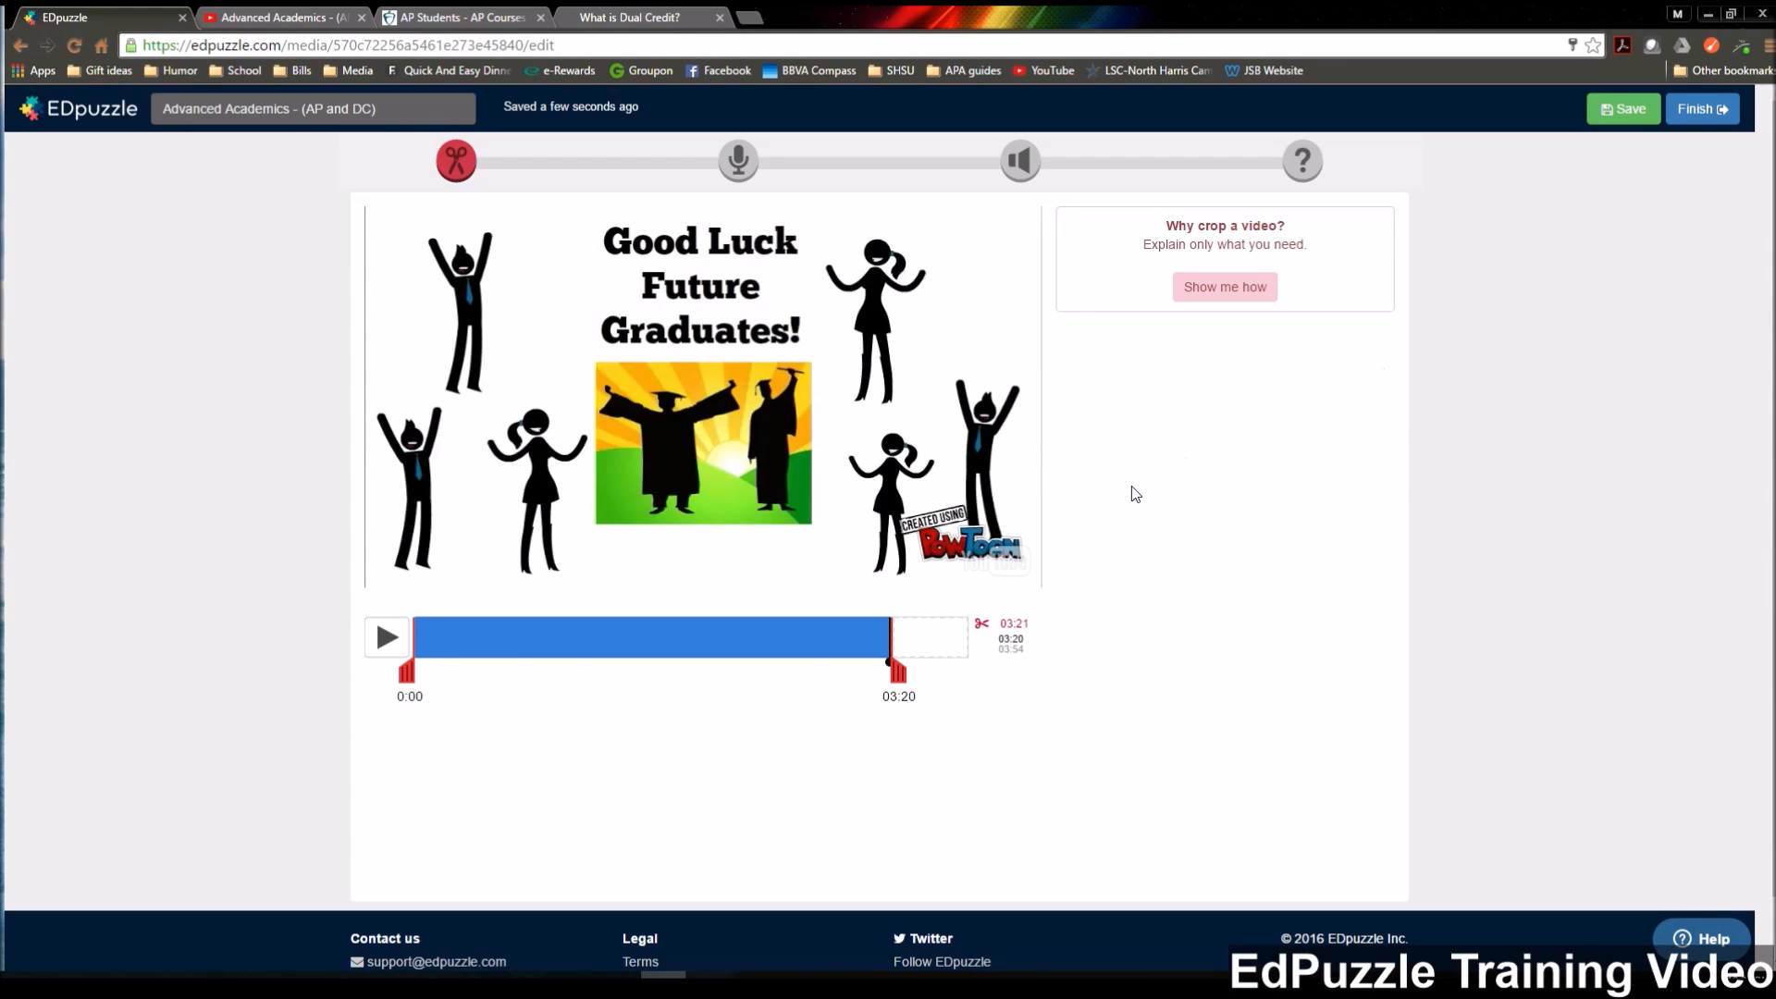
left_click(1631, 111)
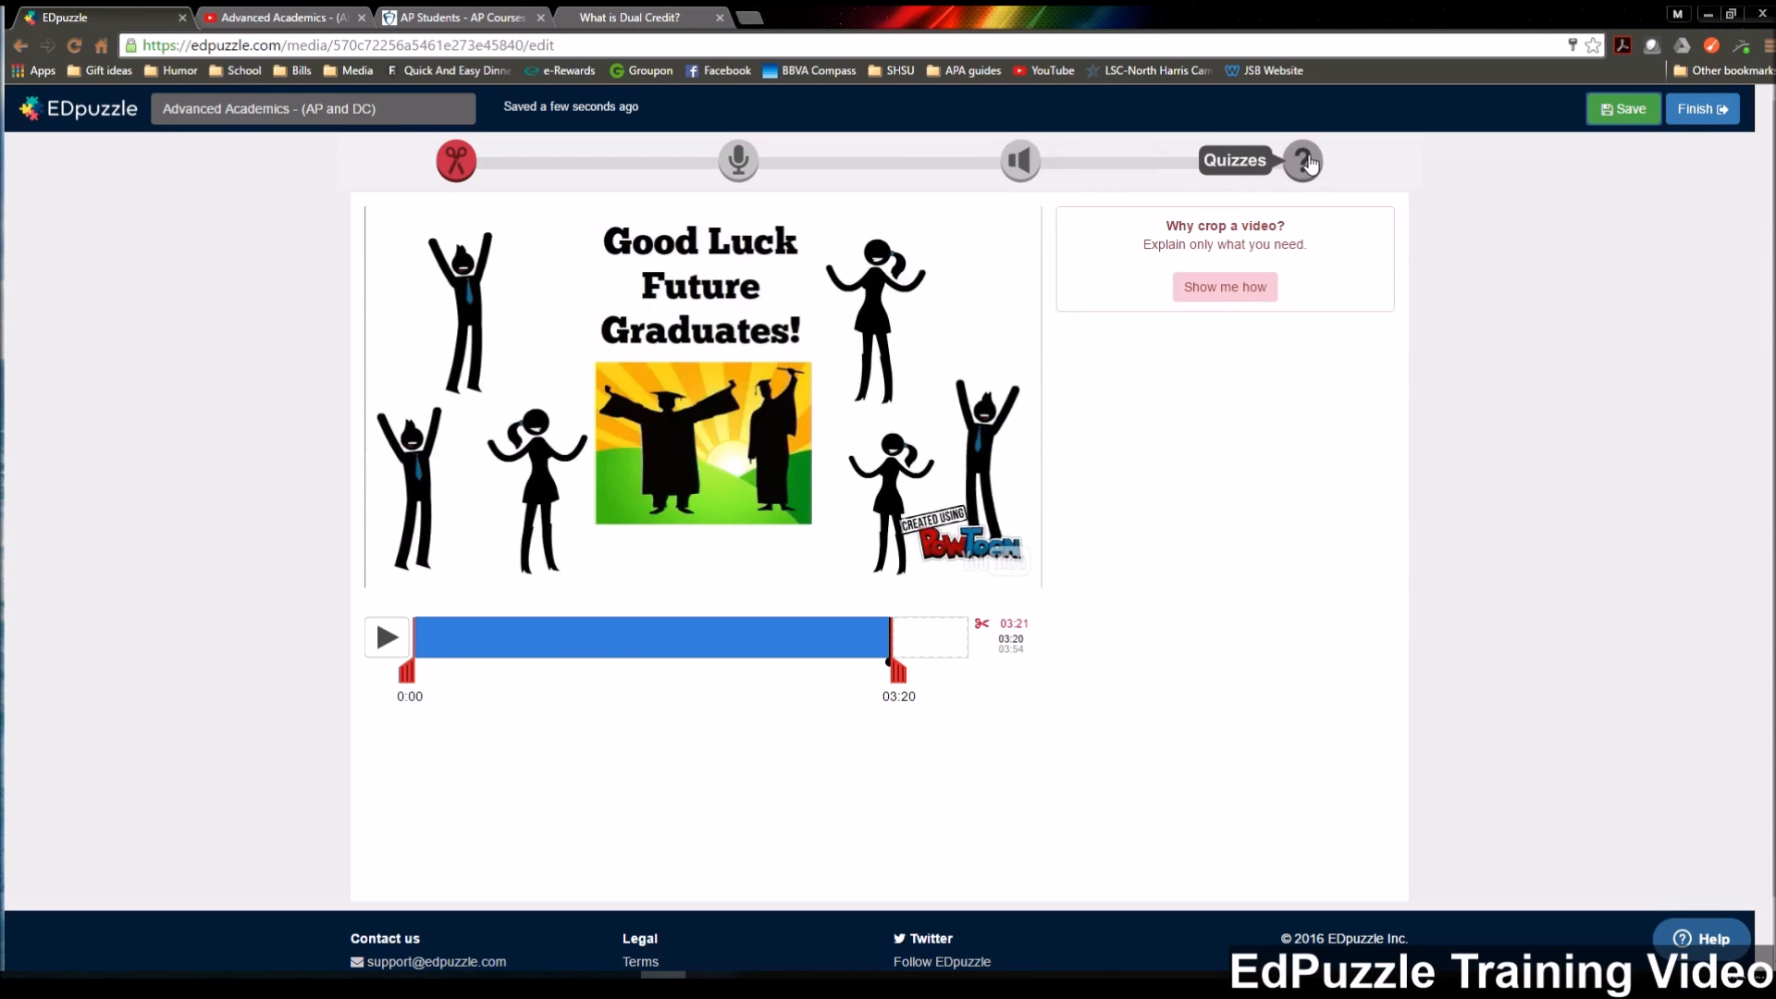
Switch to audio notes and place the note marker at 0:43, in the scene comparing AP and dual credit costs.
left_click(1020, 161)
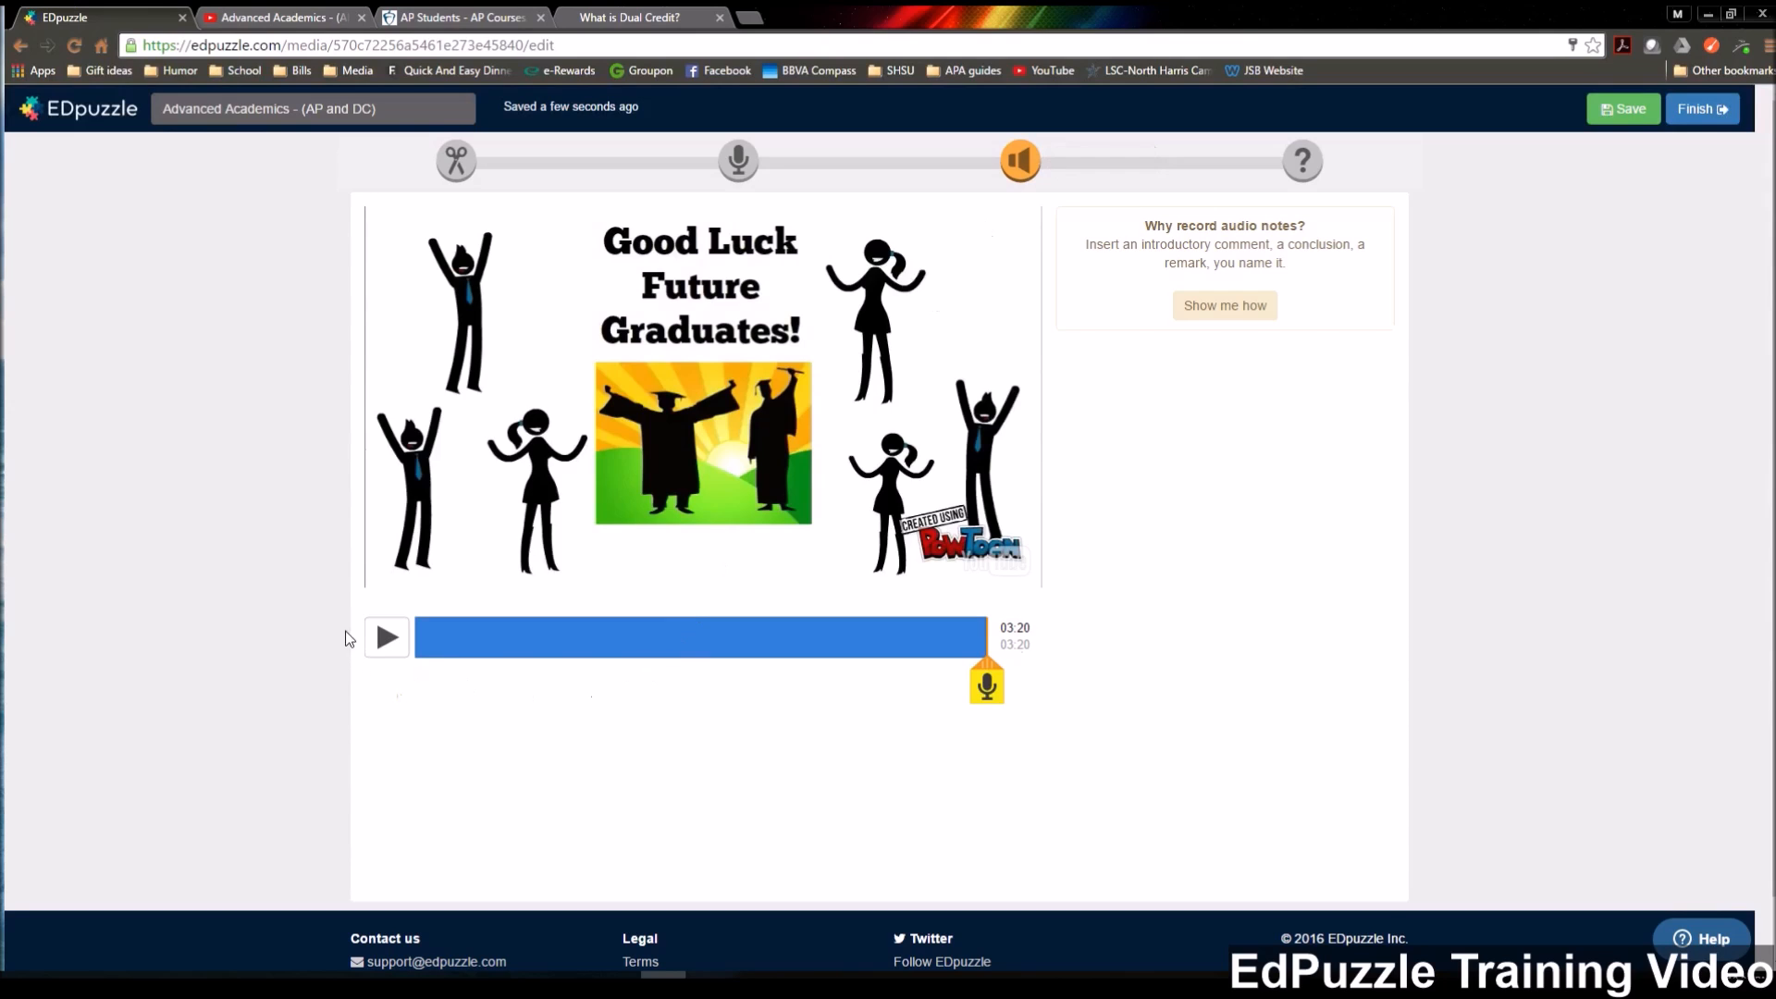
left_click(418, 636)
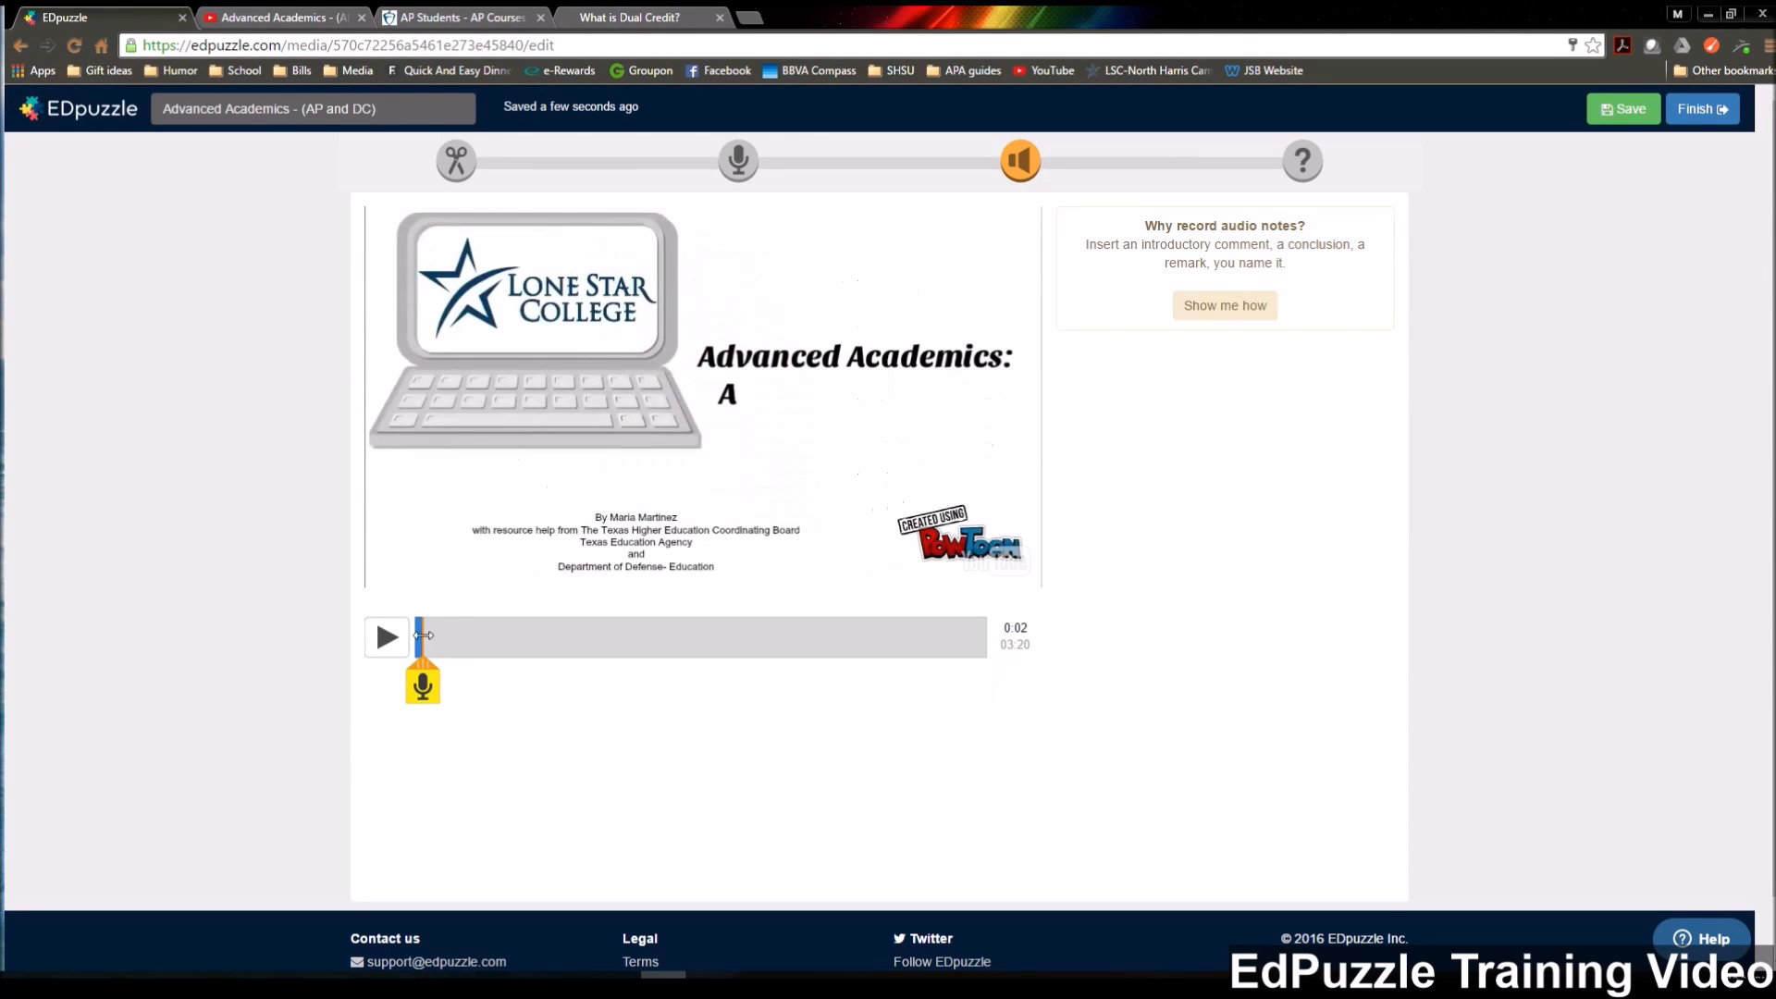
left_click(413, 621)
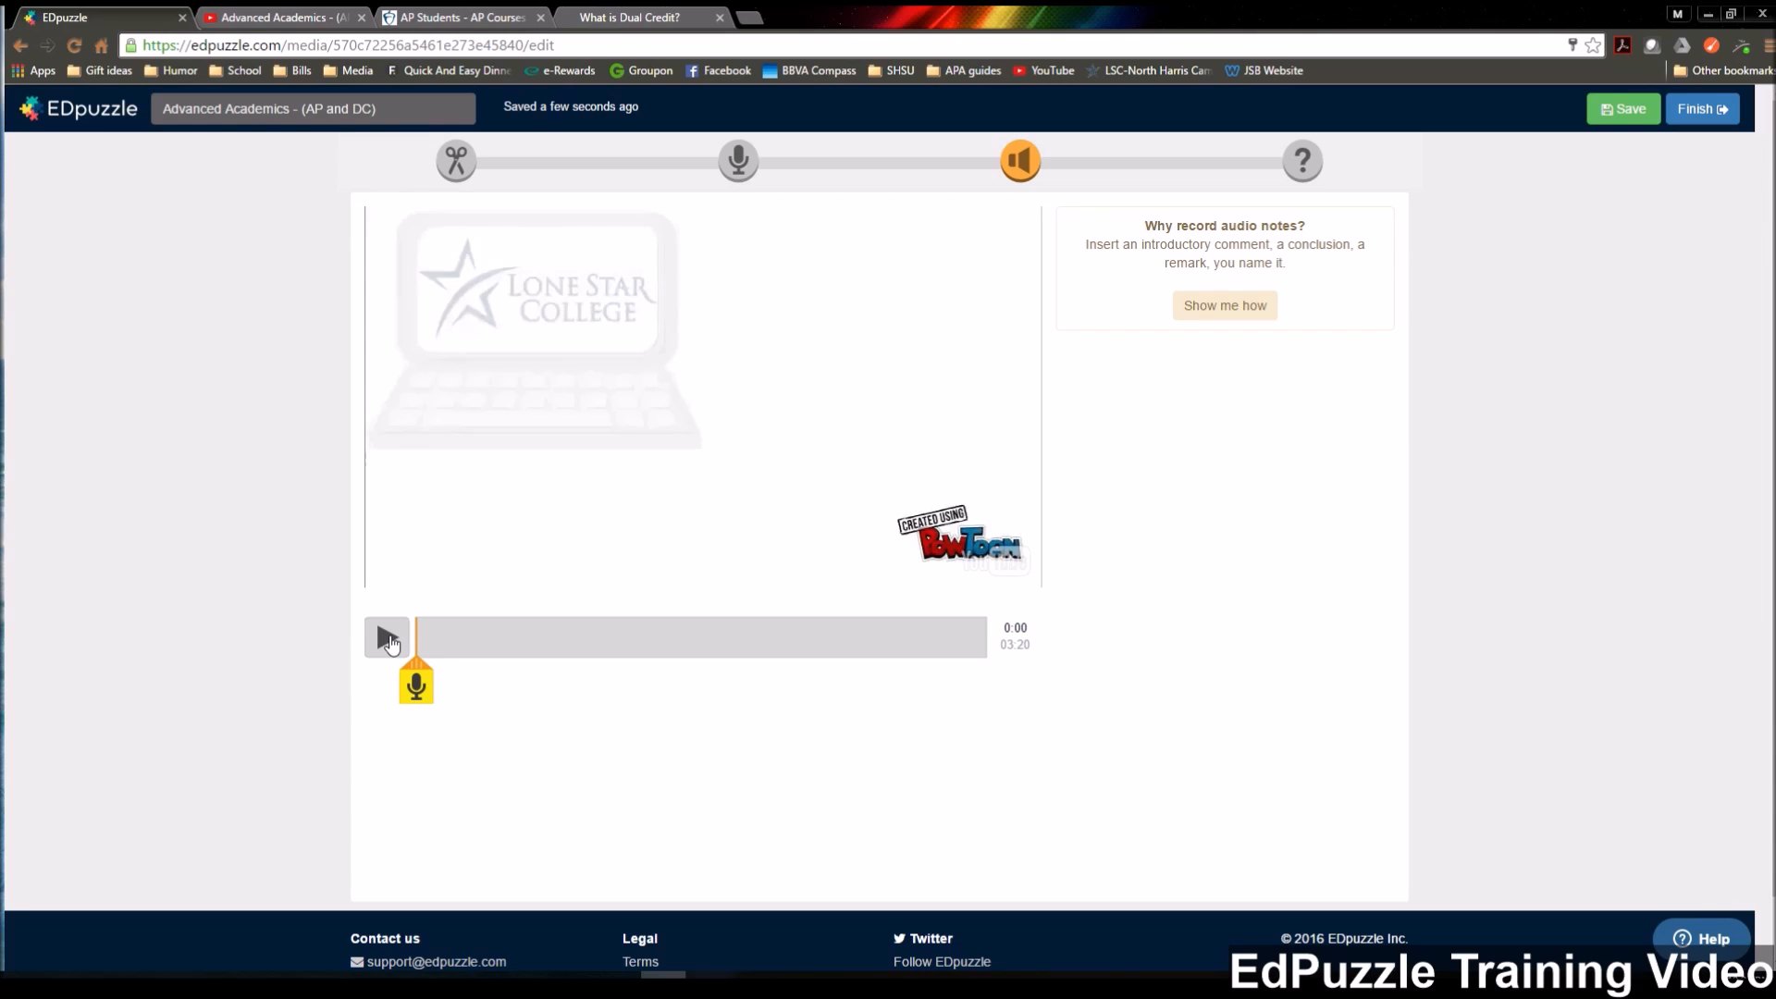
left_click(386, 637)
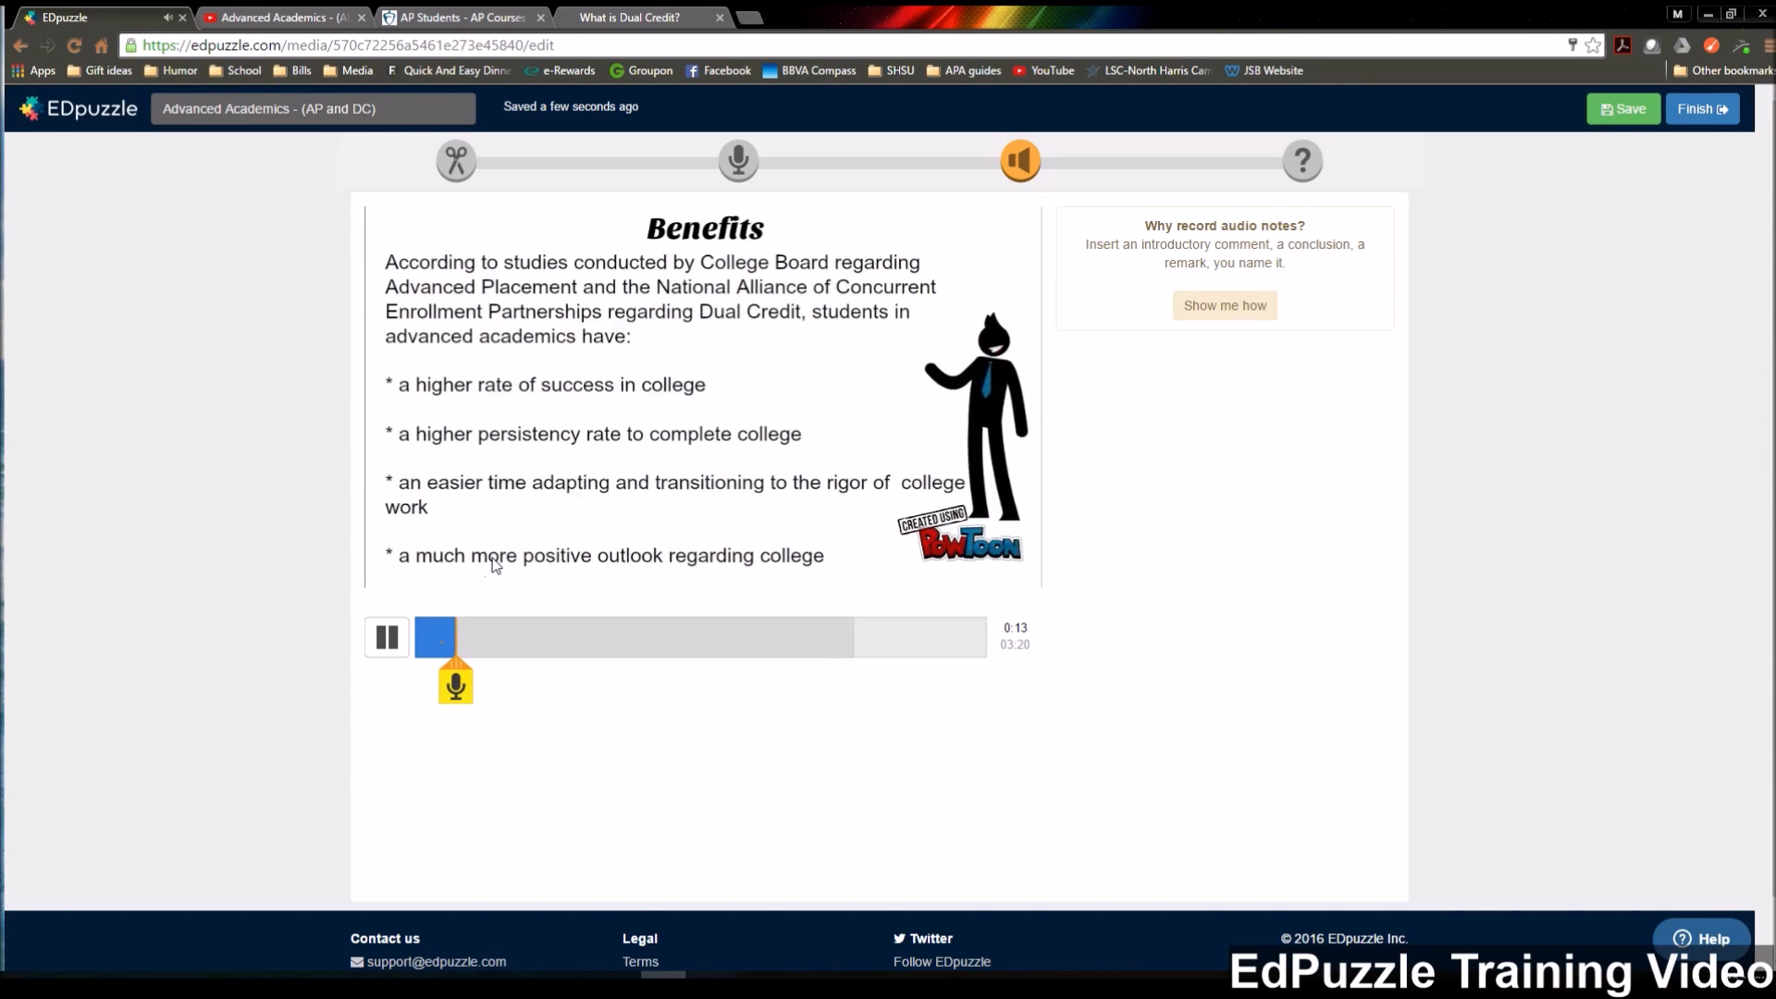
left_click_drag(463, 636, 530, 636)
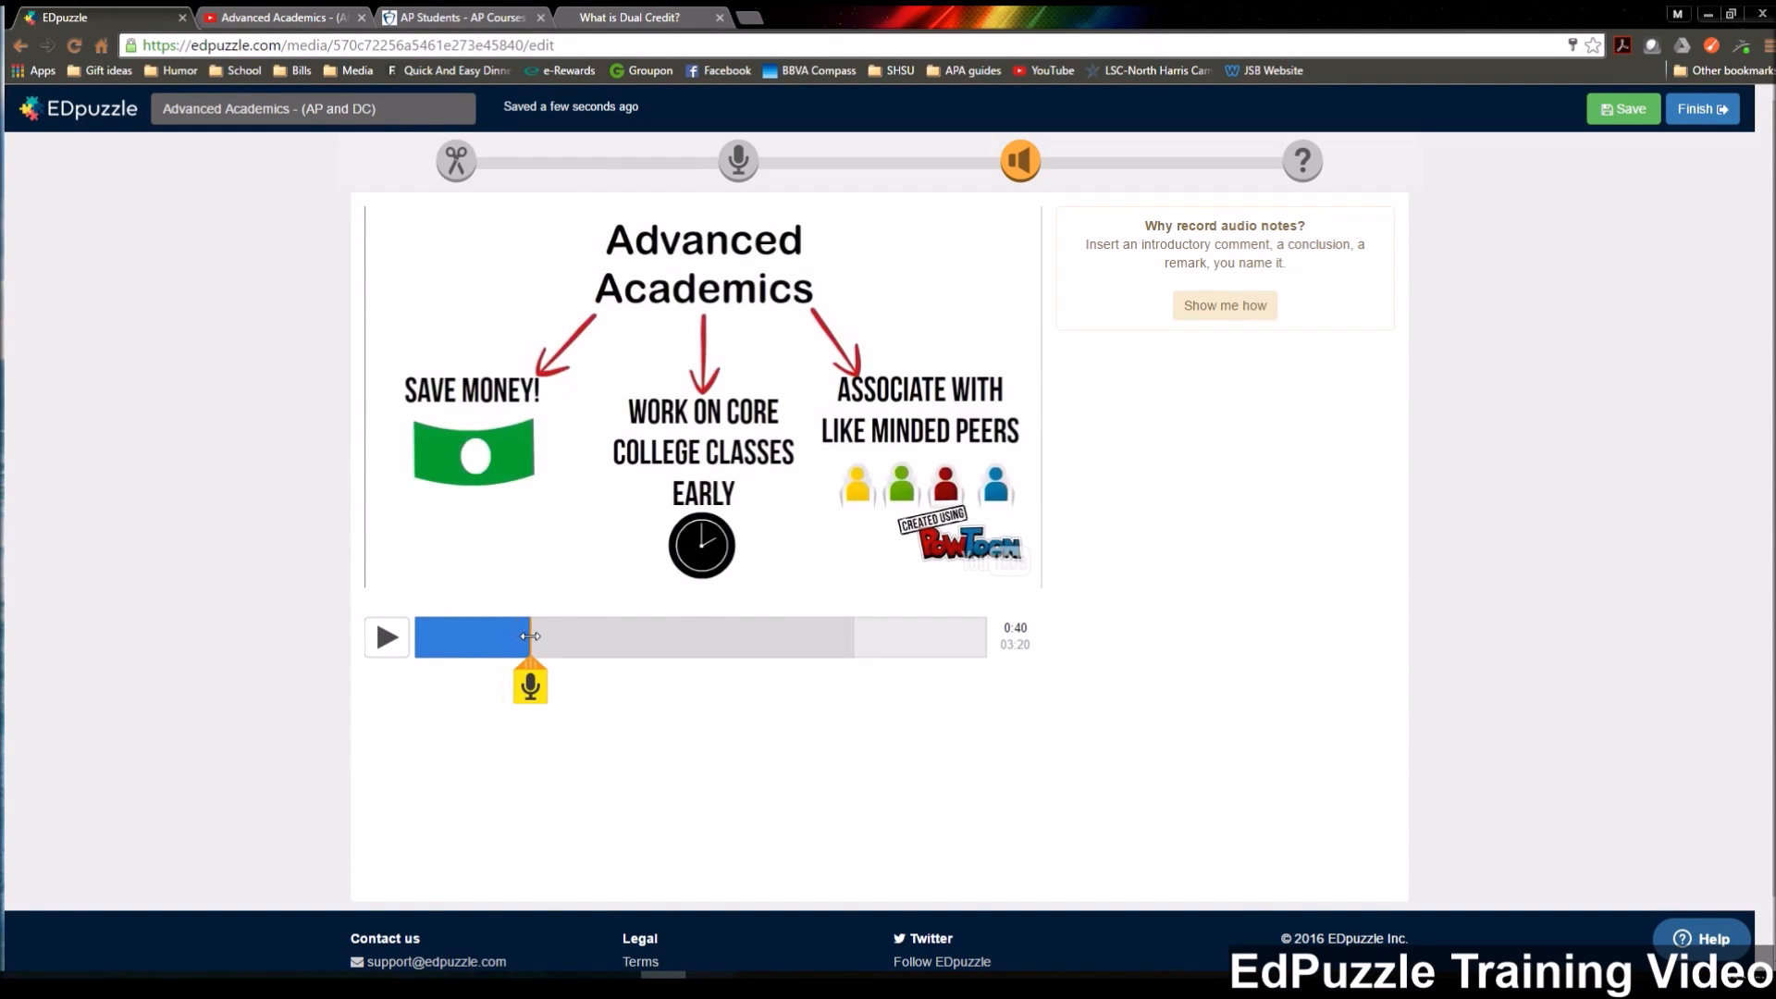
left_click(383, 638)
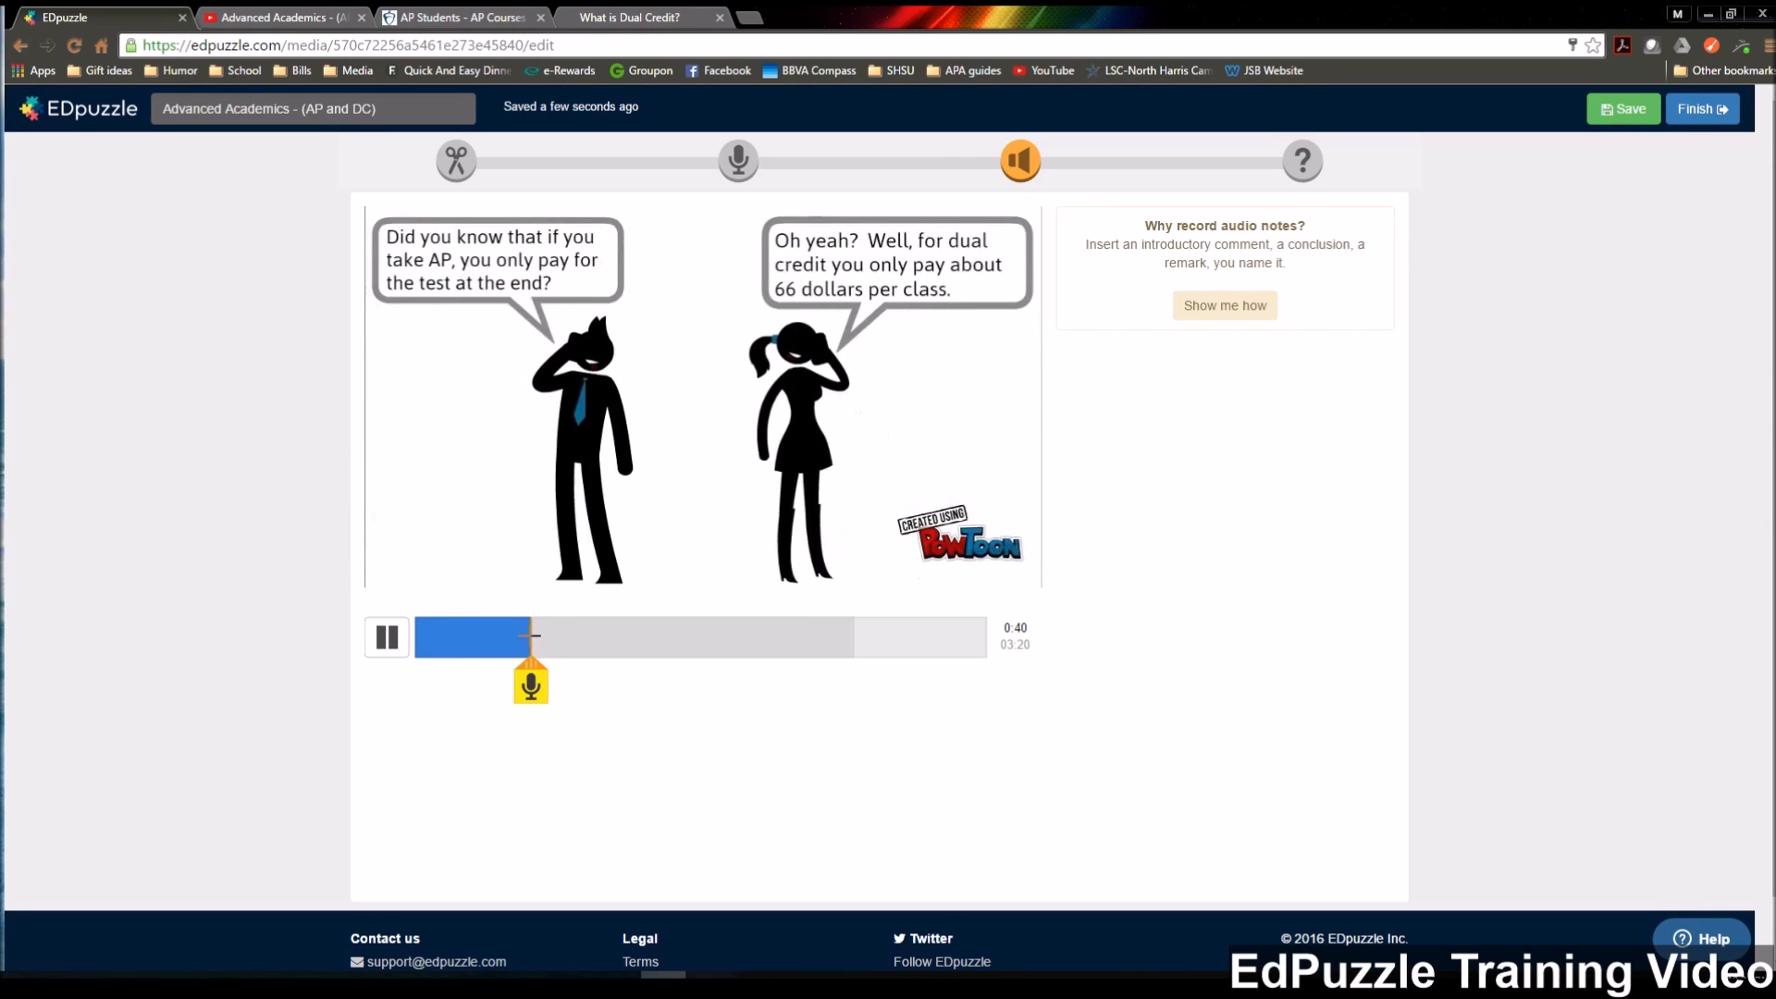
left_click(381, 640)
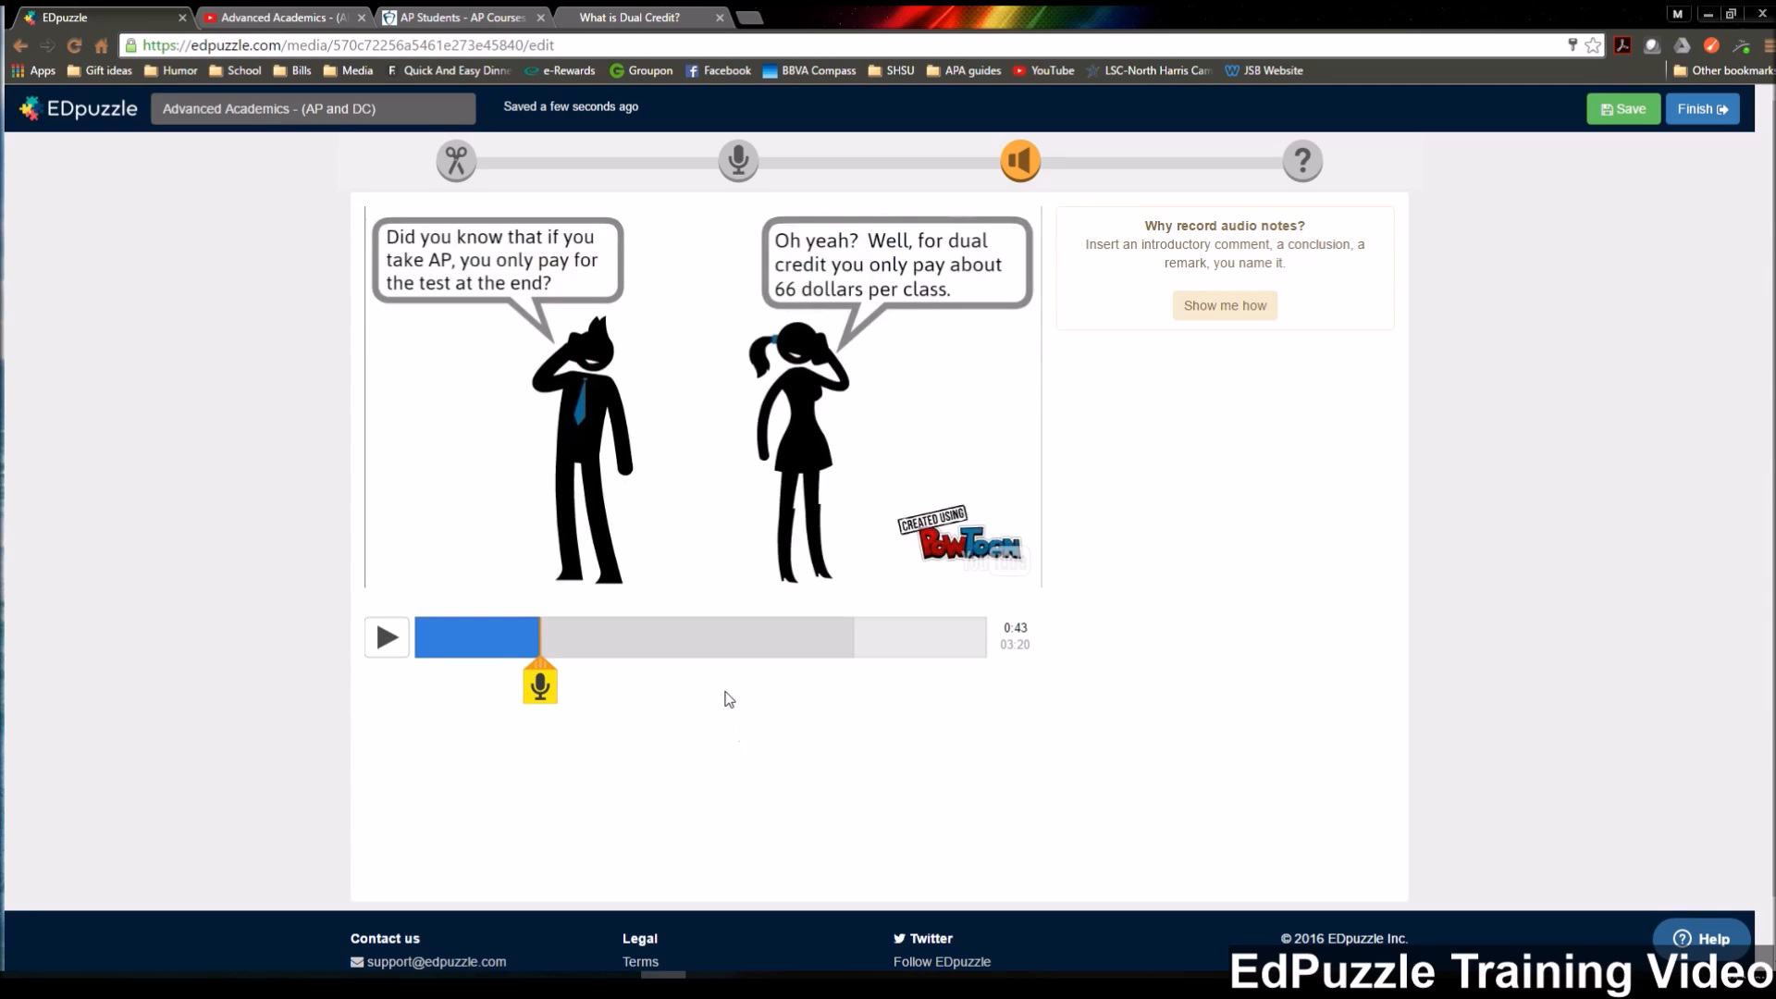
left_click(540, 689)
left_click(540, 685)
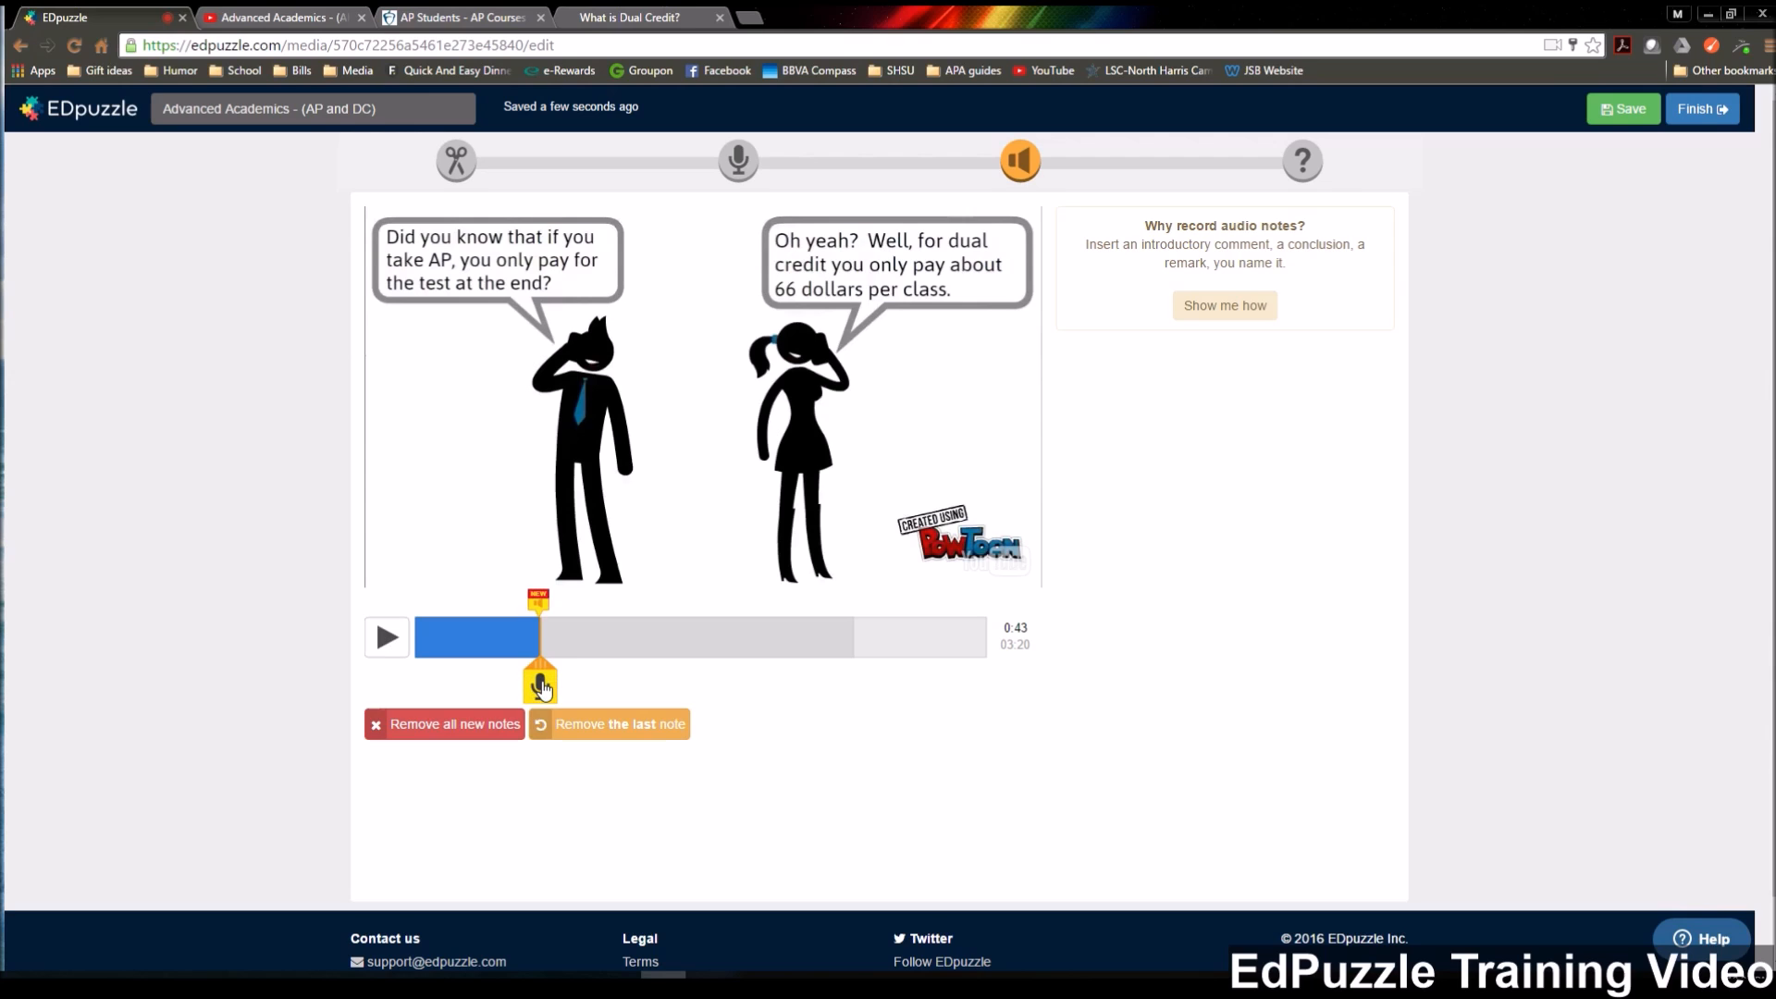
left_click(540, 603)
left_click(629, 732)
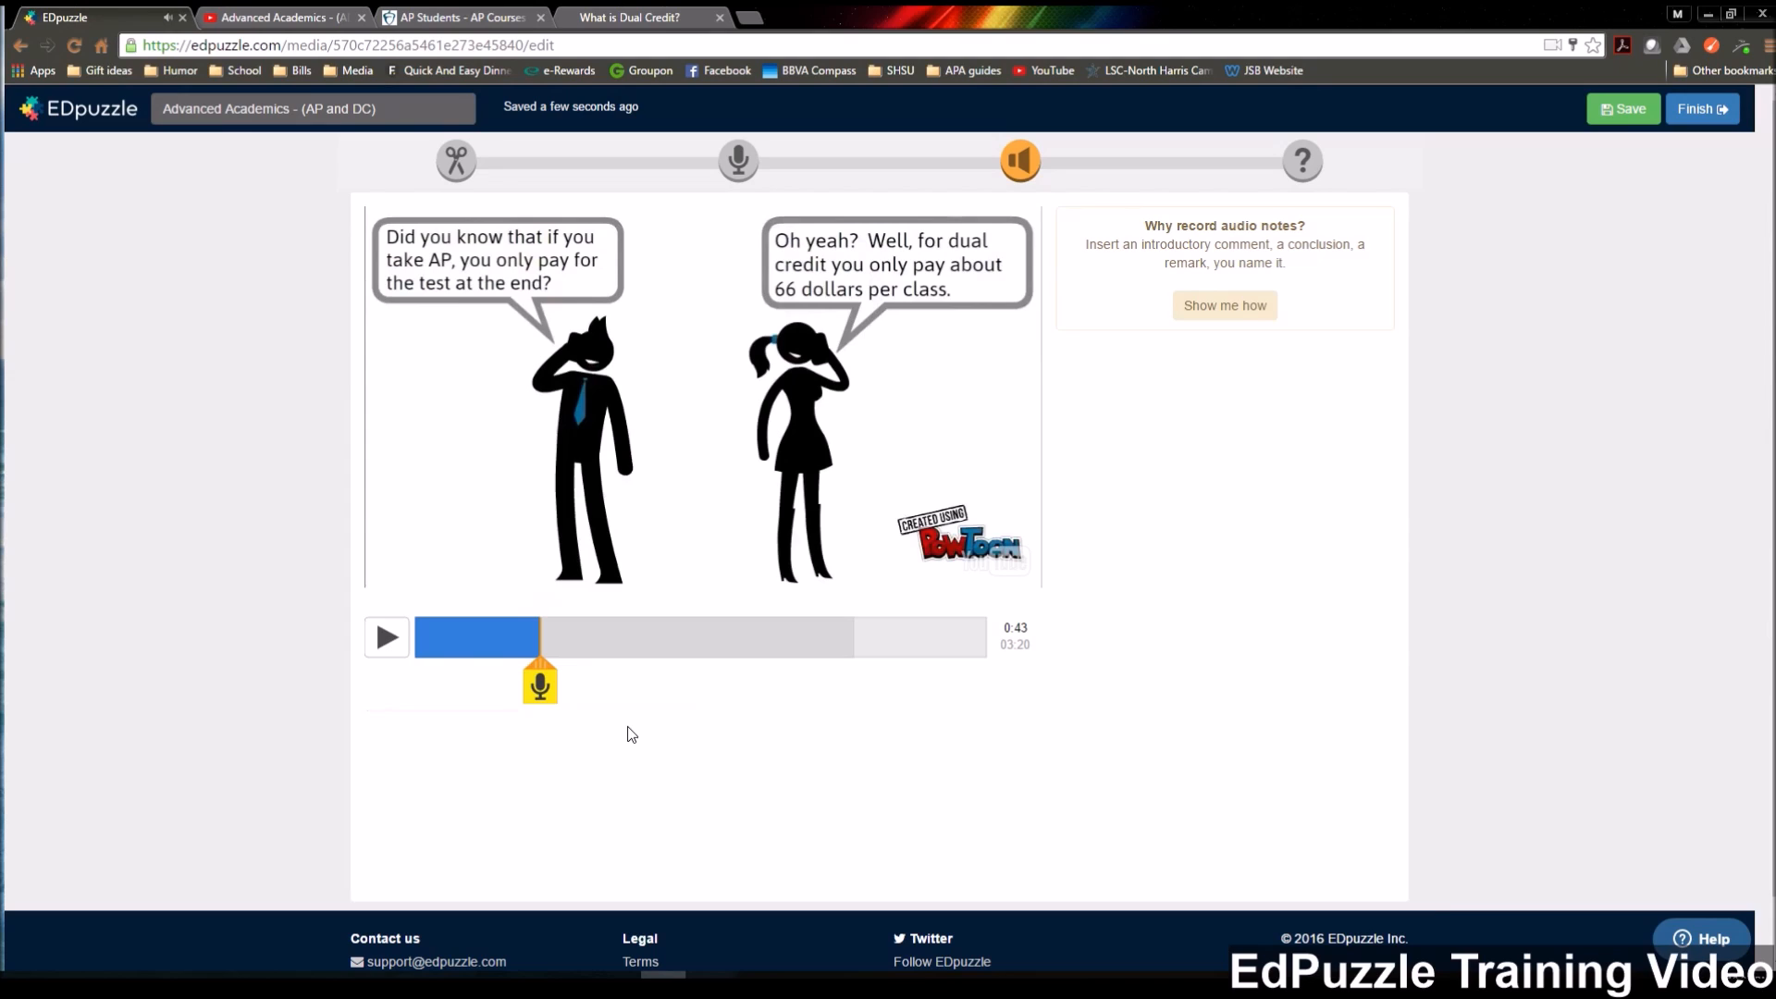
Record an audio note at 0:43 in the AP and dual credit cost scene and play it back.
left_click(541, 685)
left_click(541, 685)
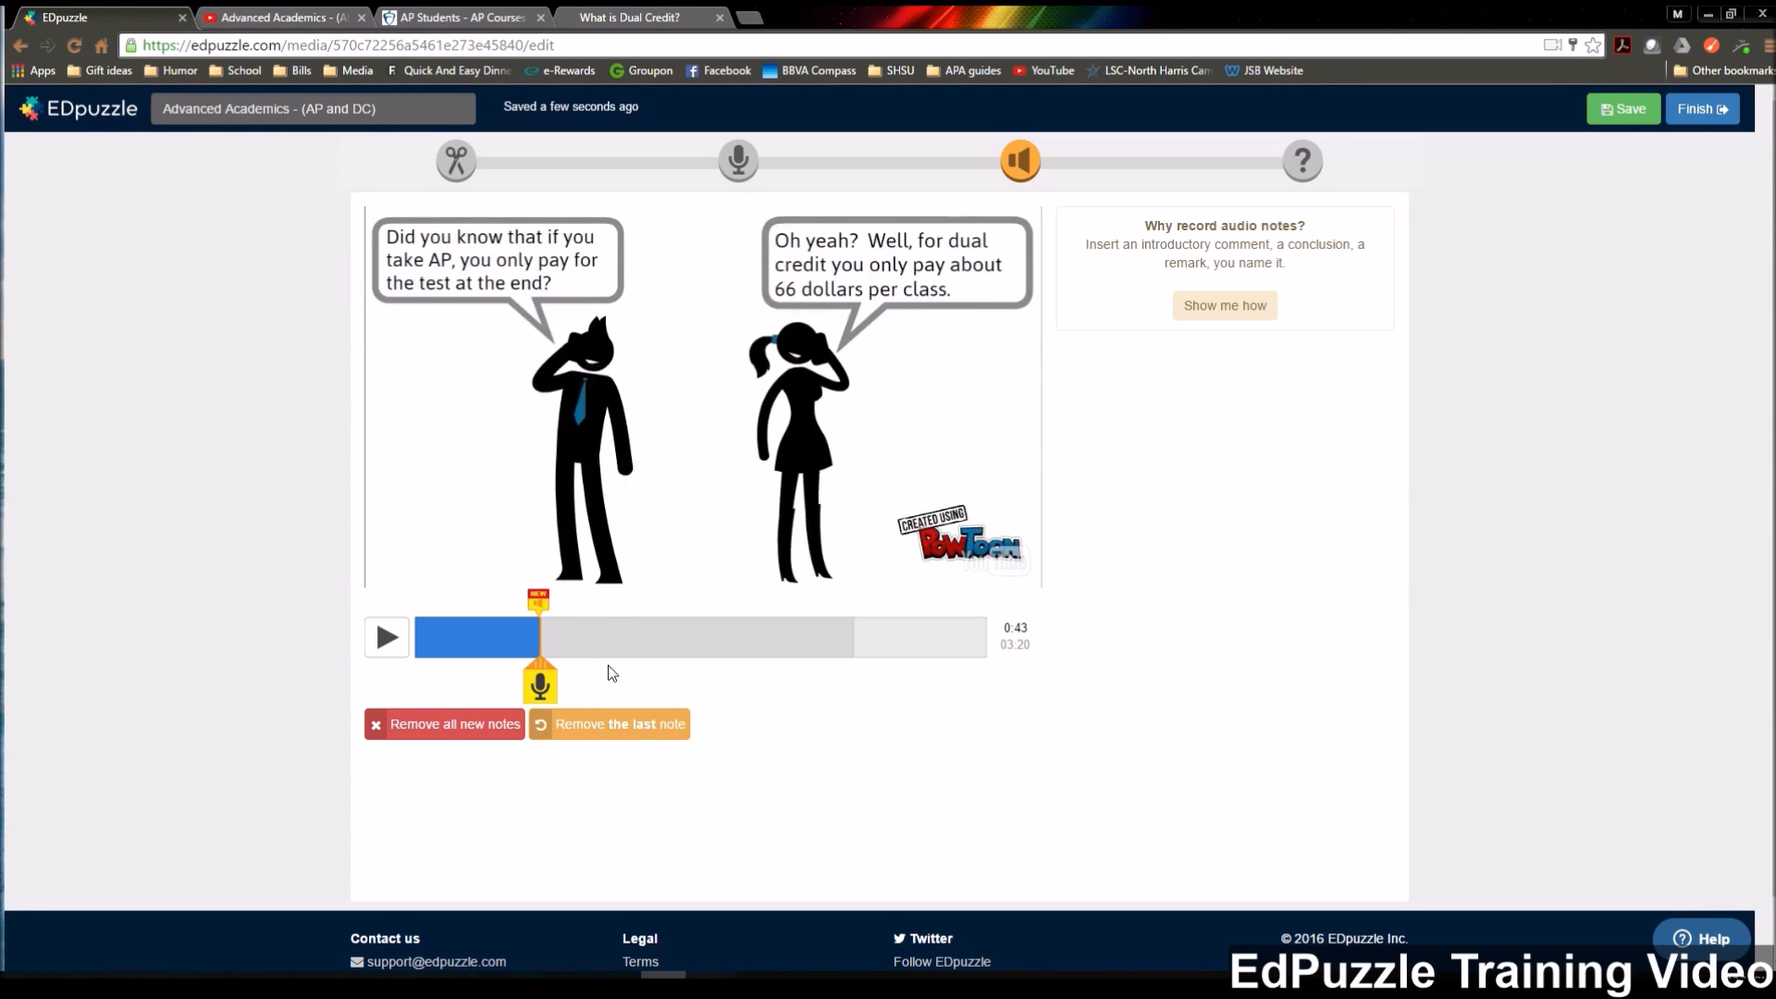
left_click(538, 603)
Advance the video to 01:30, switch to quizzes and insert a multiple-choice question there.
left_click(387, 637)
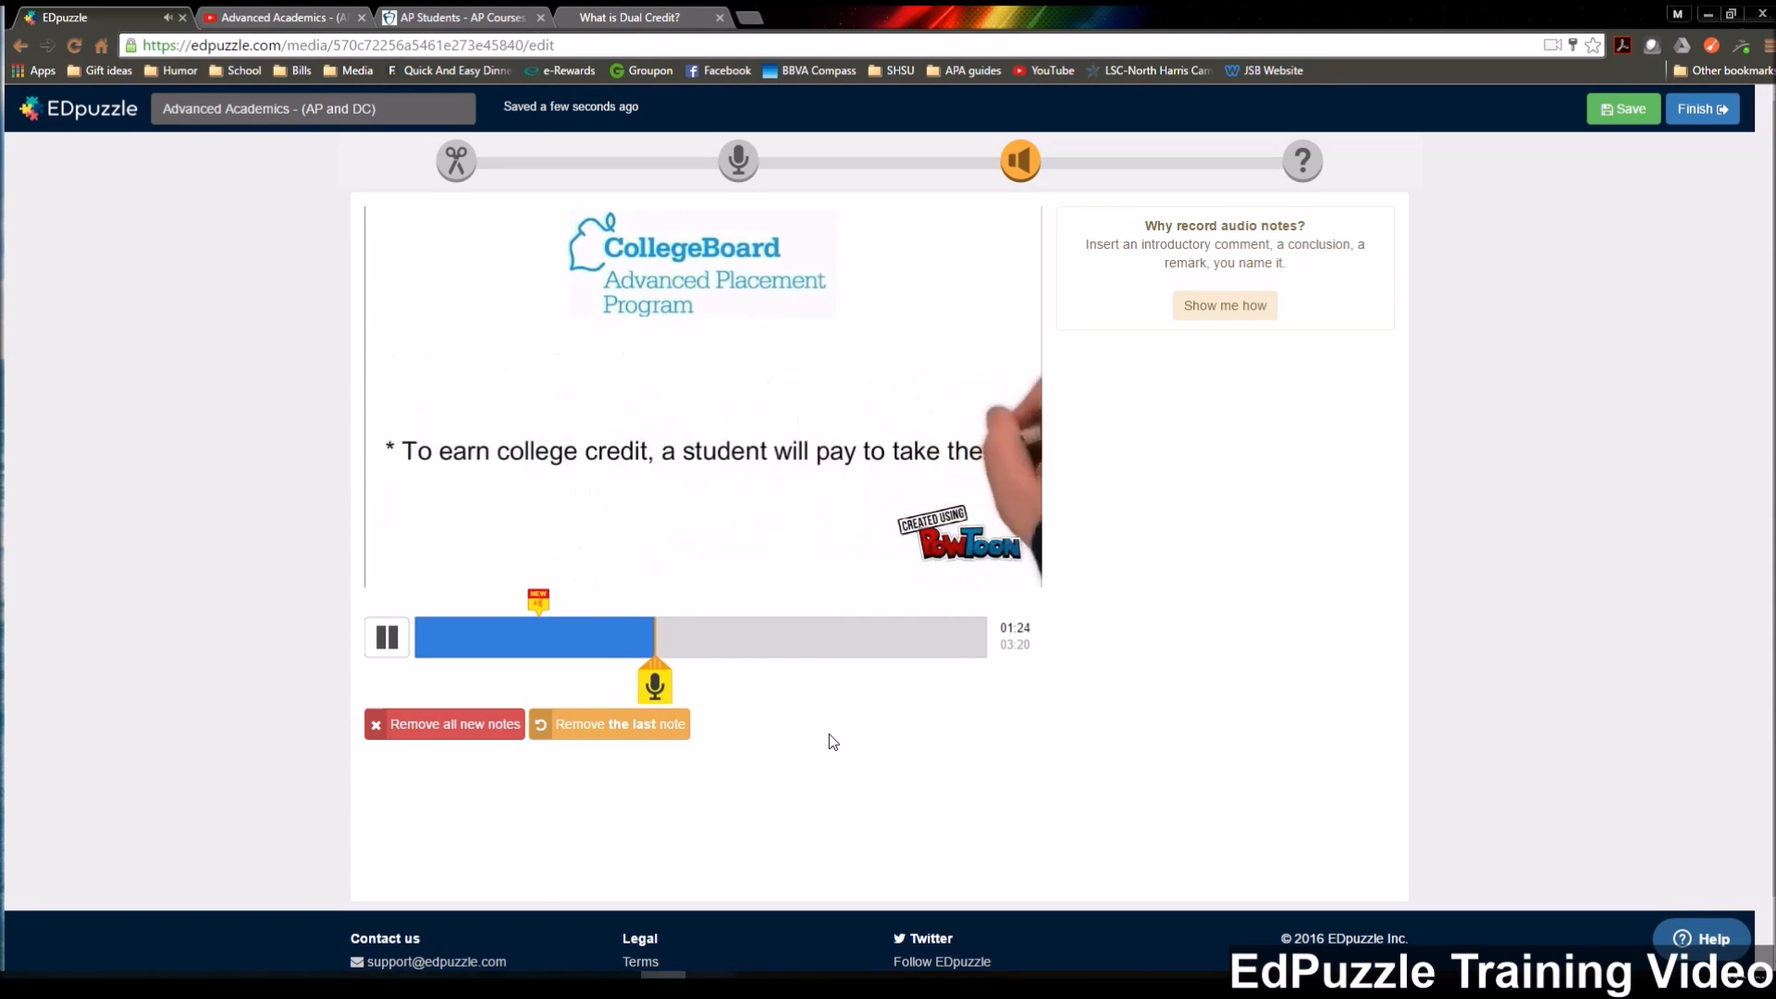
left_click(387, 638)
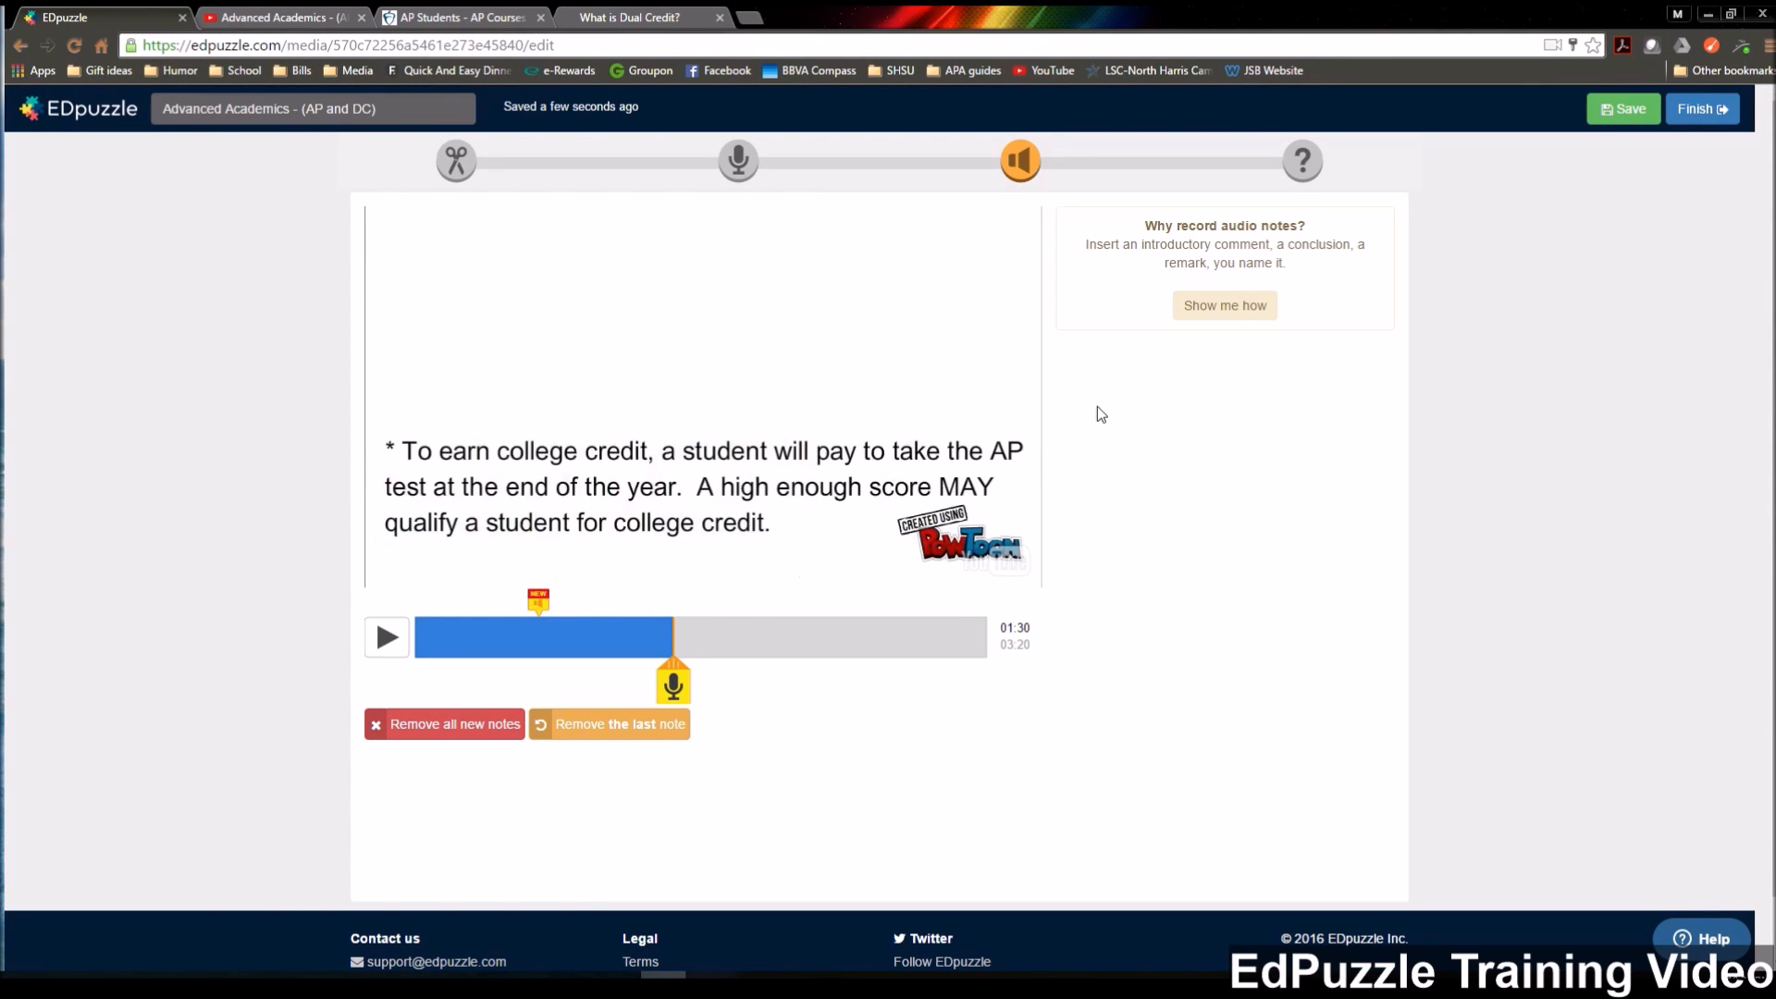
left_click(1302, 170)
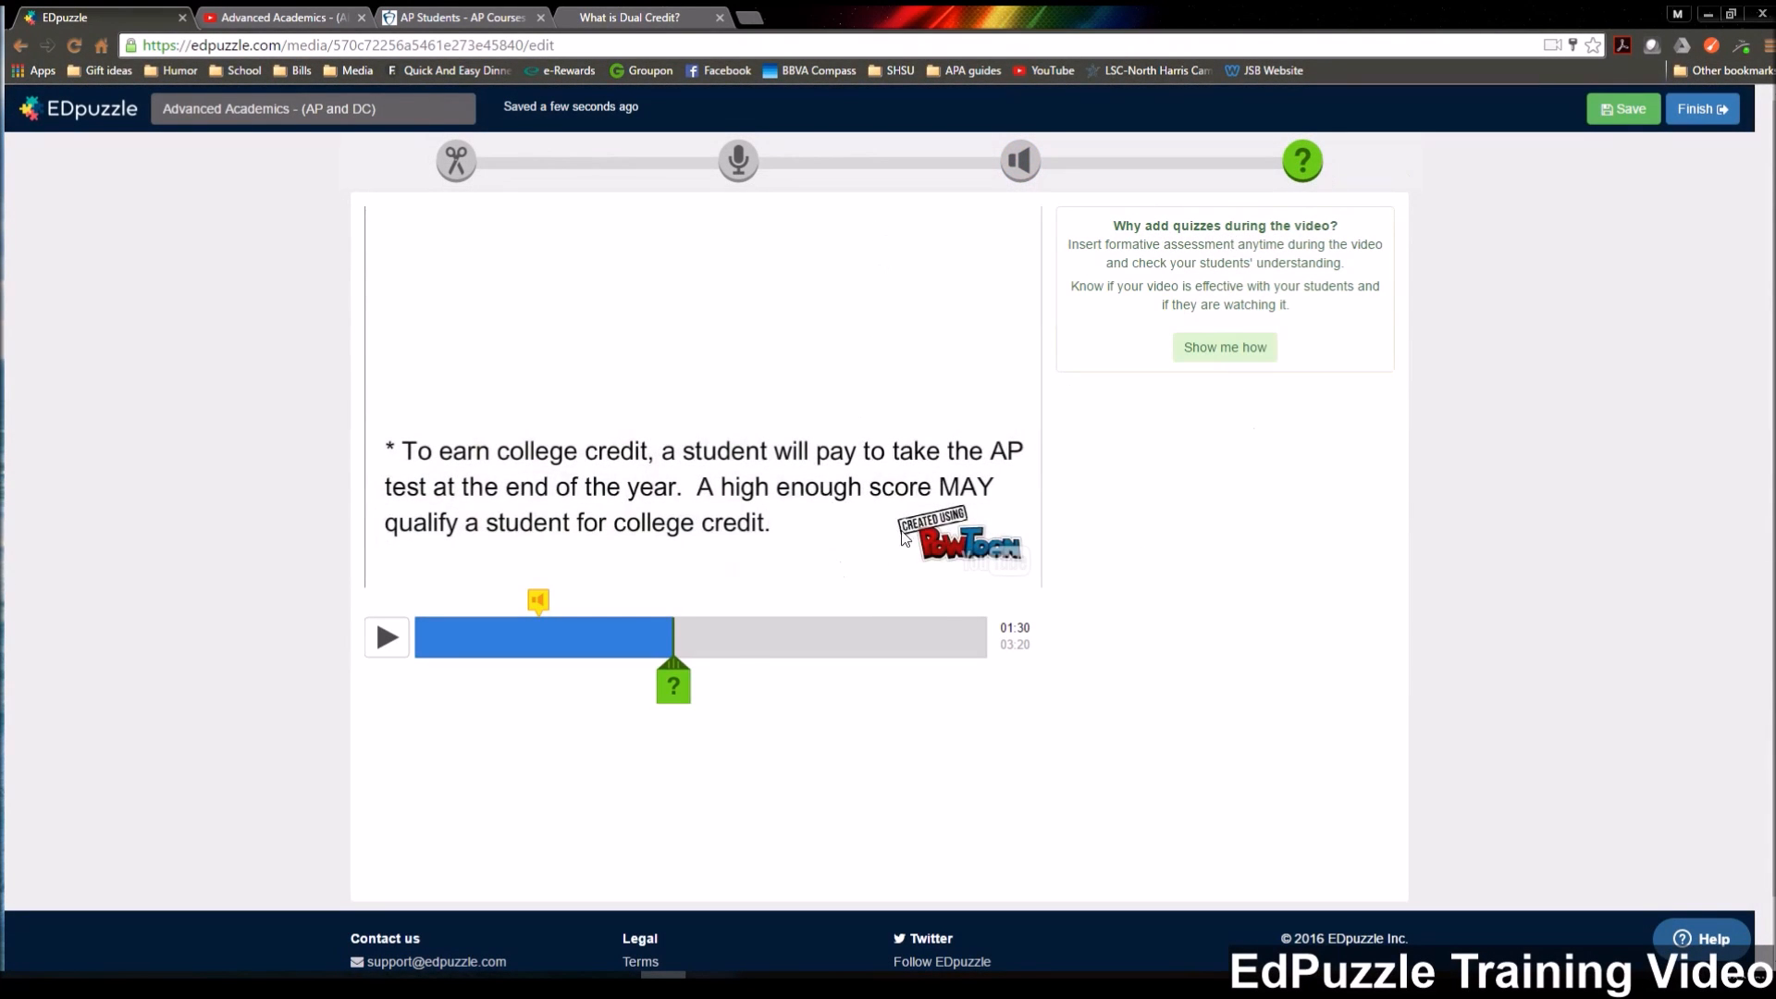
left_click(673, 693)
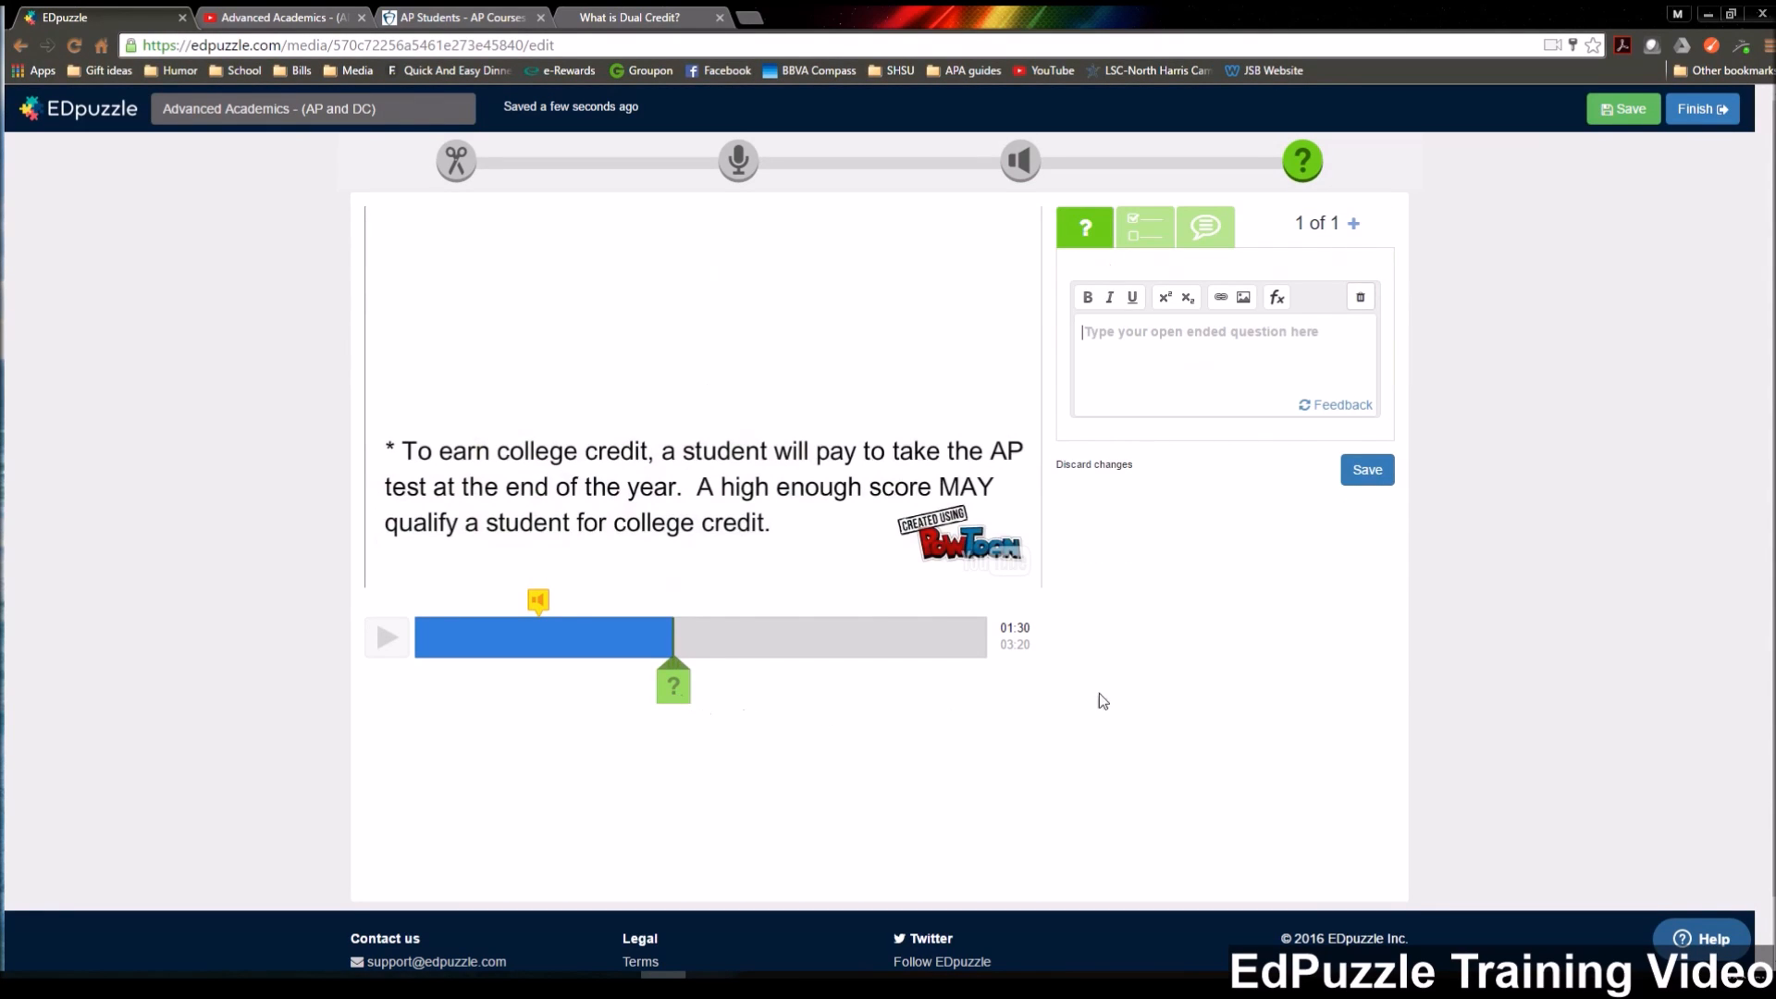
left_click(1147, 237)
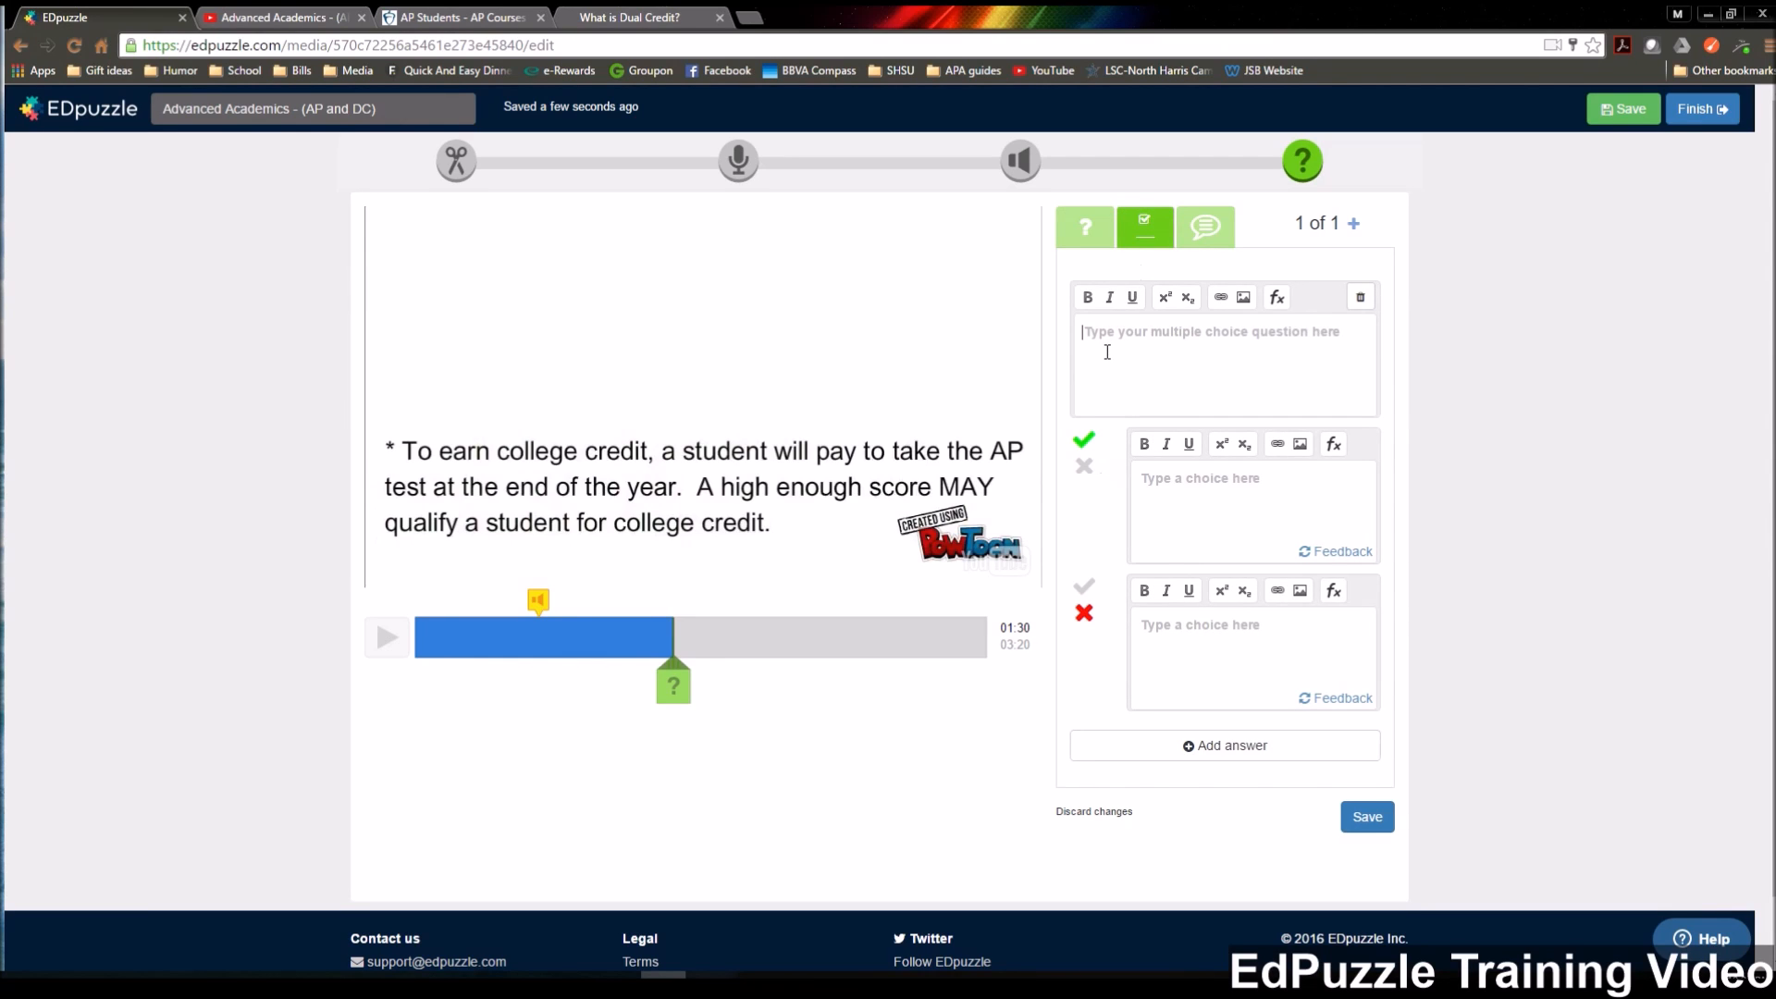
Enter "How much is the AP Exam?" as the question text and make it bold.
type("How muc")
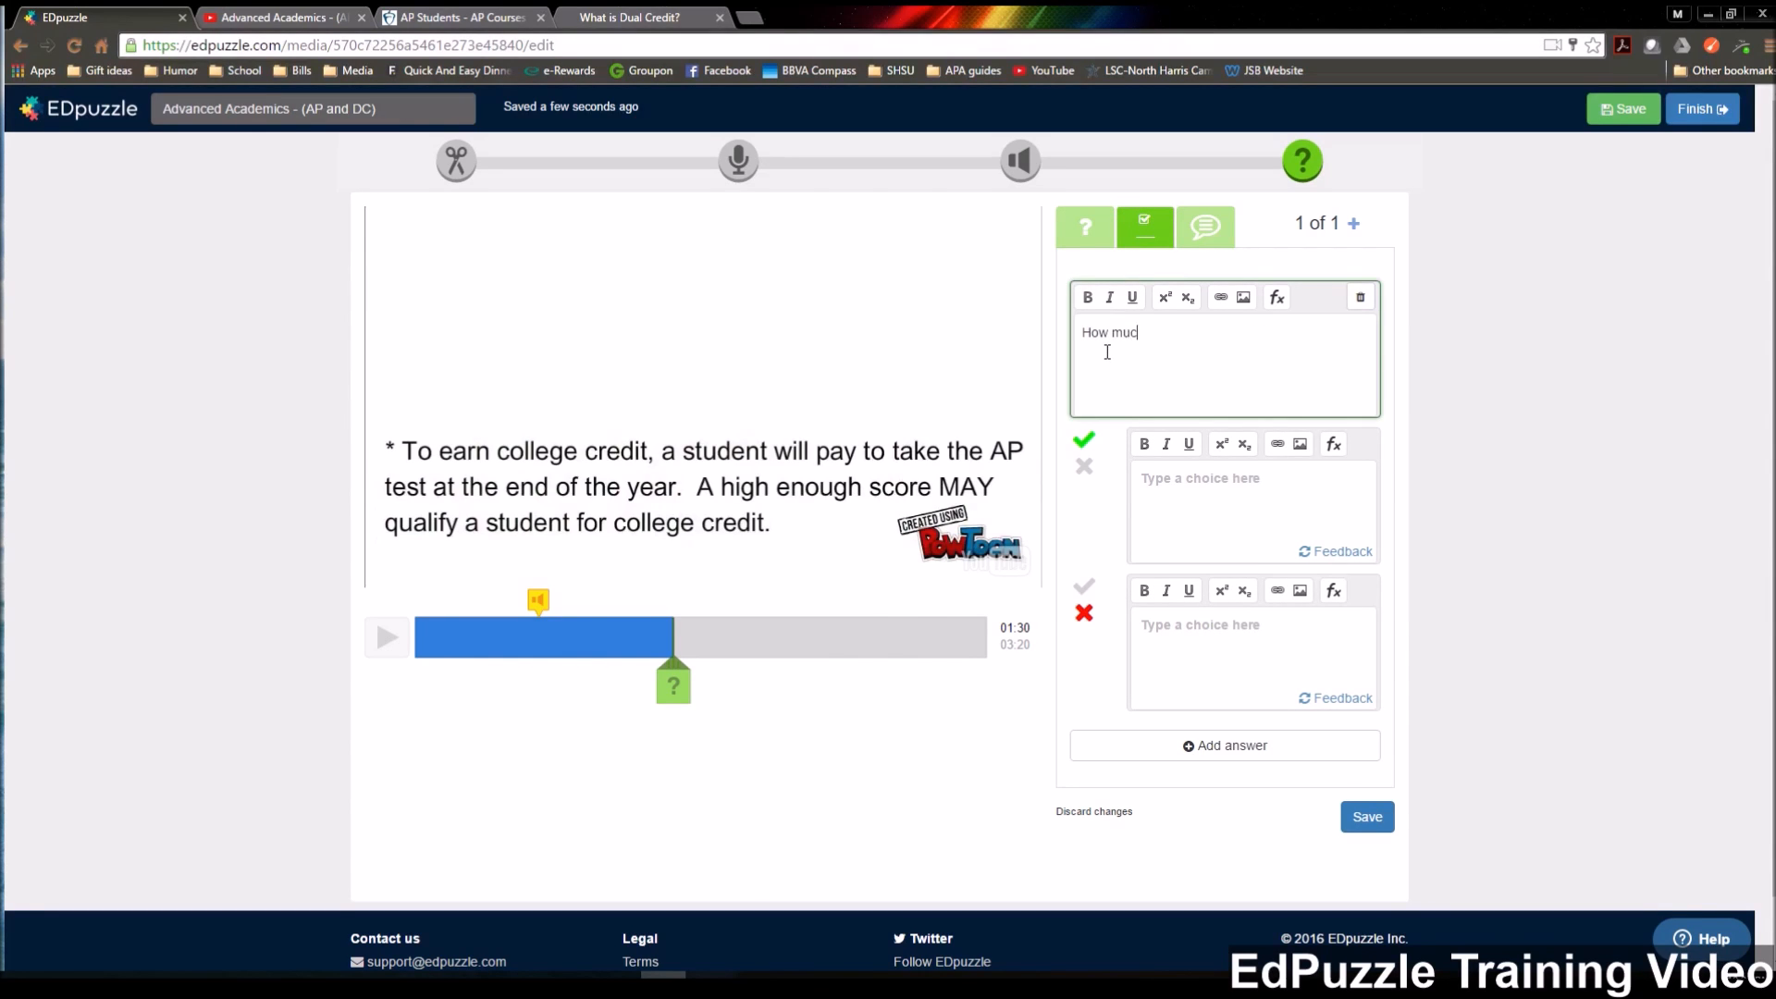
type("h is the AP Exam?")
left_click_drag(1246, 333, 1078, 333)
left_click(1088, 297)
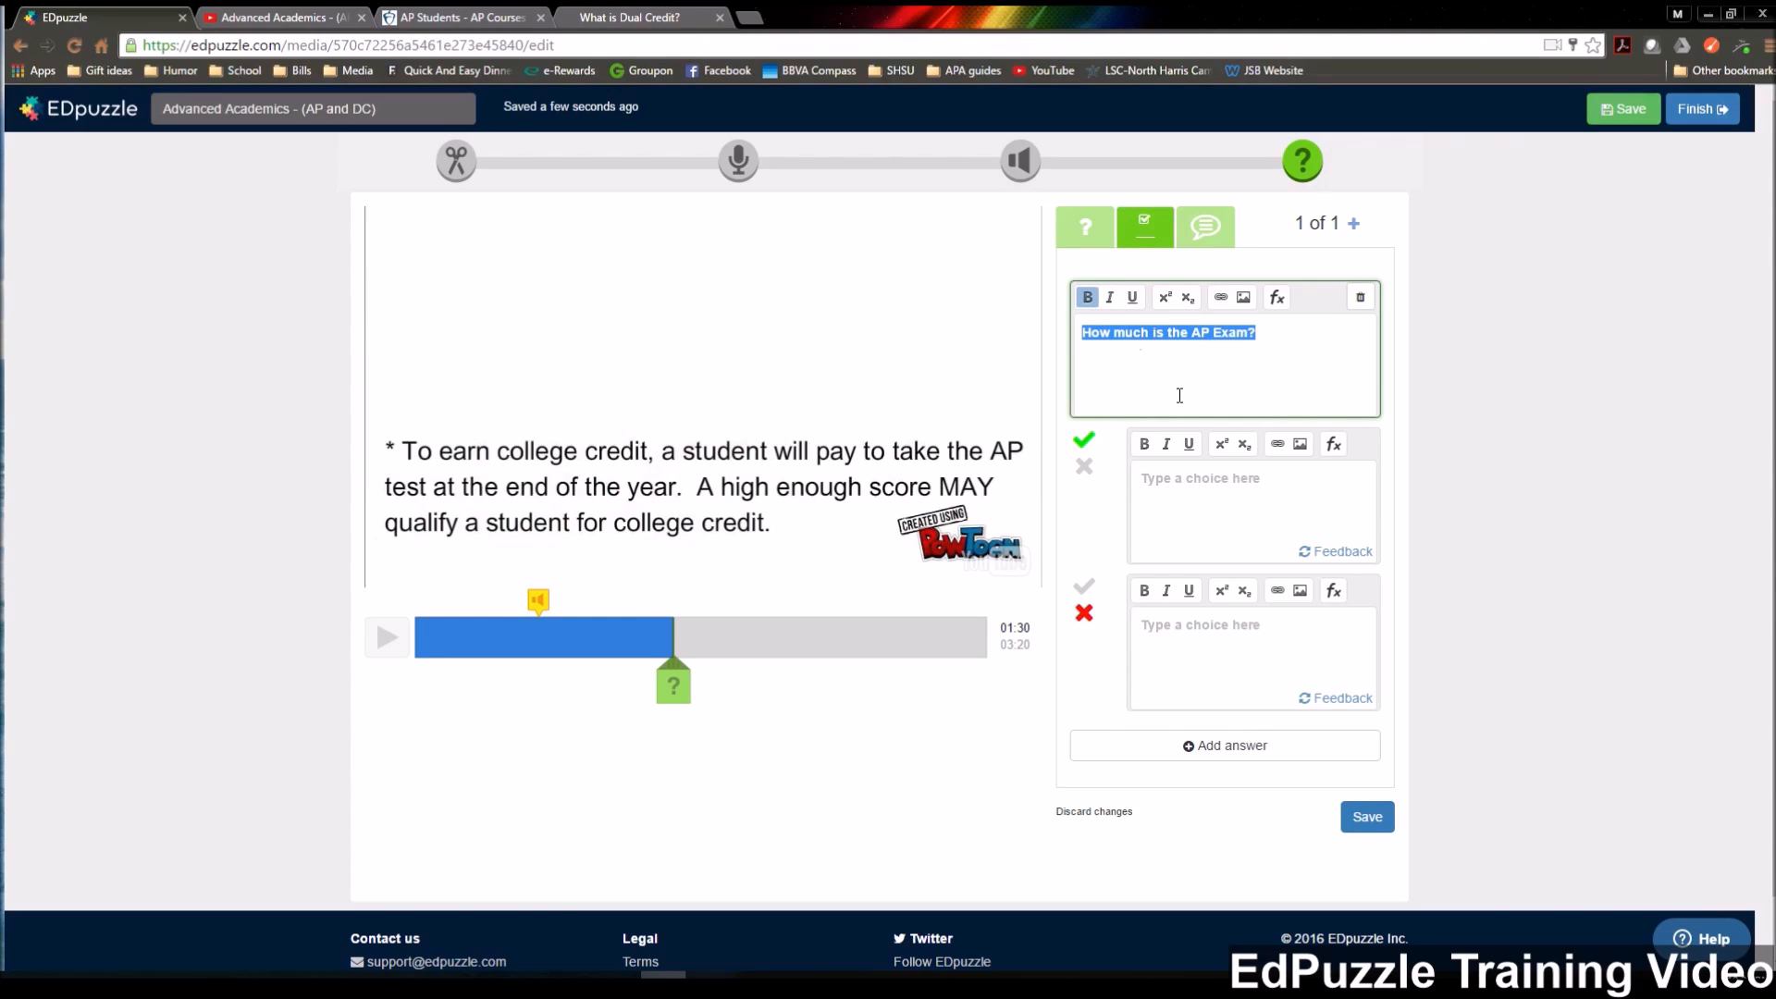
Fill in the answer choices 77.00, 85.00 and 92.00, and mark only 92.00 as correct.
left_click(1209, 495)
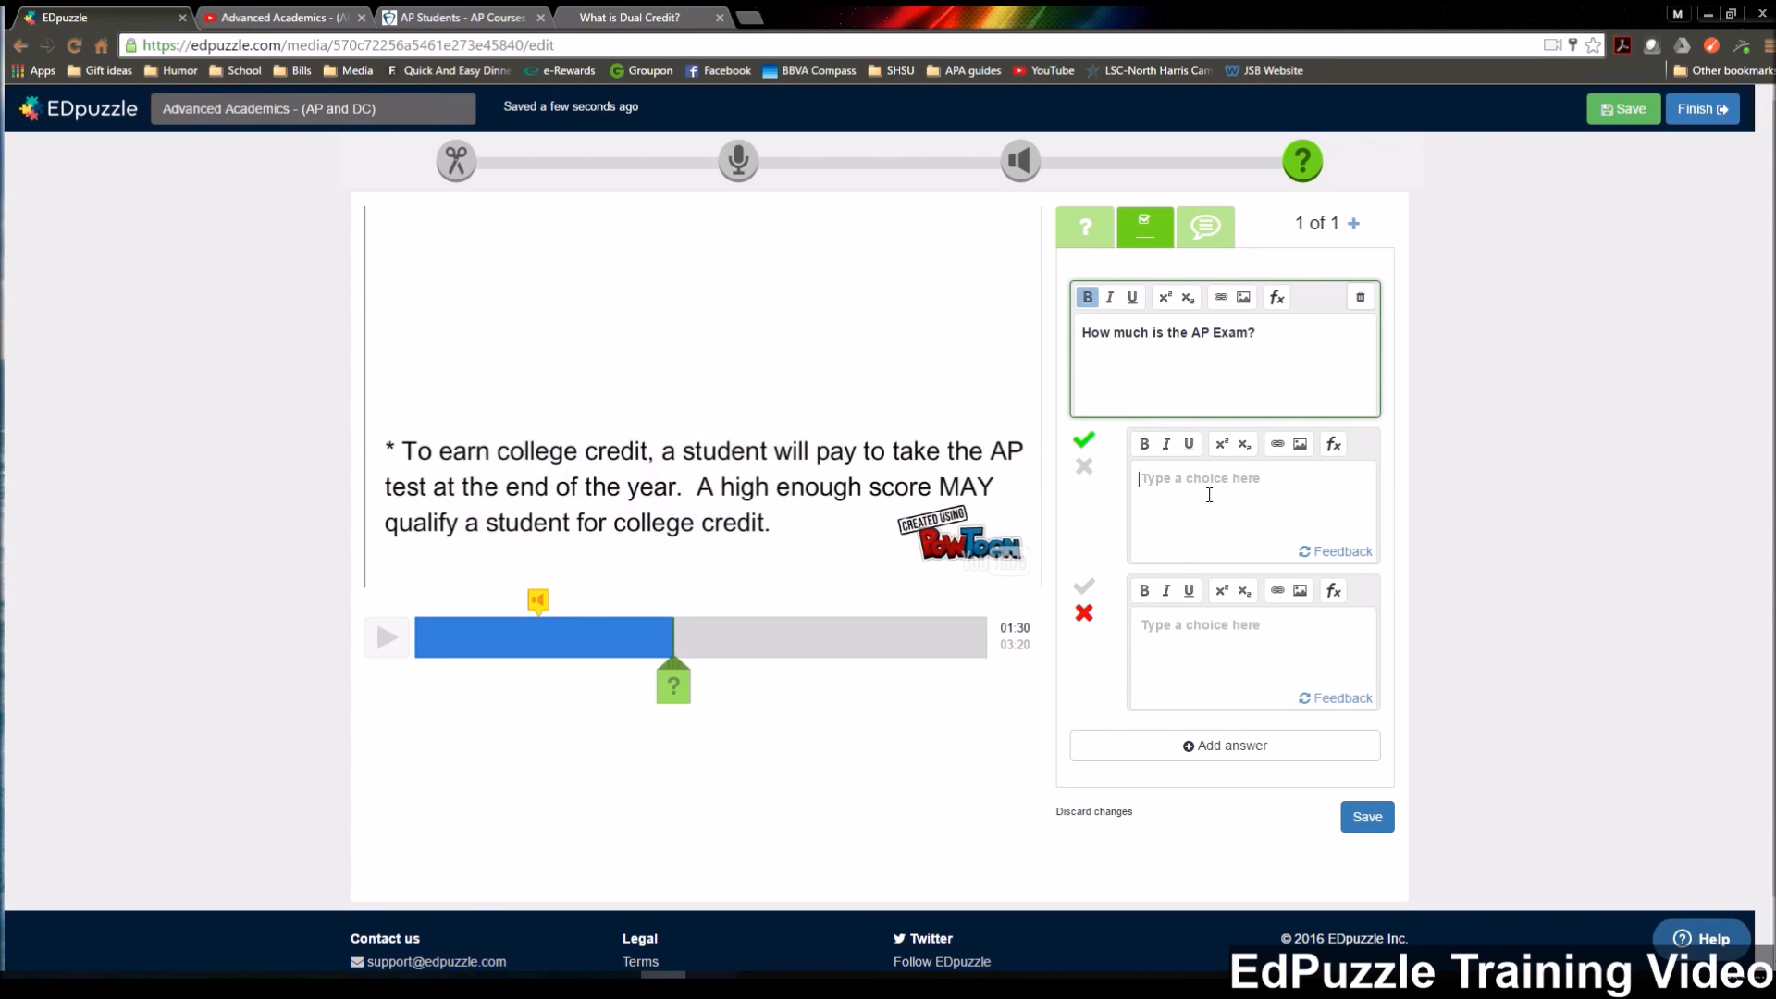
type("77.00")
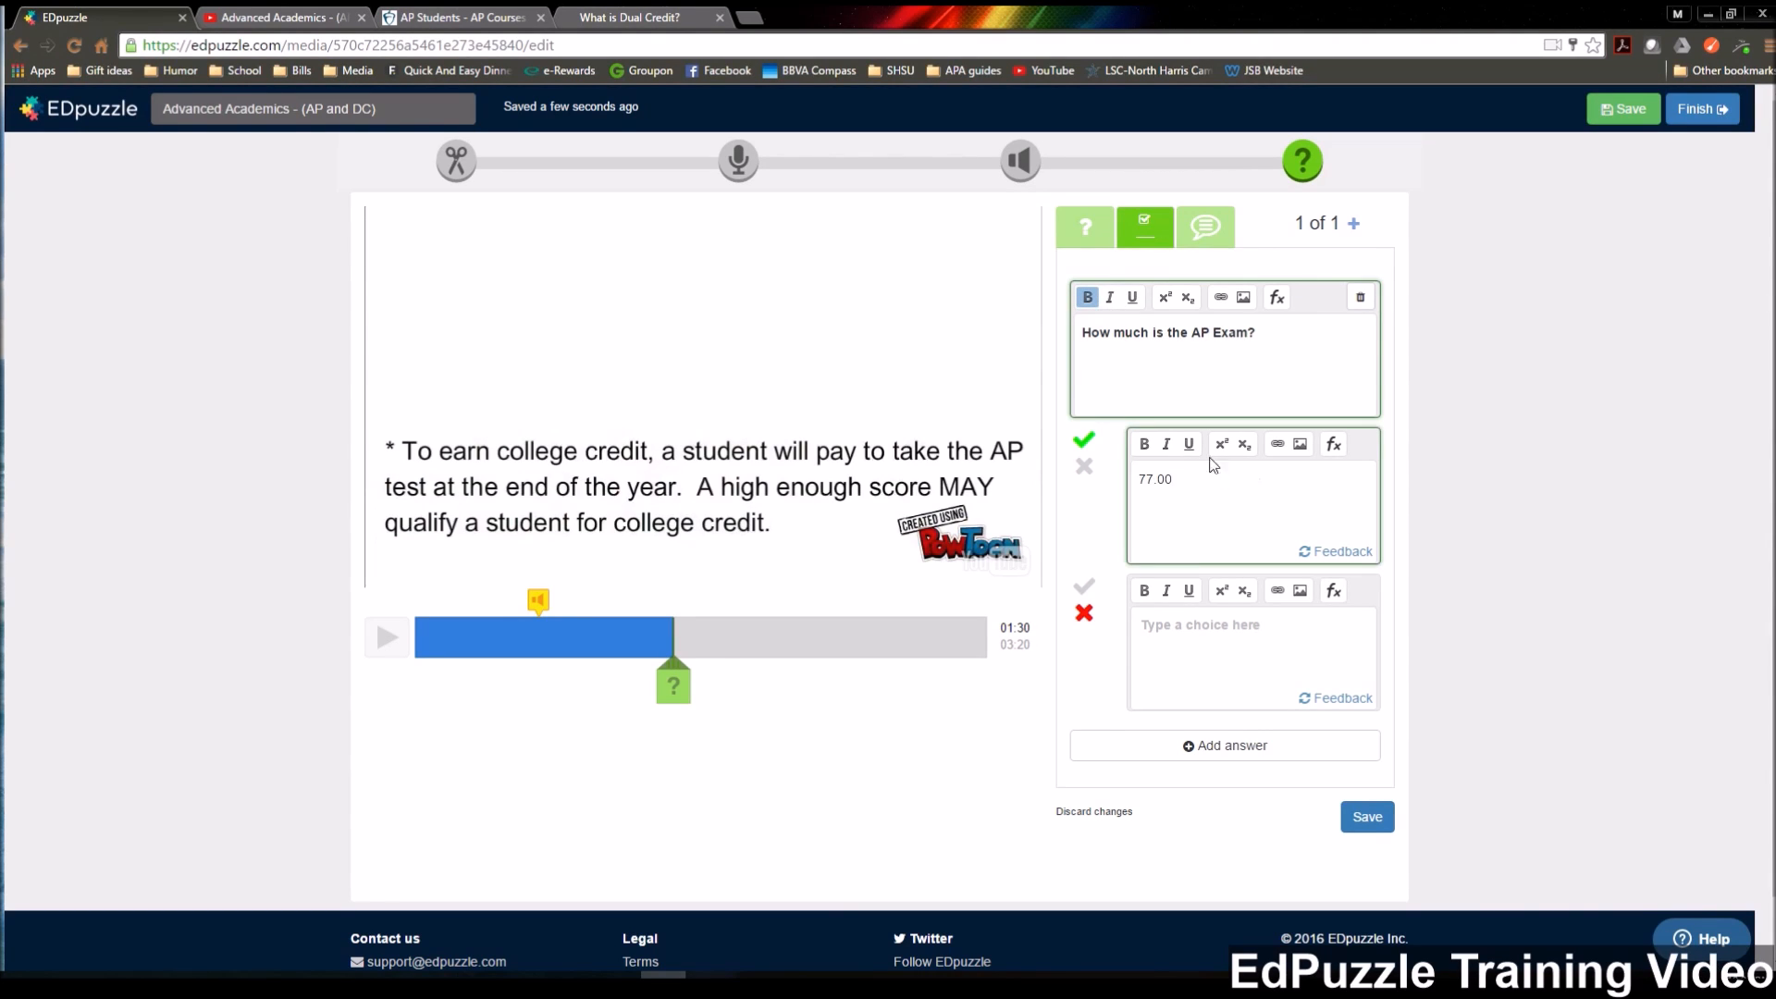
type("85.00")
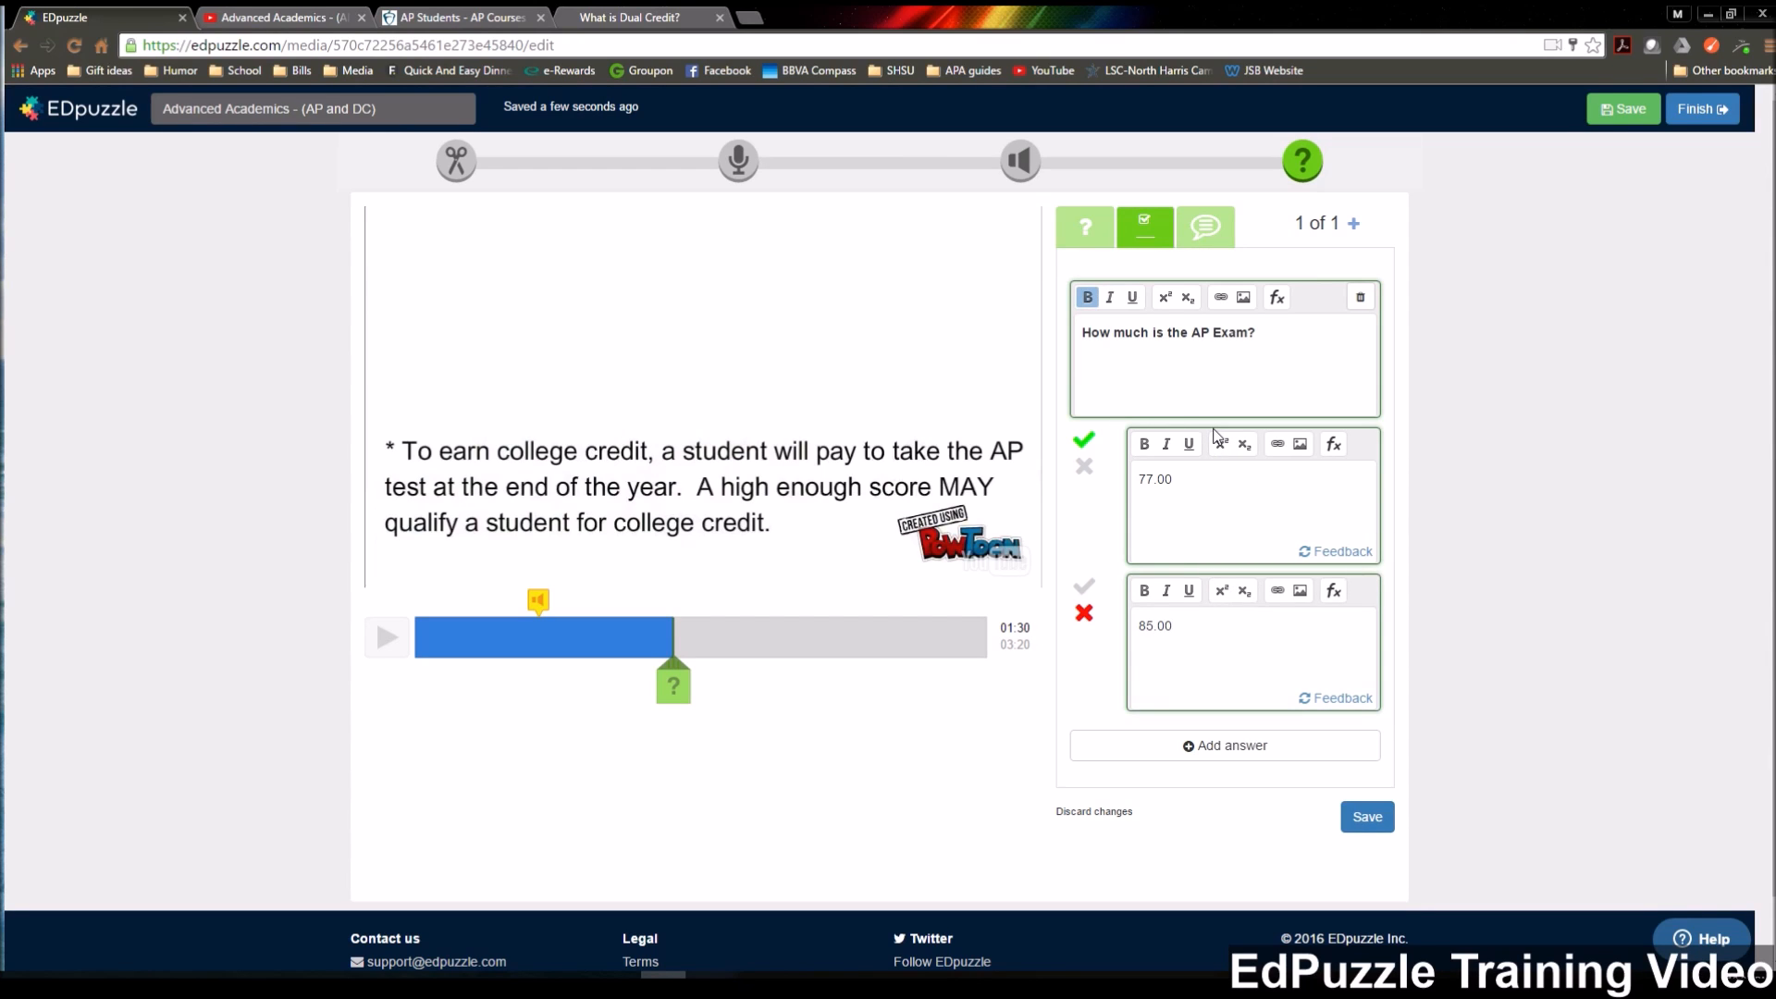
left_click(1234, 746)
type("92.00")
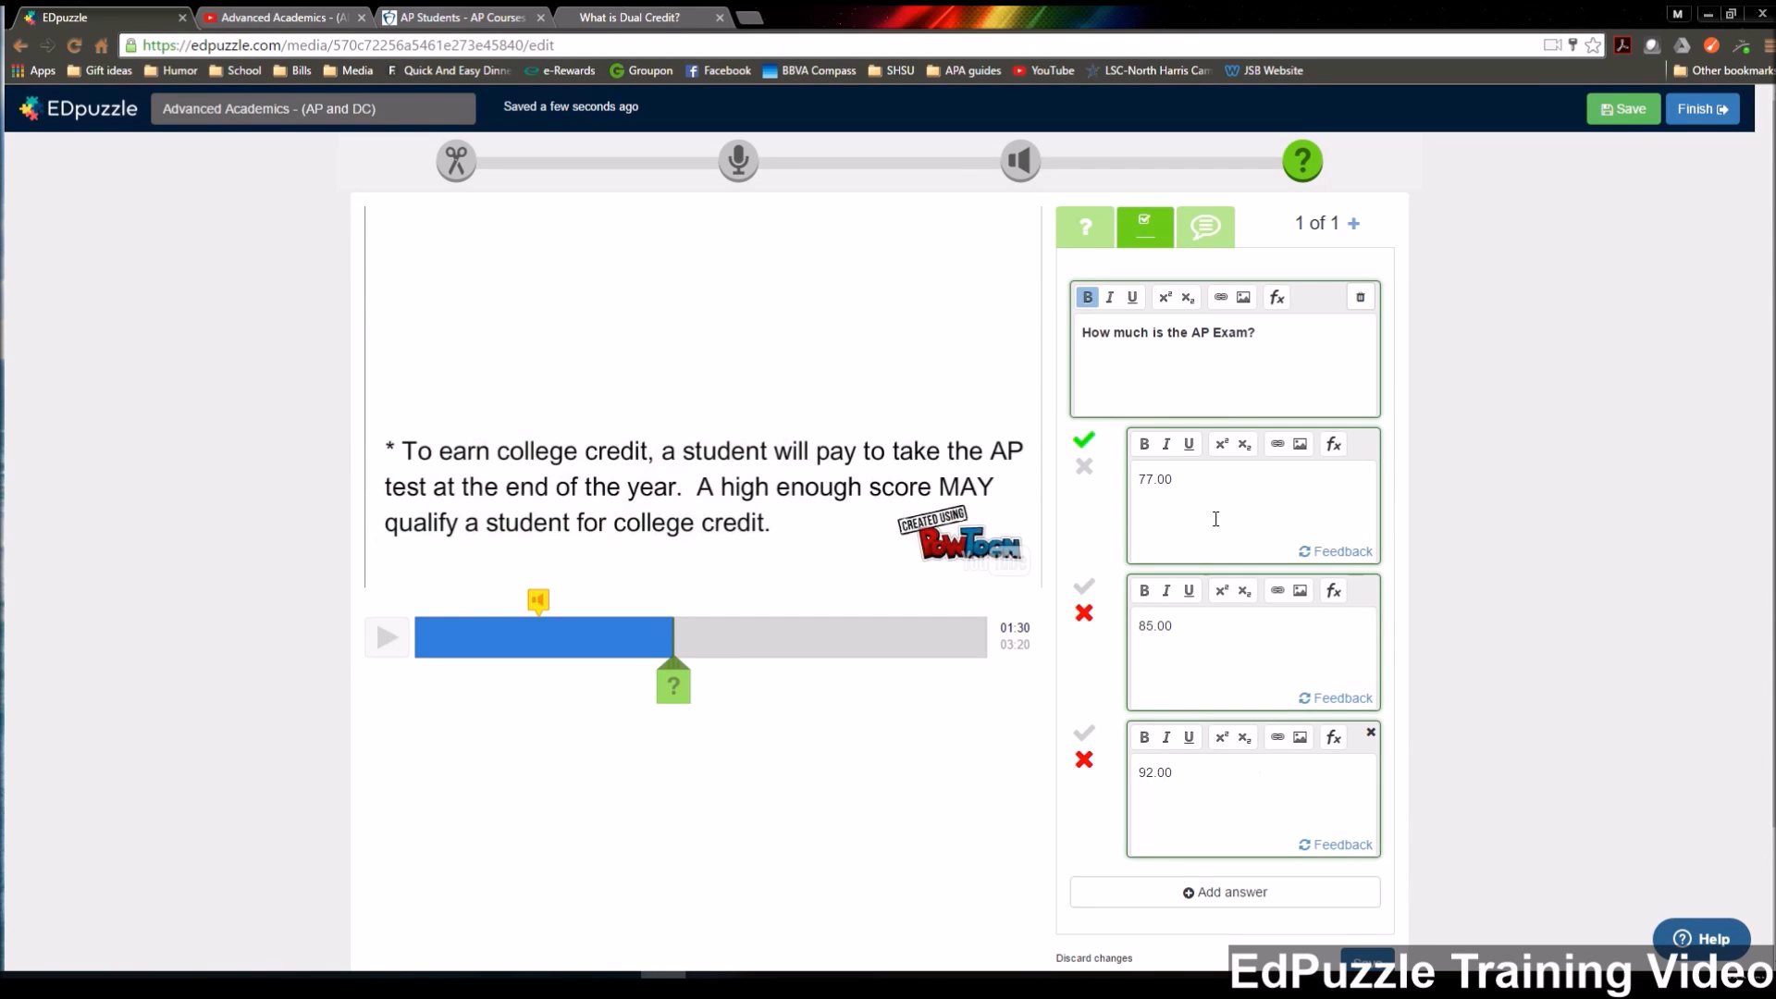
left_click(1082, 734)
left_click(1084, 466)
Add the feedback "College Board determines the fees and they are subject to change." to the 92.00 answer and save the question.
scroll(1479, 717, "down", 3)
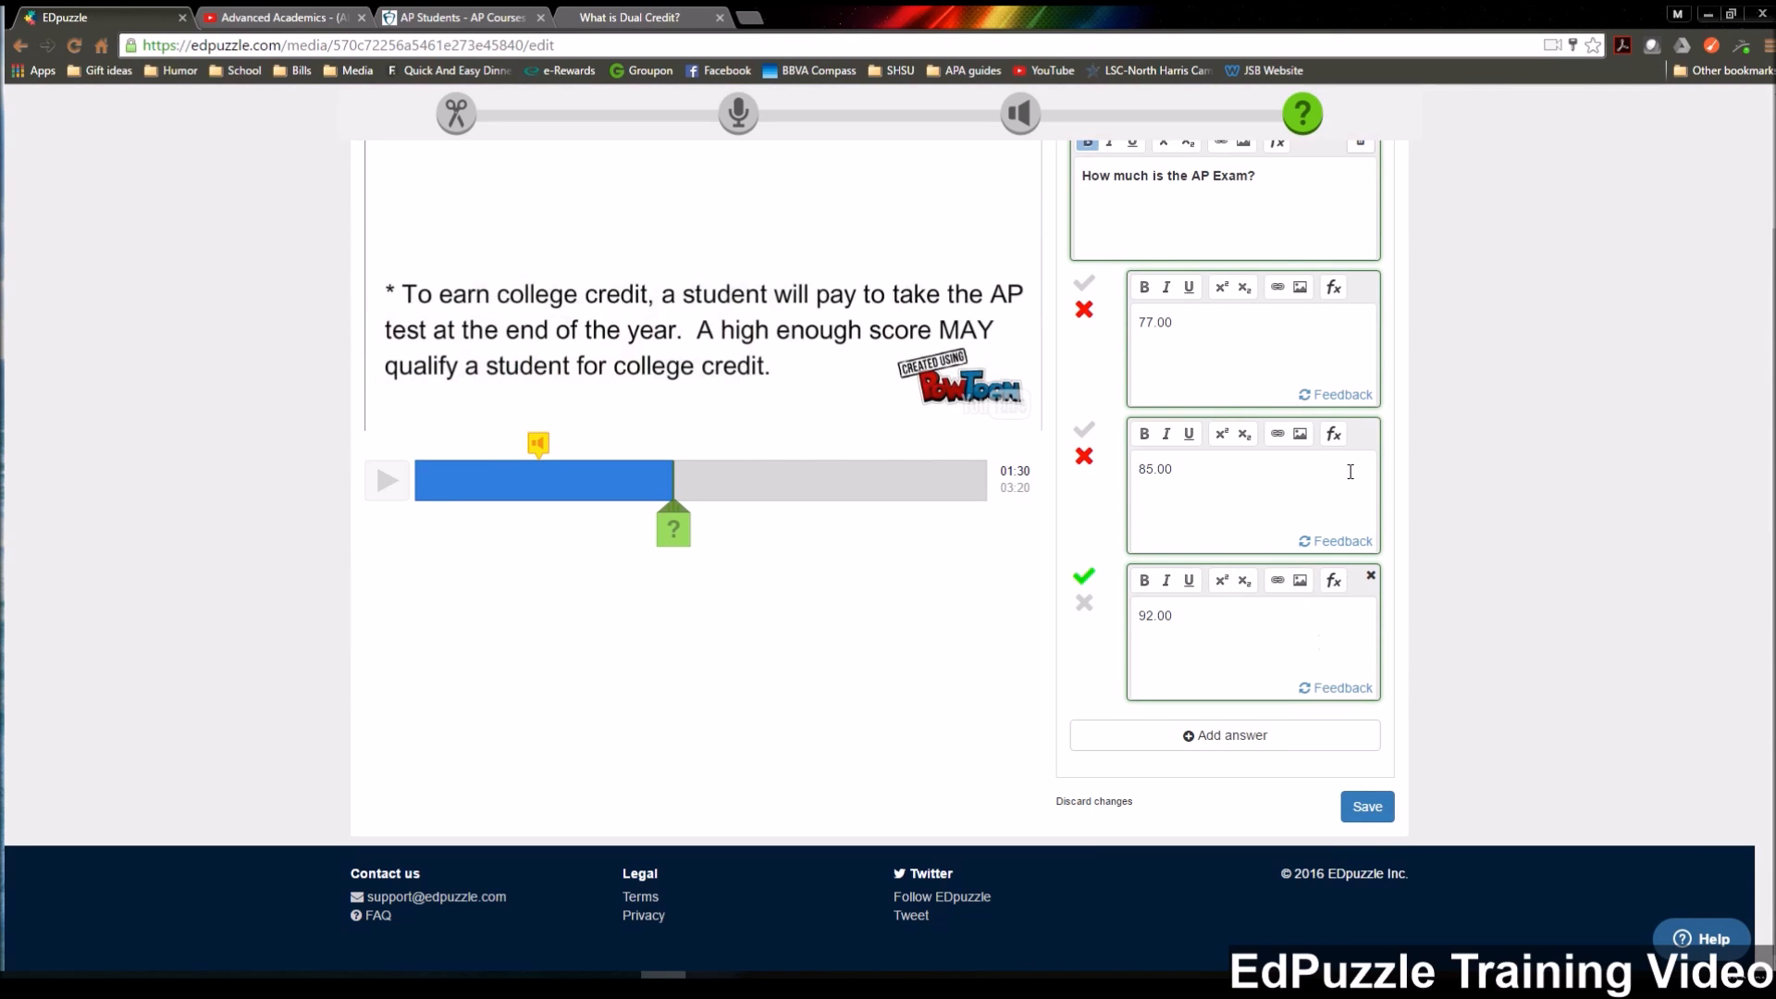
left_click(1352, 689)
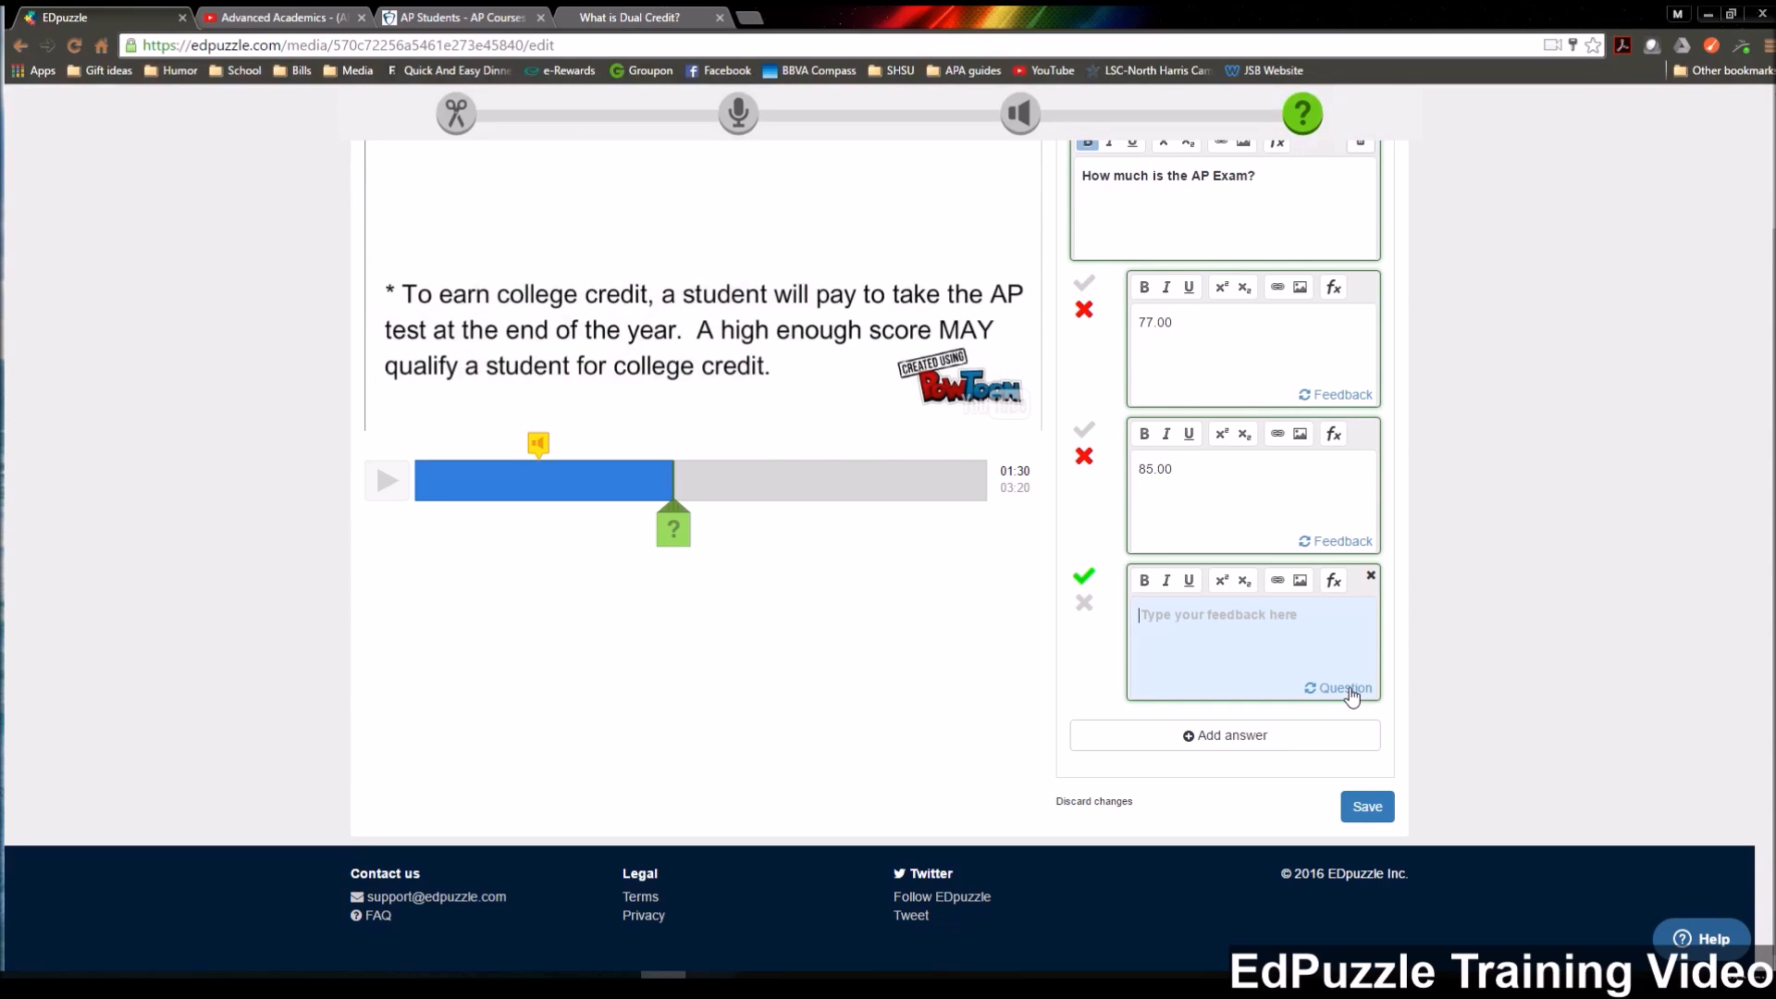
left_click(1230, 651)
type("Board determines ")
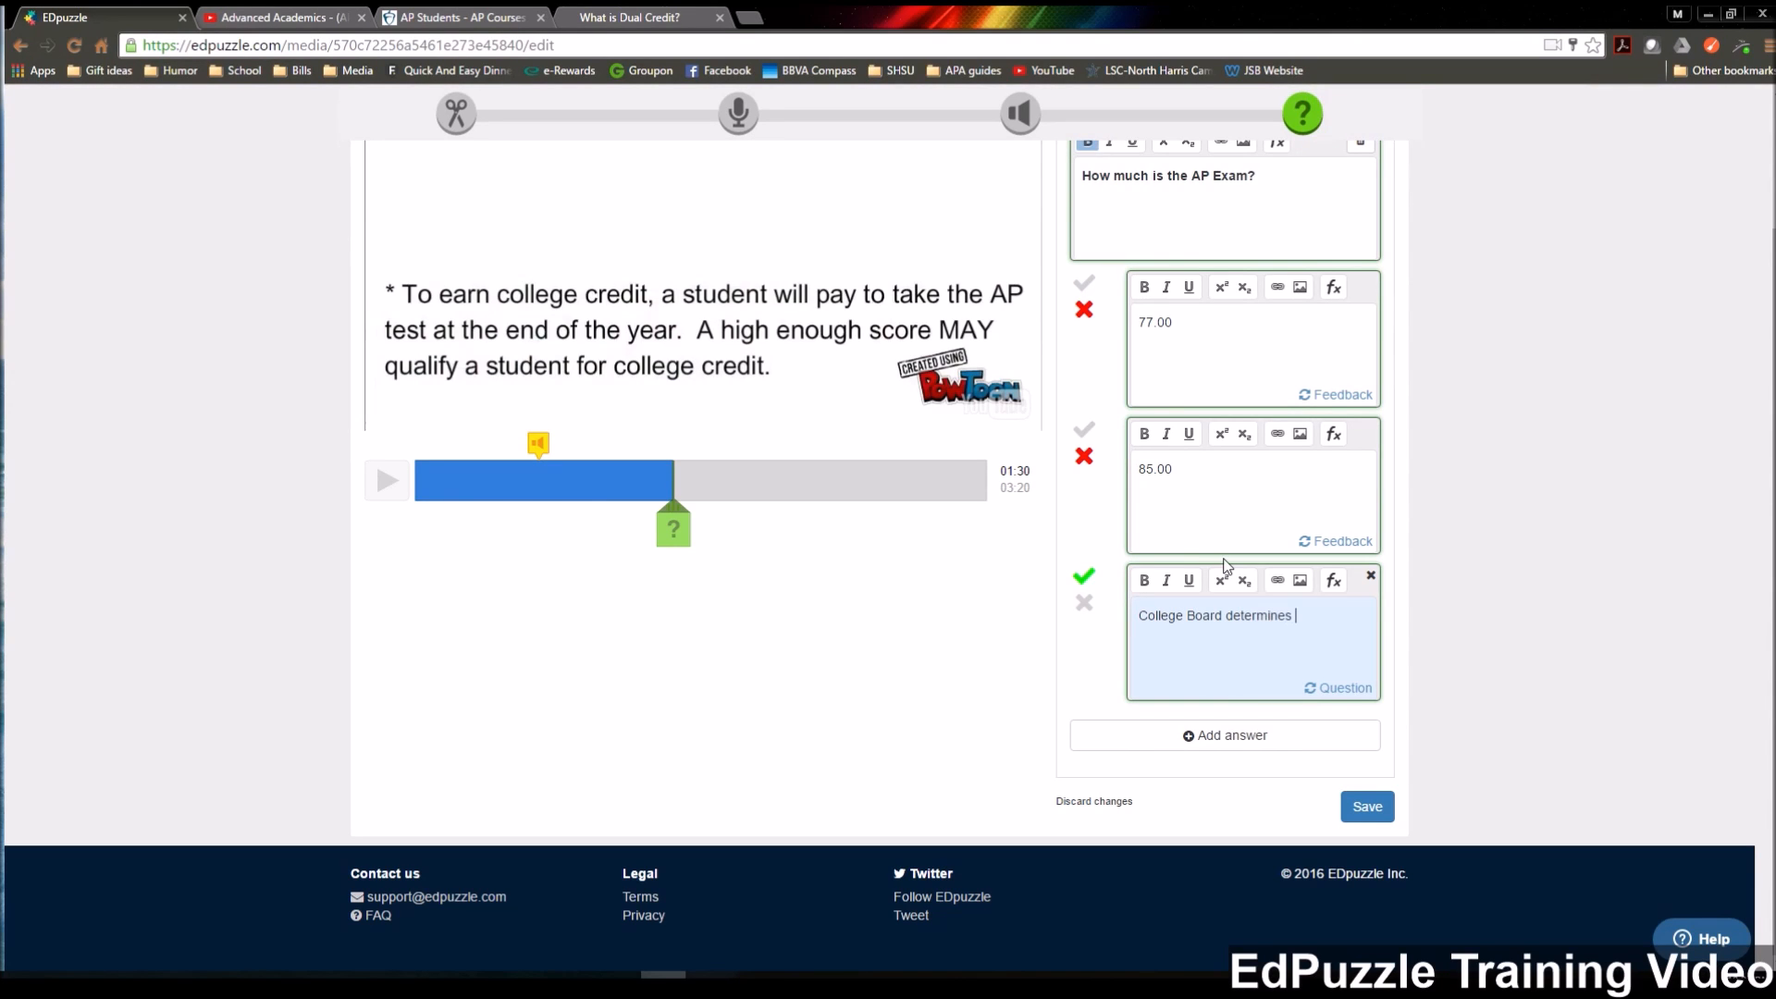
type("the fees and they are subject to change.")
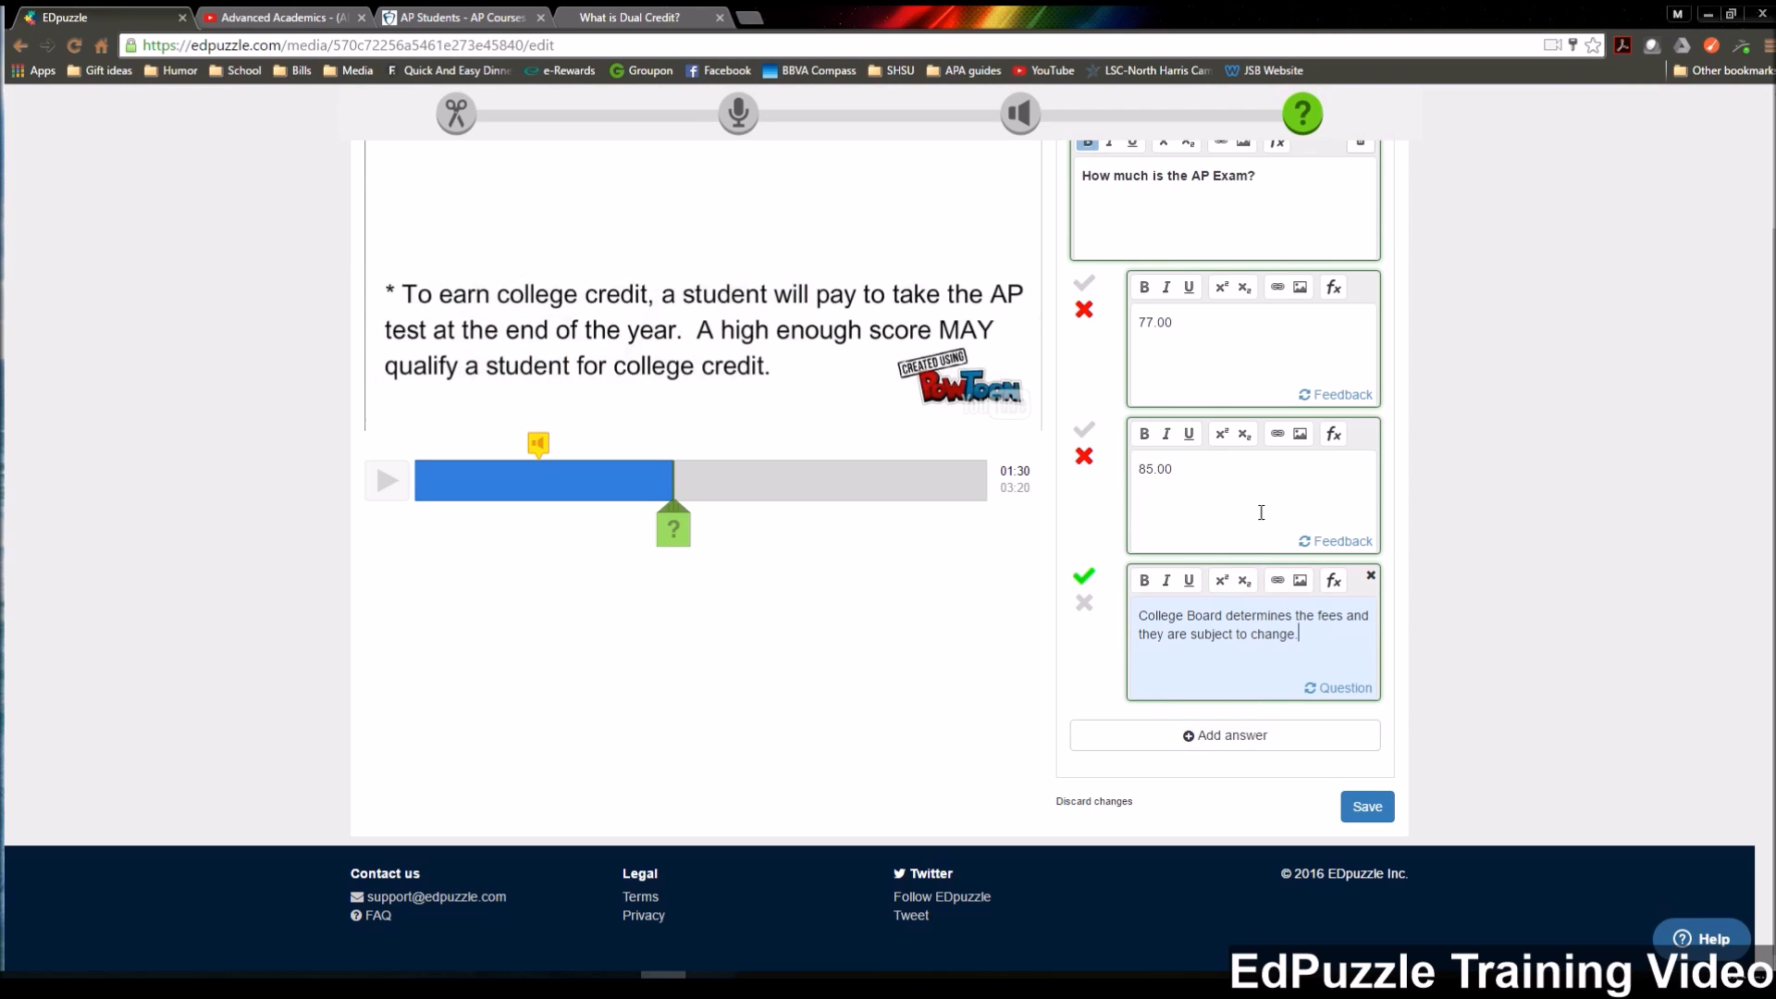
scroll(1451, 335, "up", 1)
scroll(1398, 512, "down", 1)
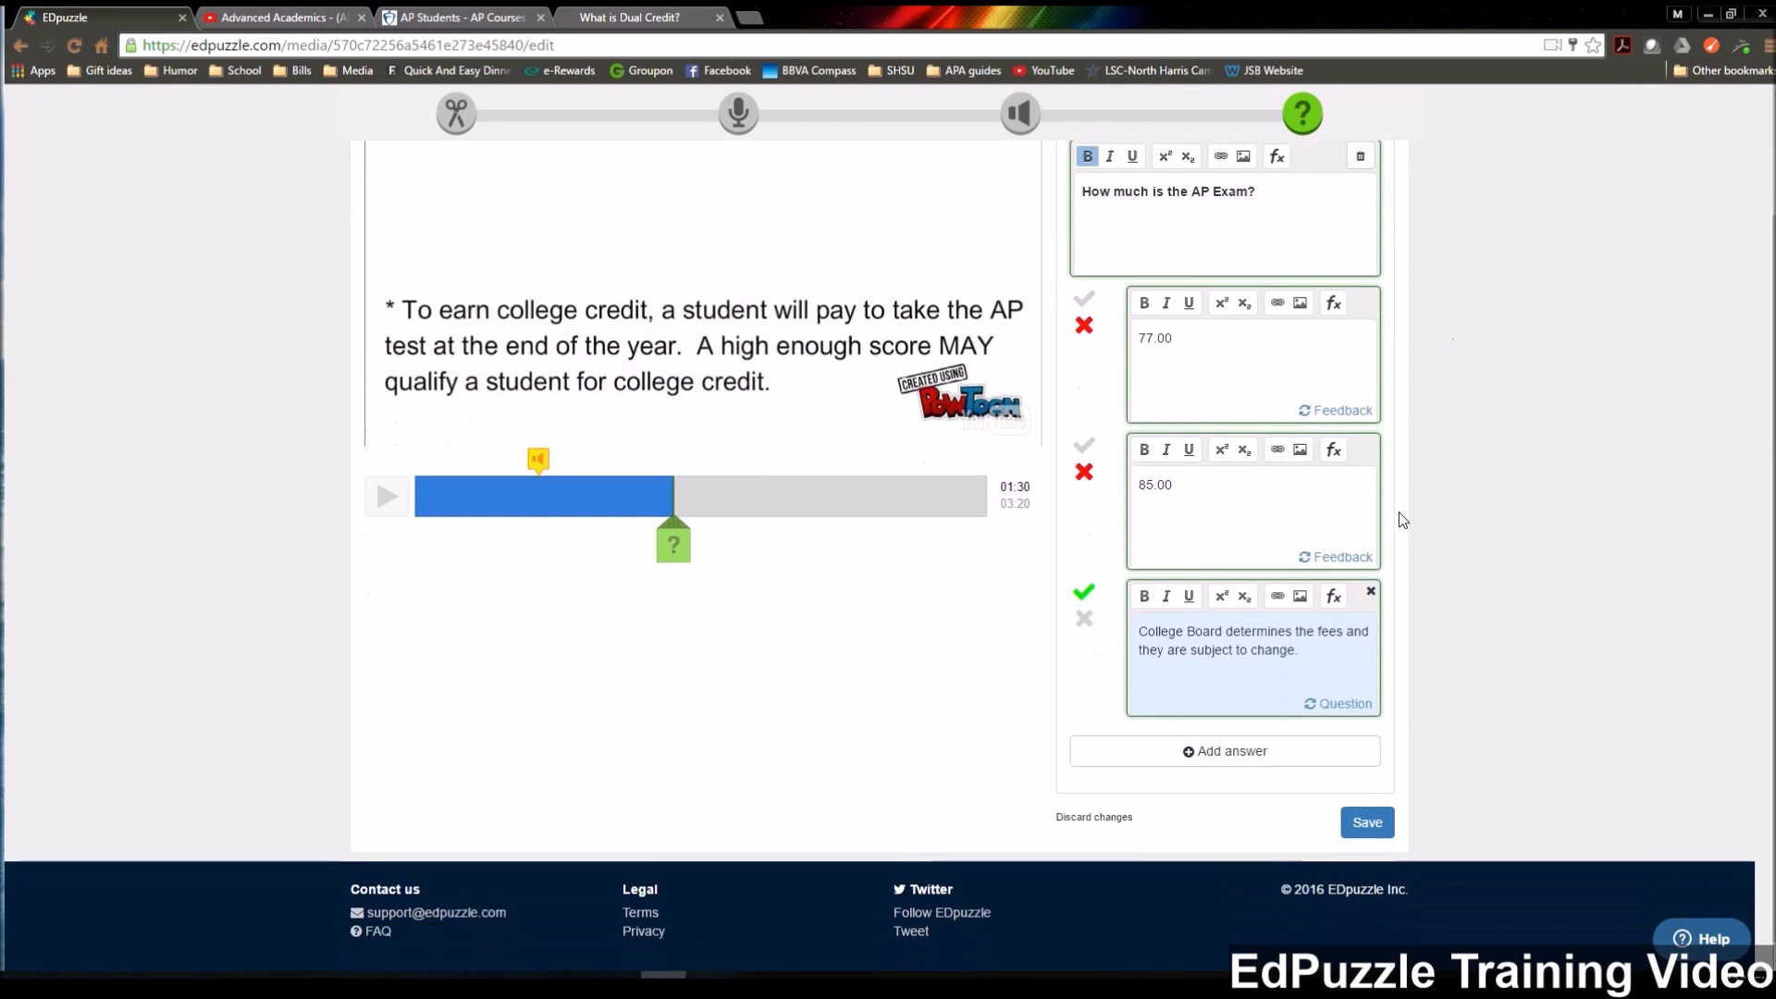
left_click(1368, 806)
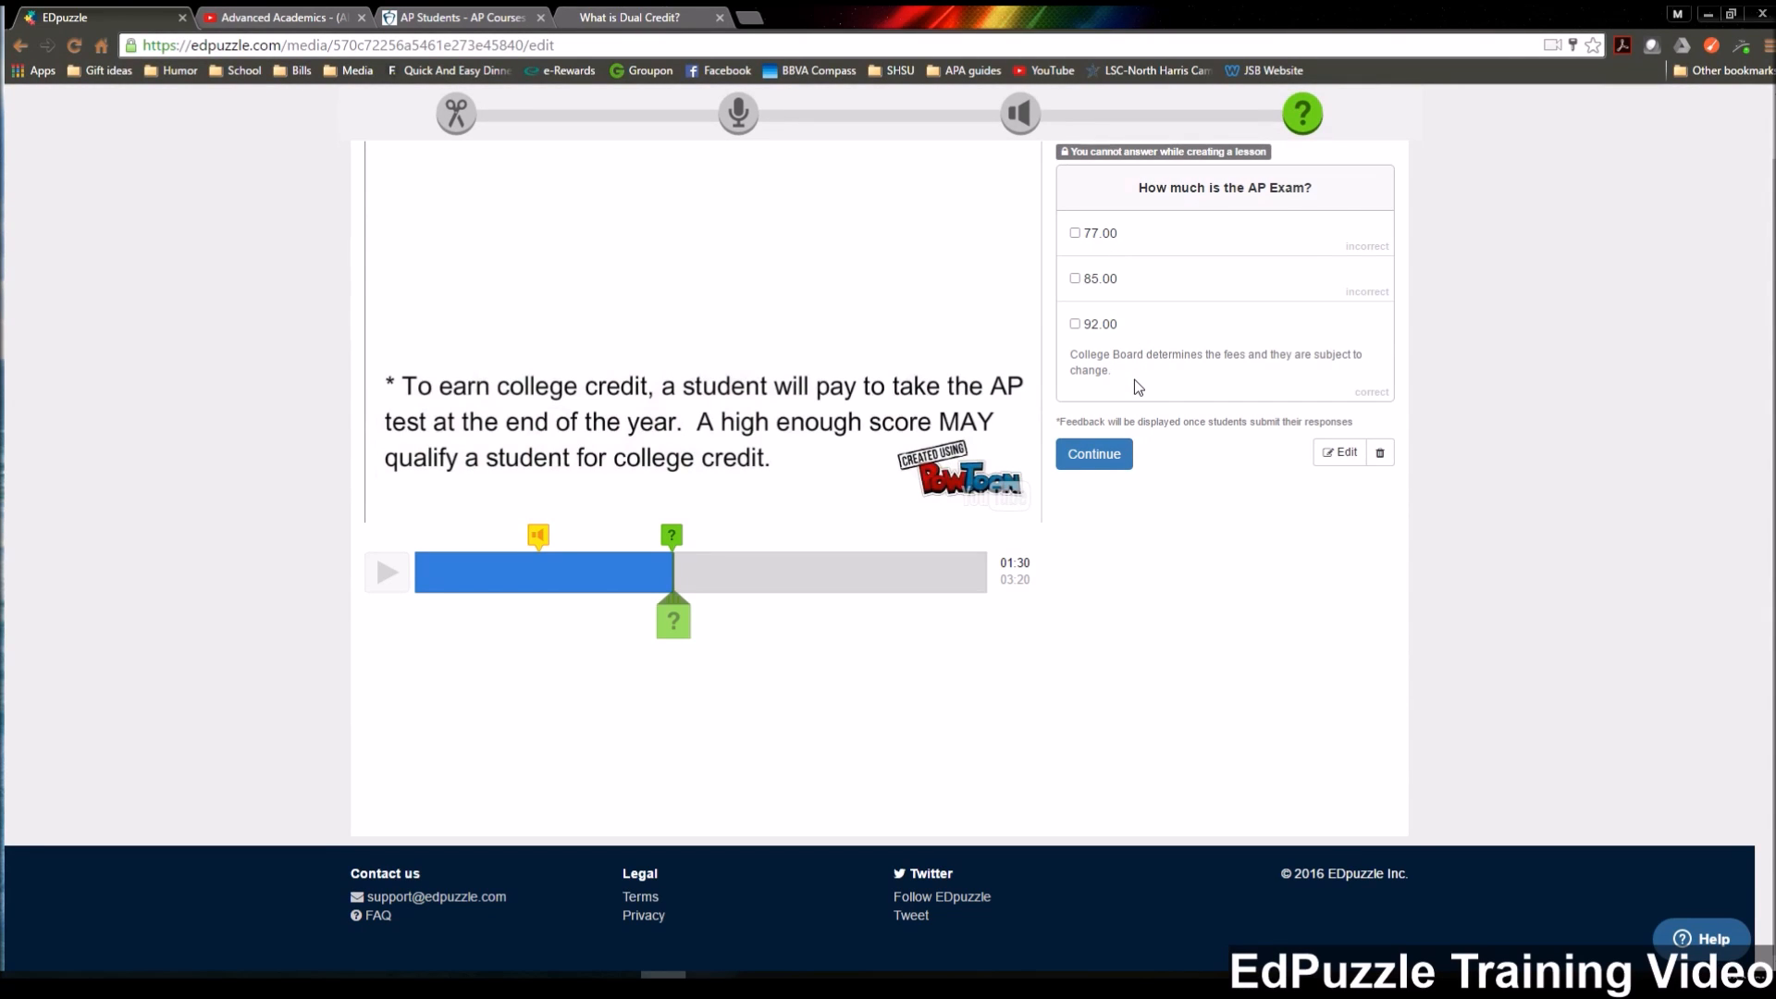
Continue past the saved question, switch to audio notes and stop the video at 02:41, on the completed Dual Credit GPA point.
left_click(1095, 464)
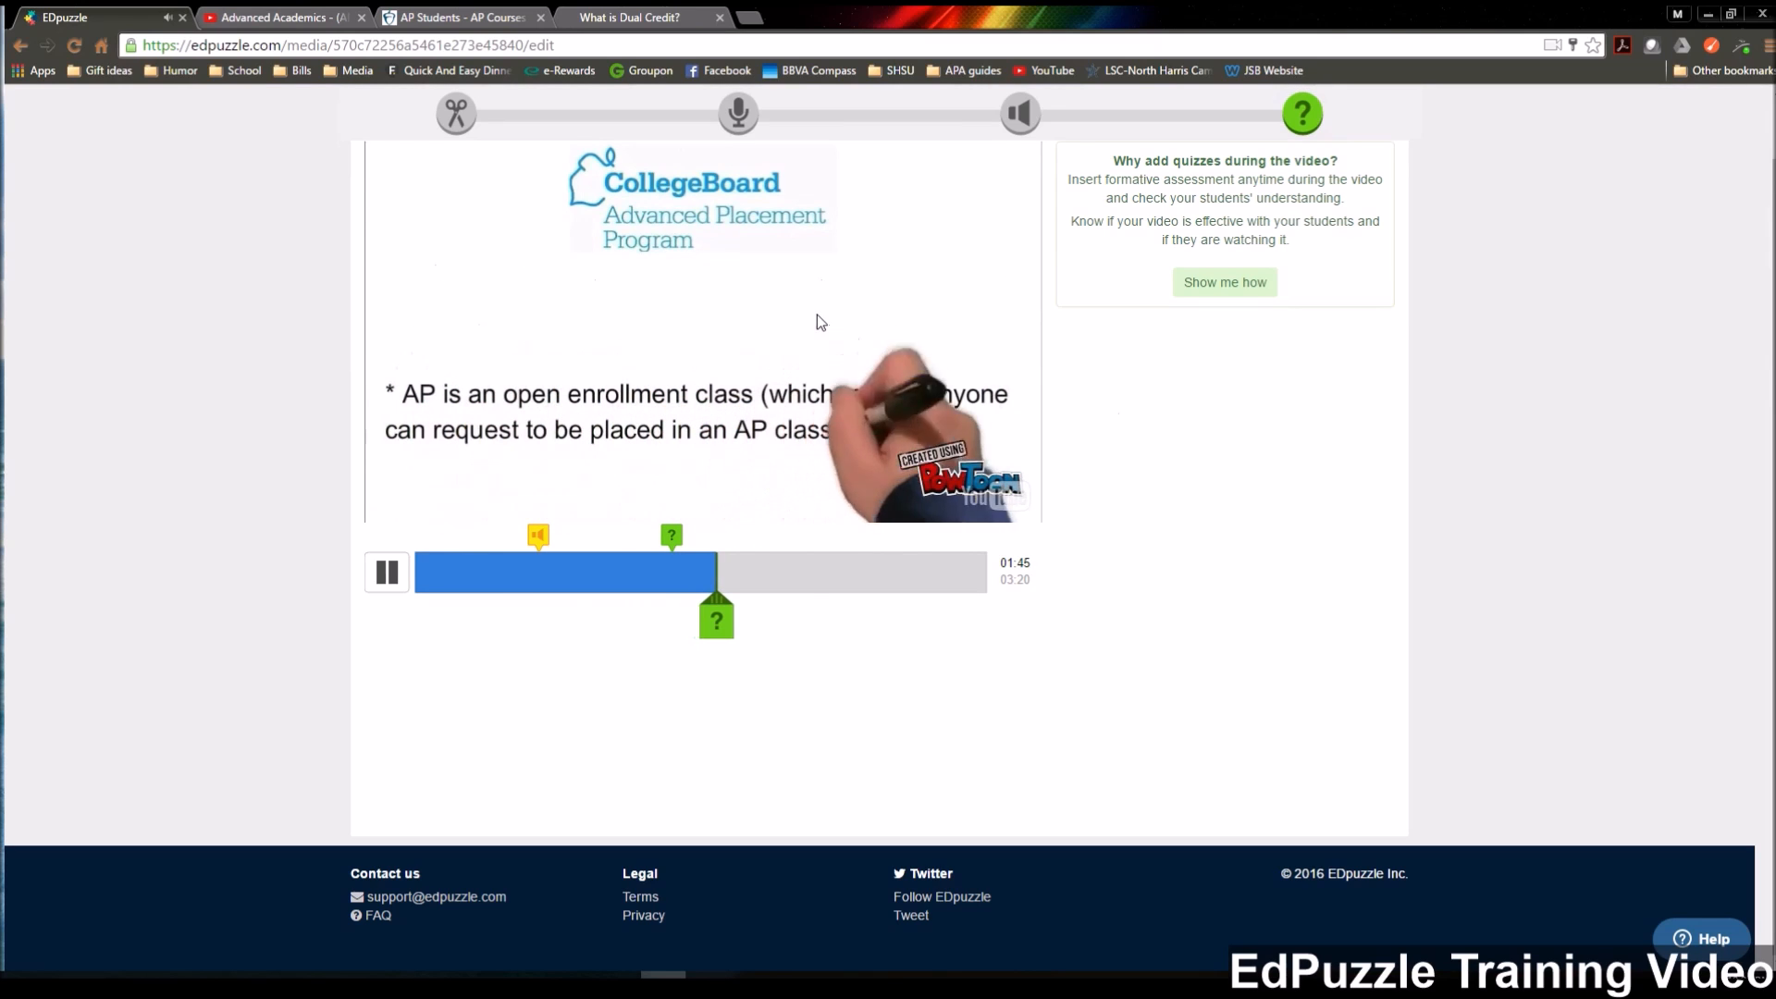
left_click(1017, 124)
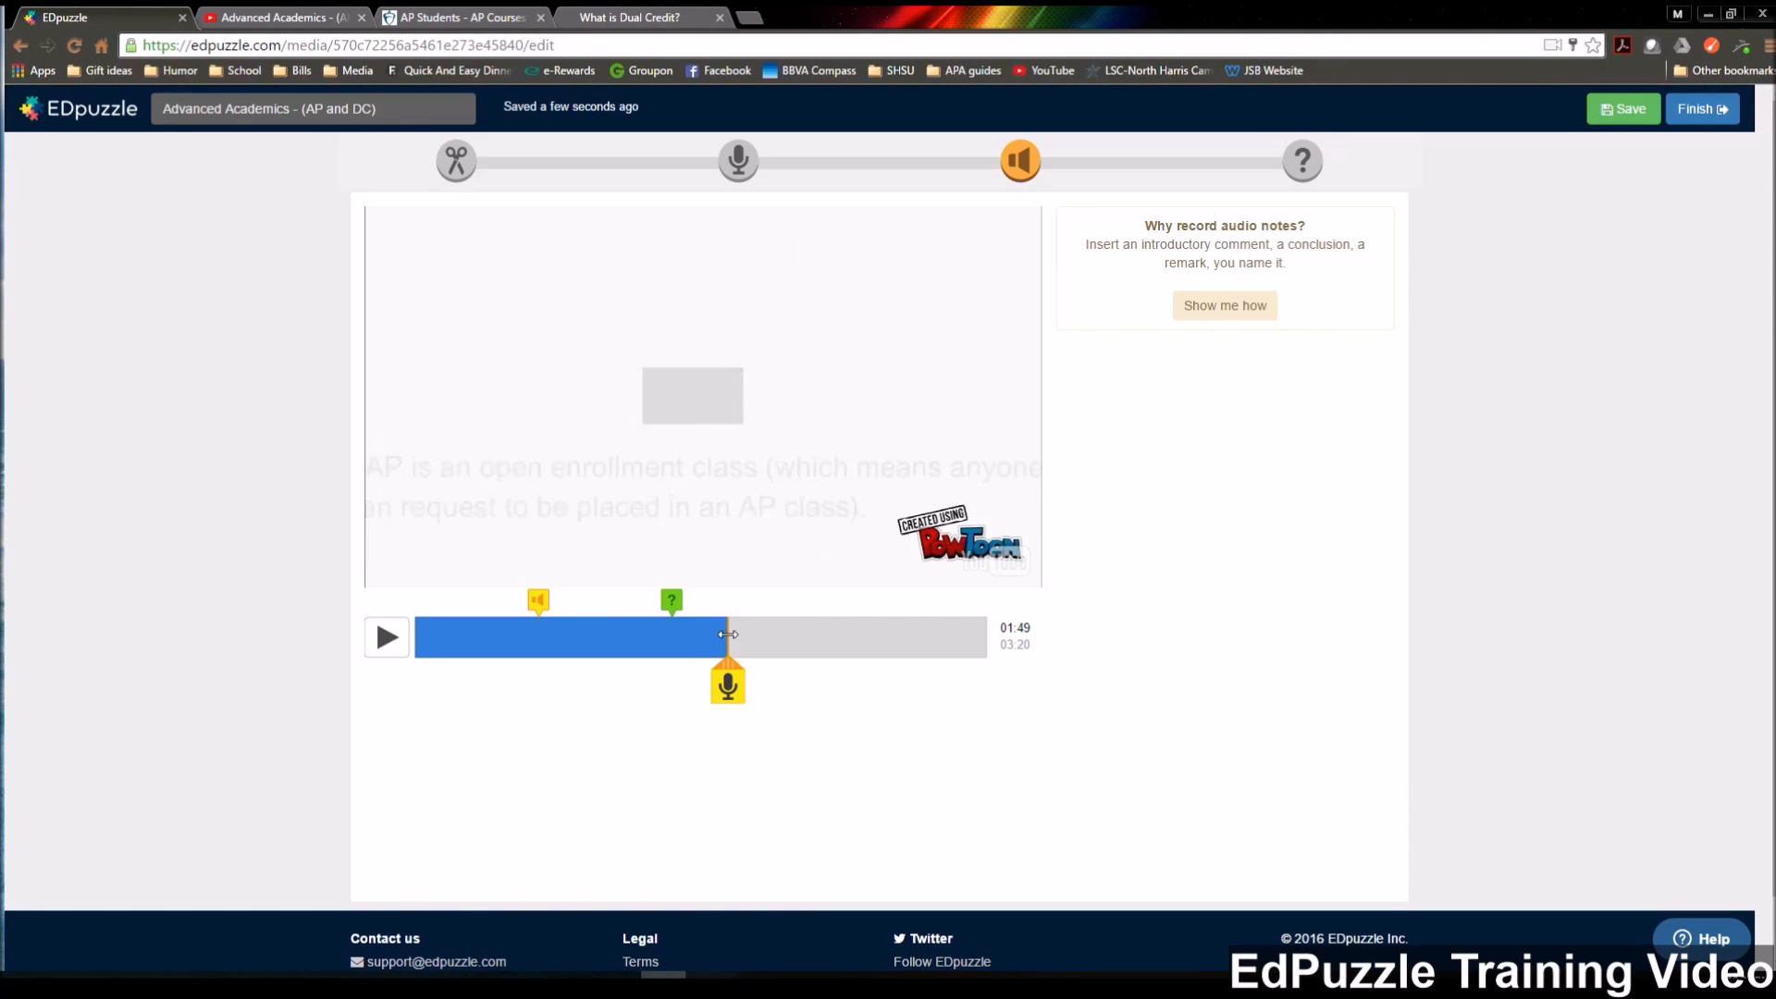
left_click_drag(728, 639, 862, 645)
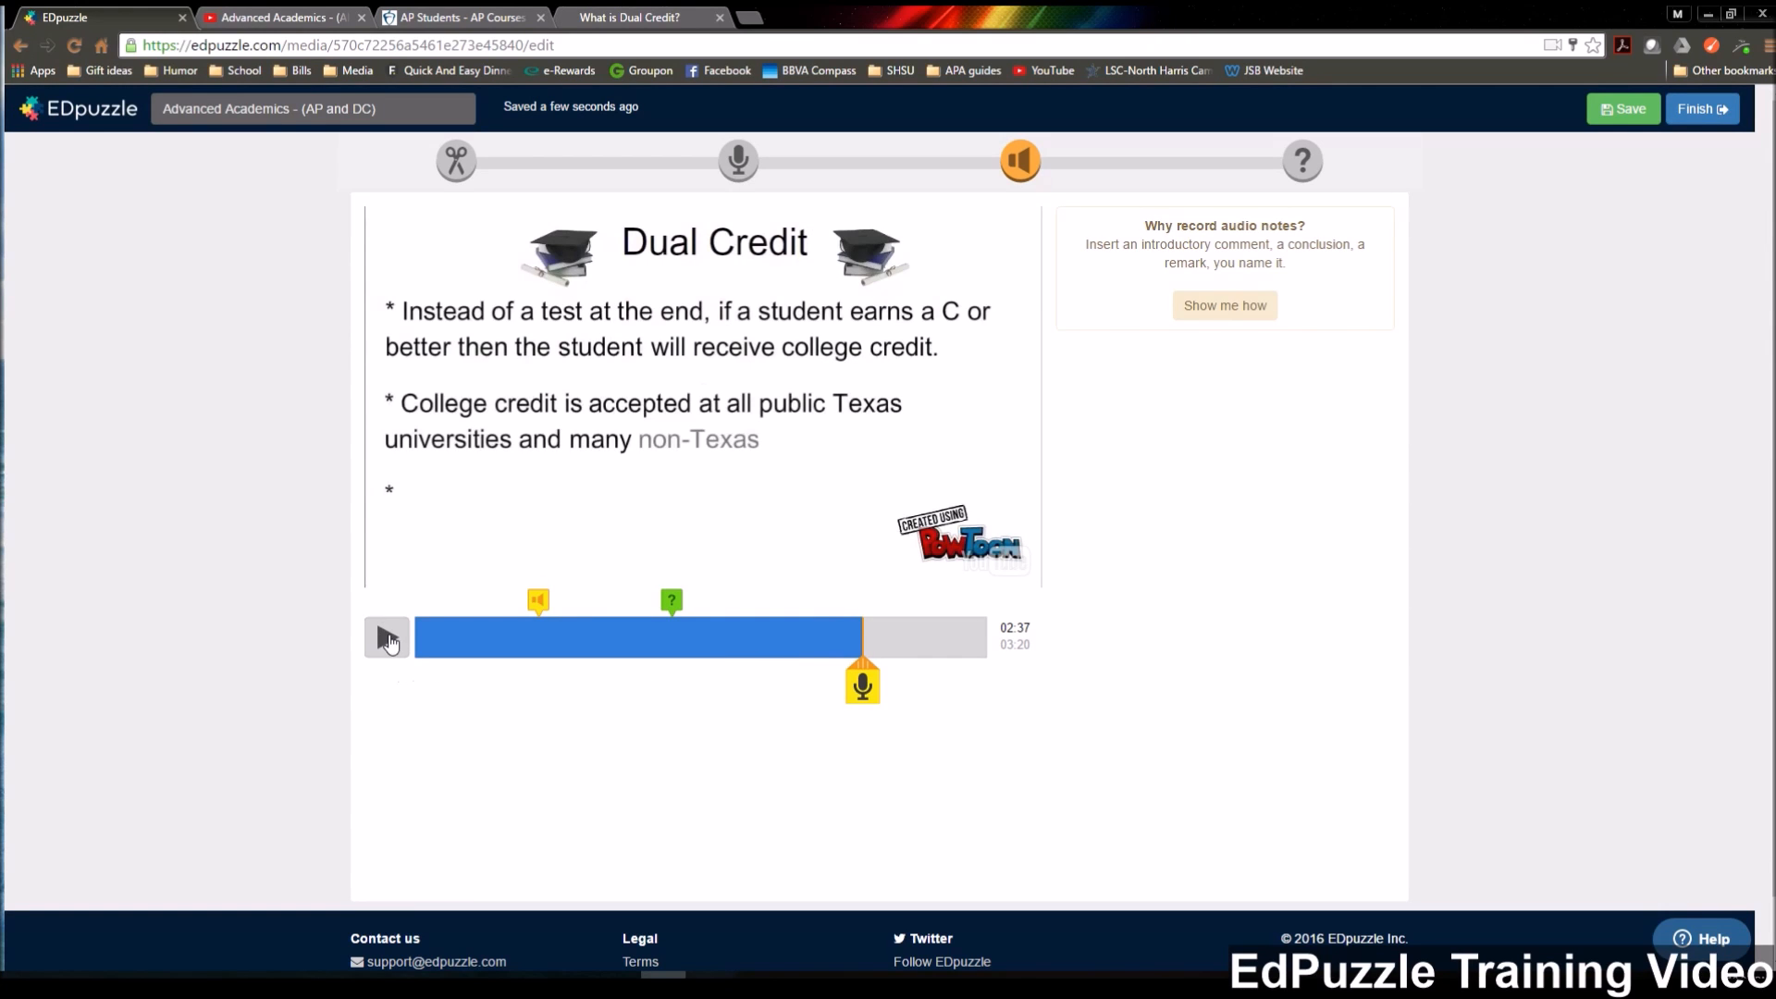
left_click(388, 639)
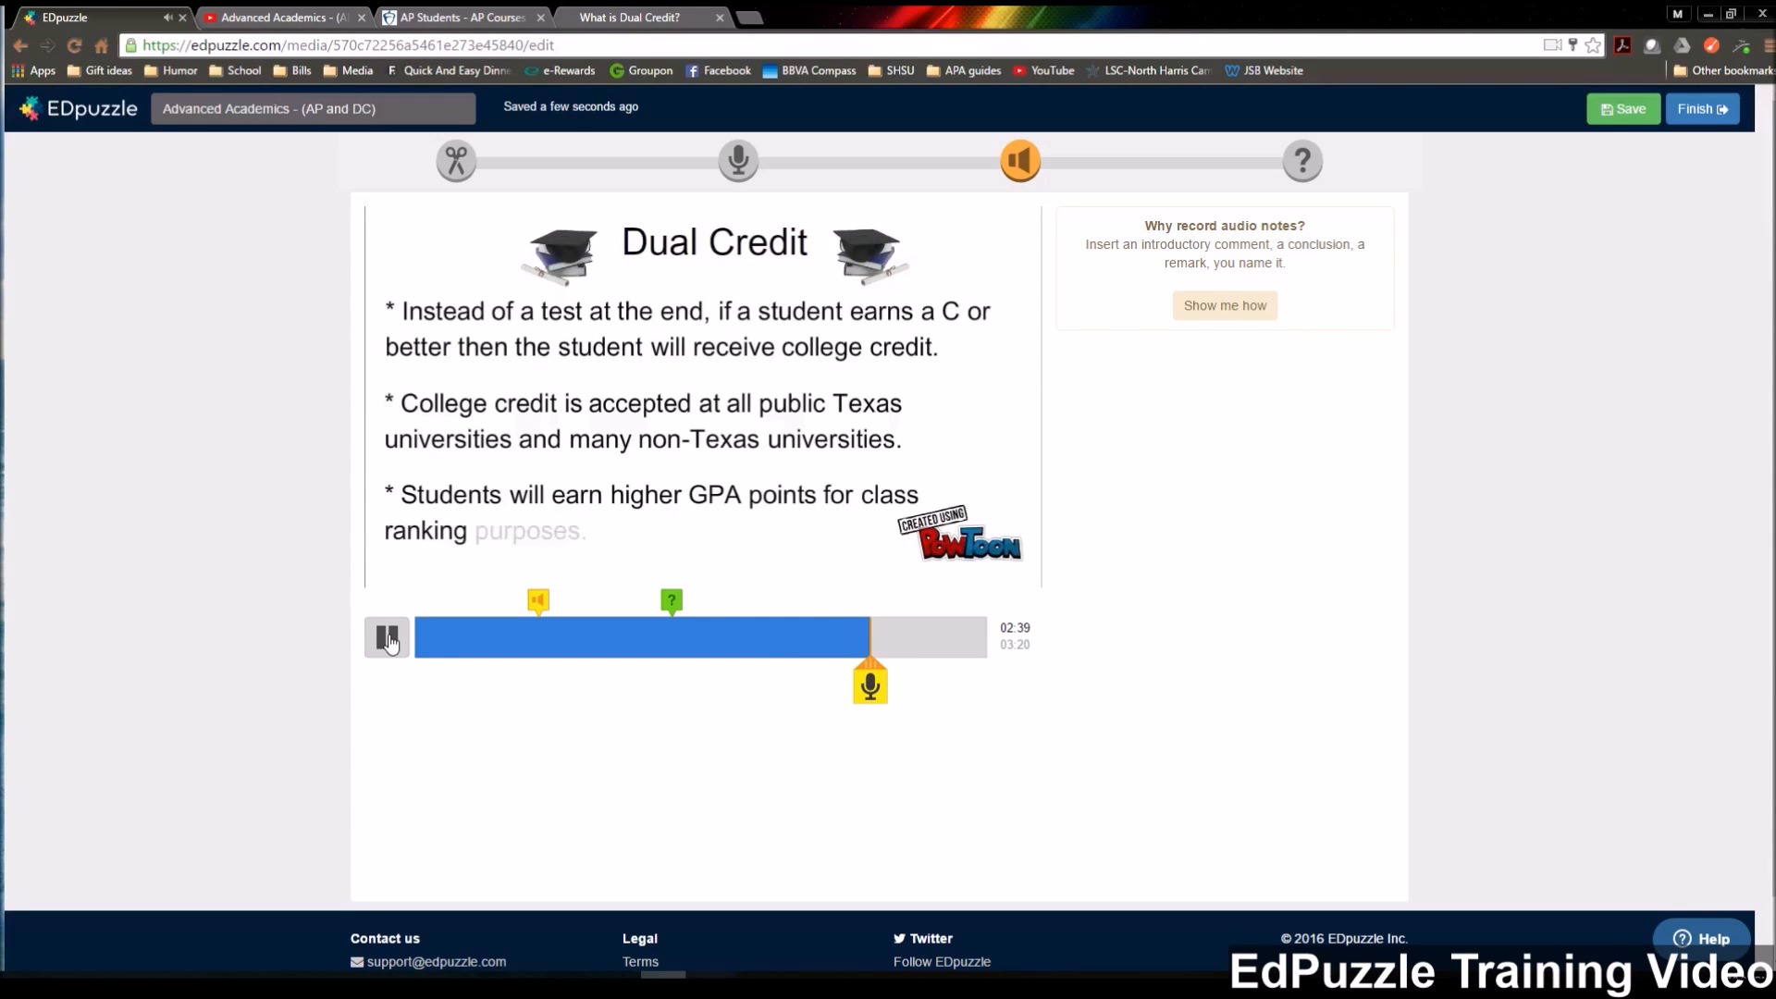
left_click(388, 639)
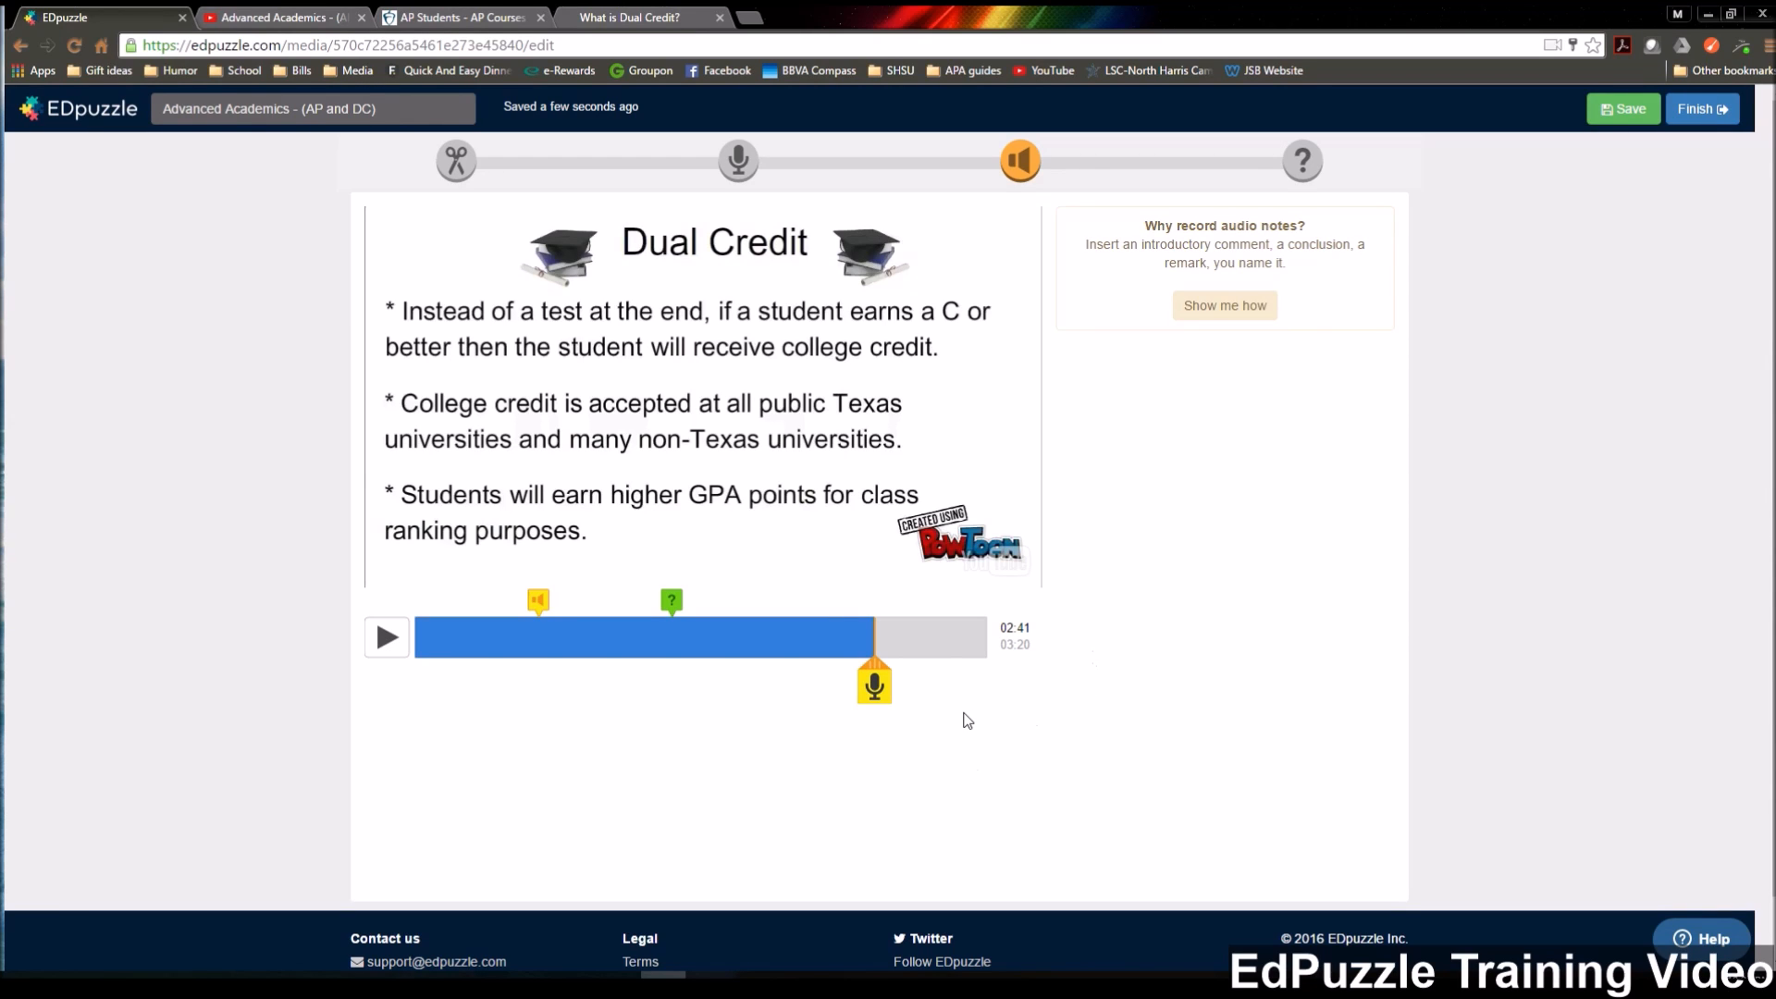
Record an audio note at 02:41 on the Dual Credit slide and play it back.
left_click(874, 686)
left_click(874, 687)
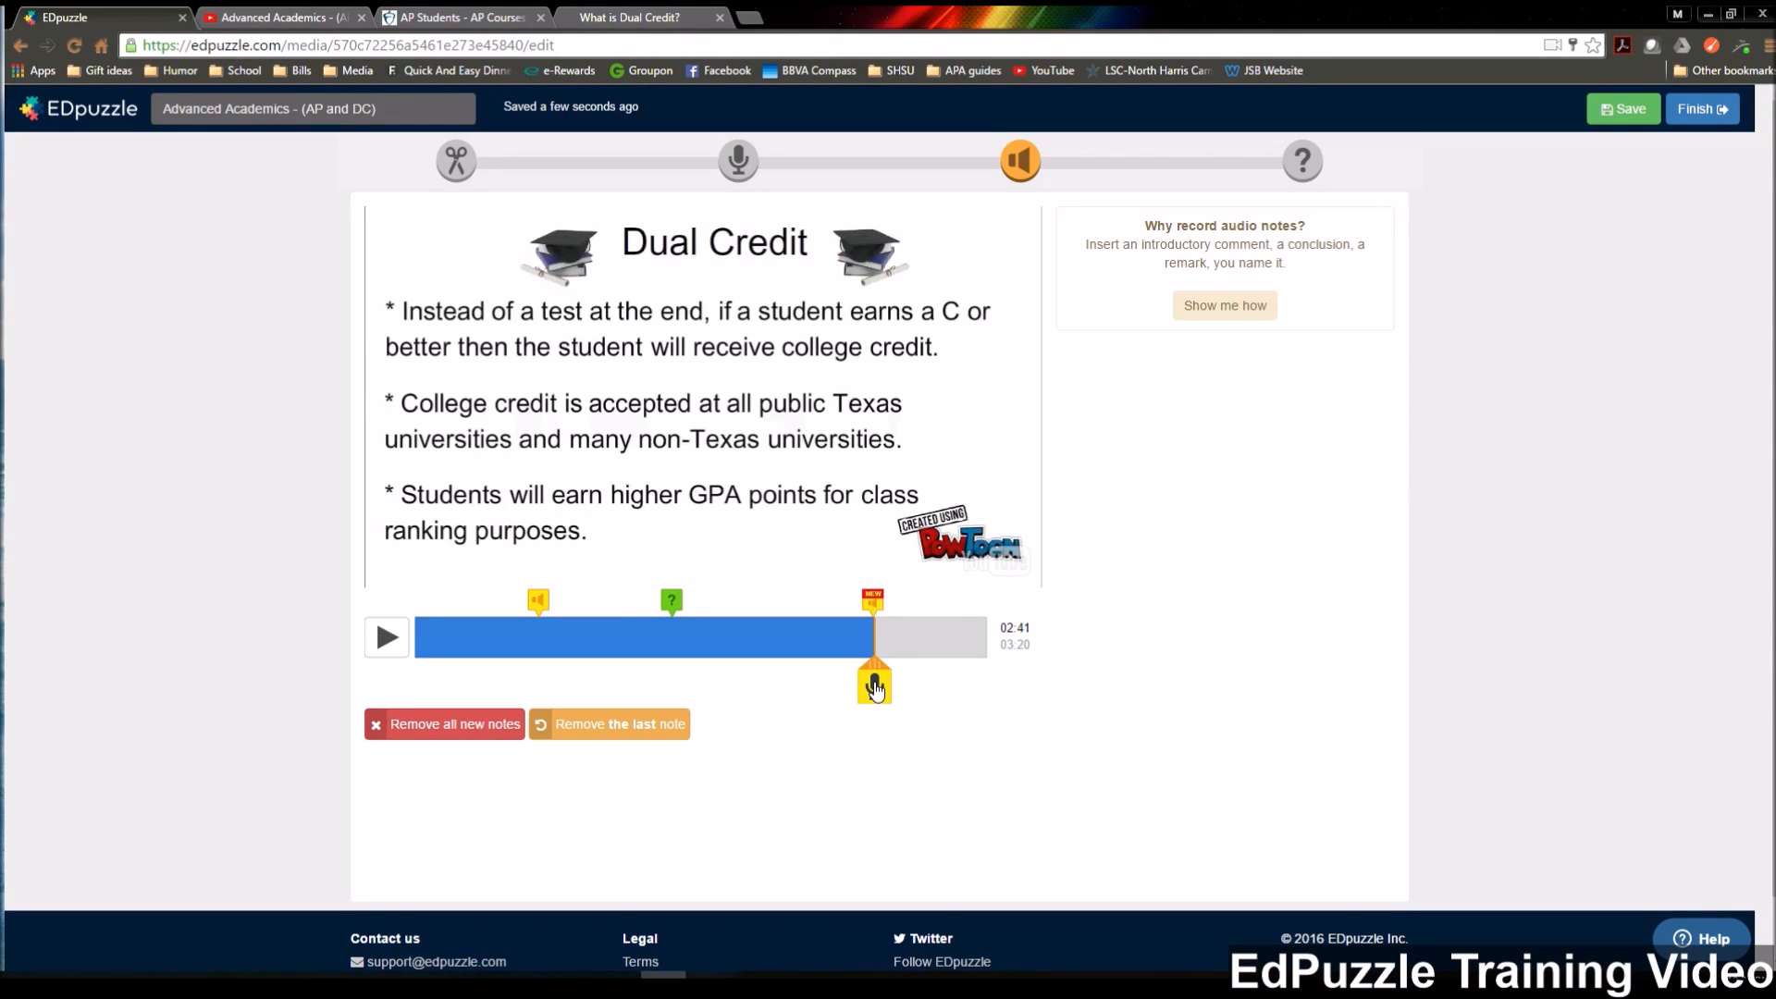
left_click(872, 605)
Play the video on to 03:09 in the Final Thoughts scene and insert an open-ended quiz question there.
left_click(388, 640)
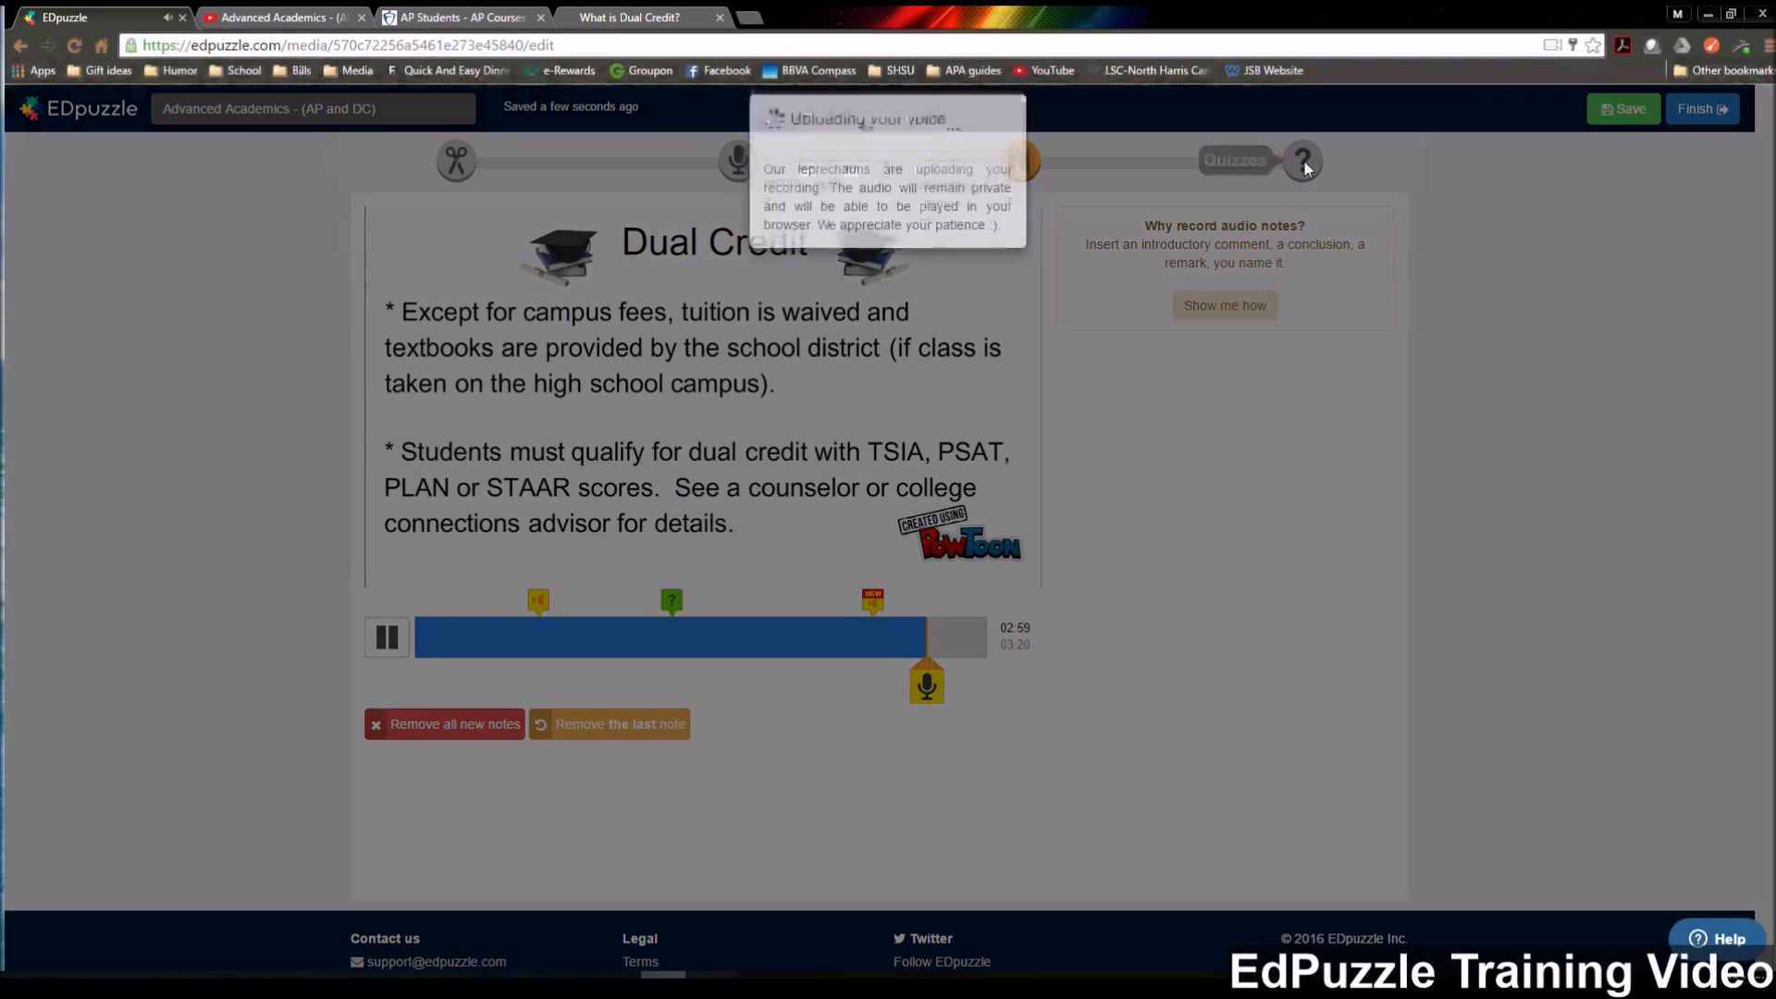
left_click(1303, 163)
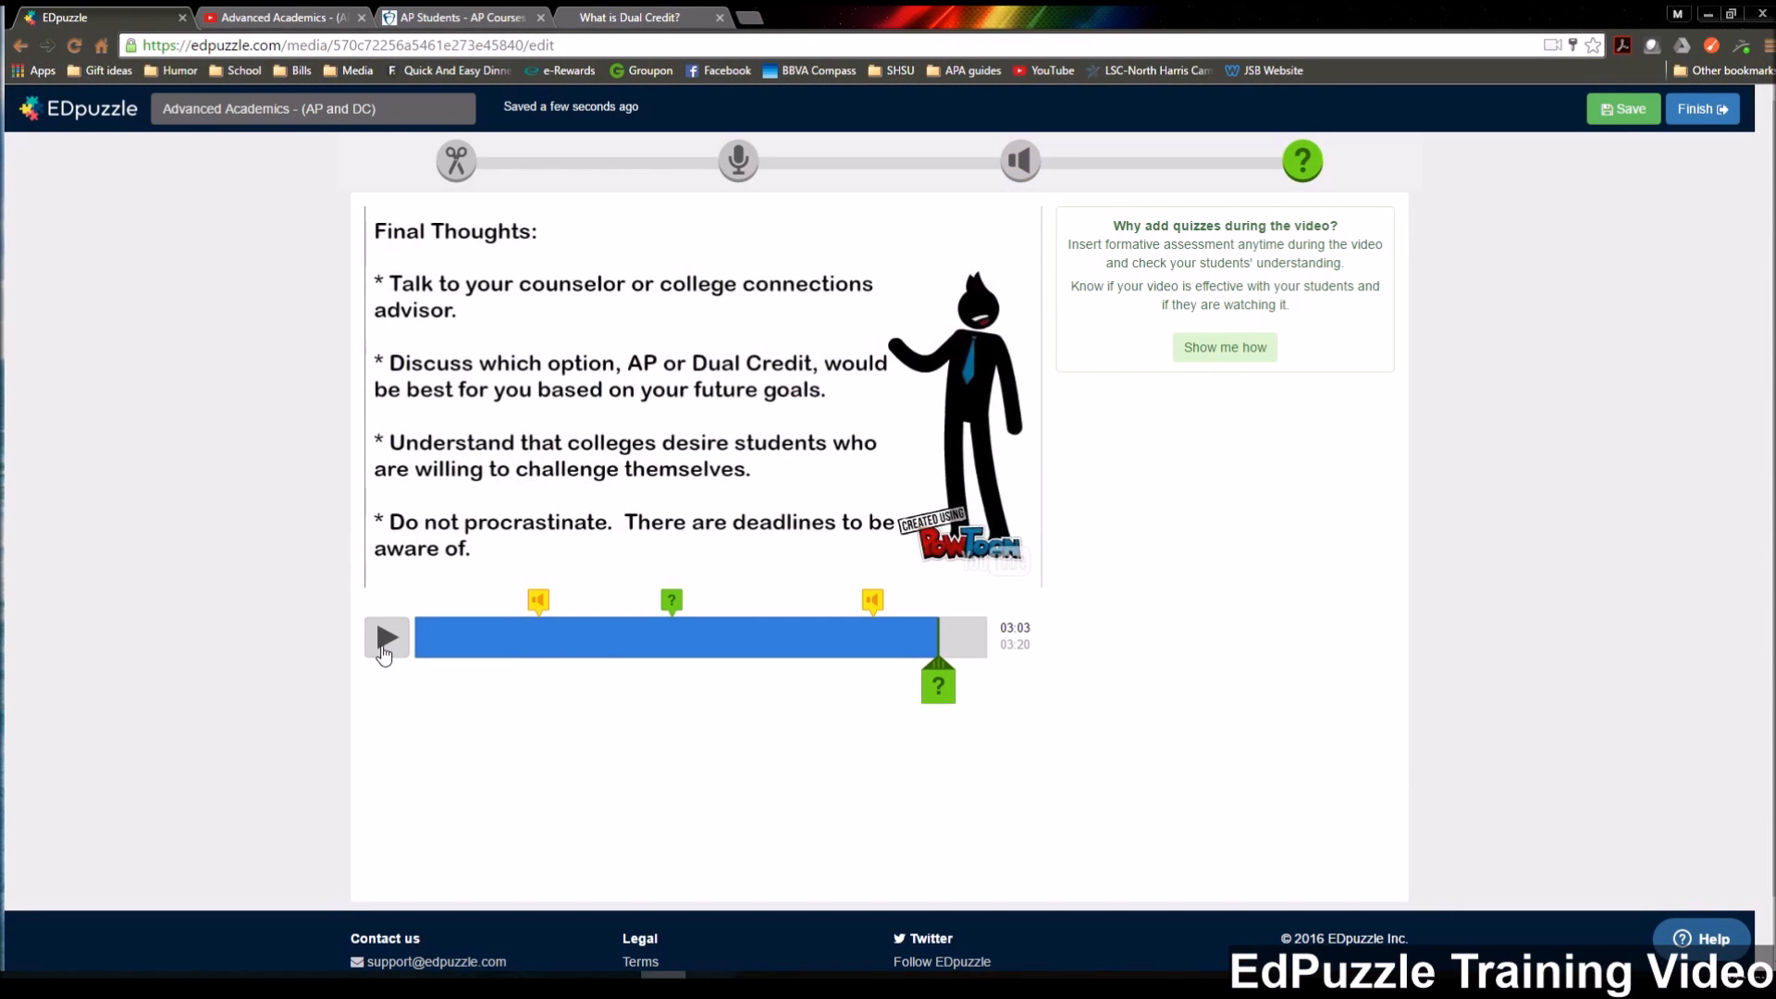
left_click(384, 648)
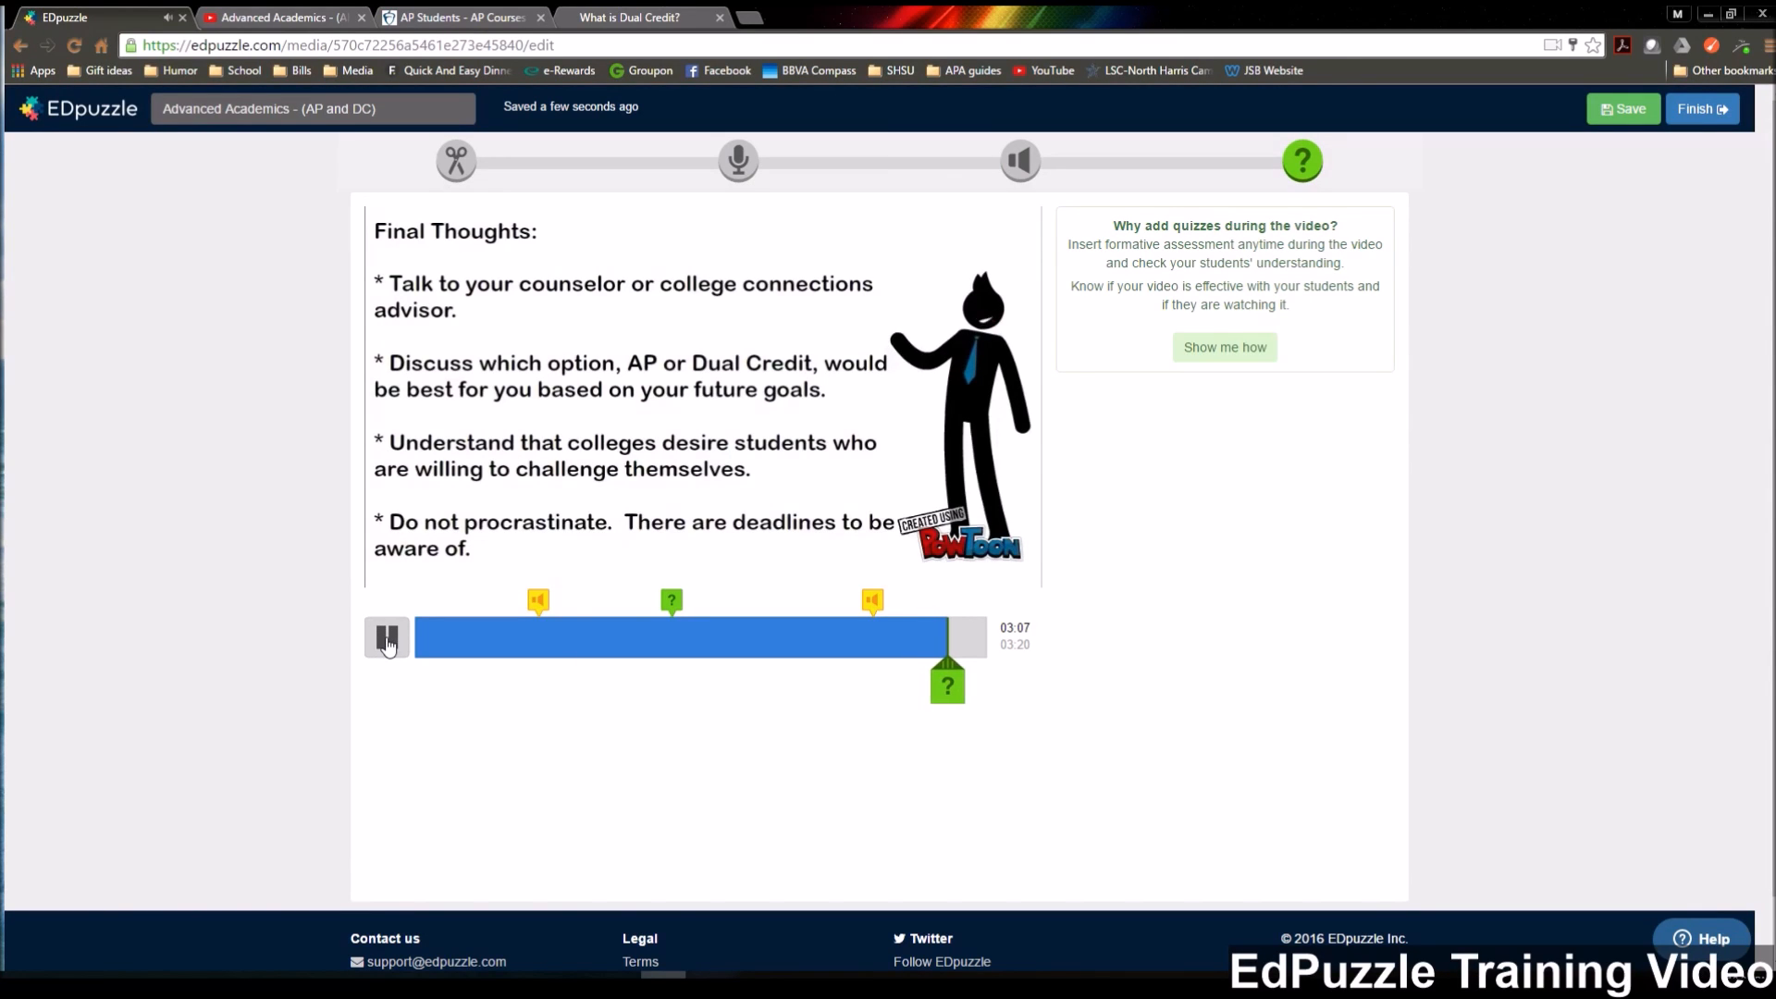
left_click(387, 638)
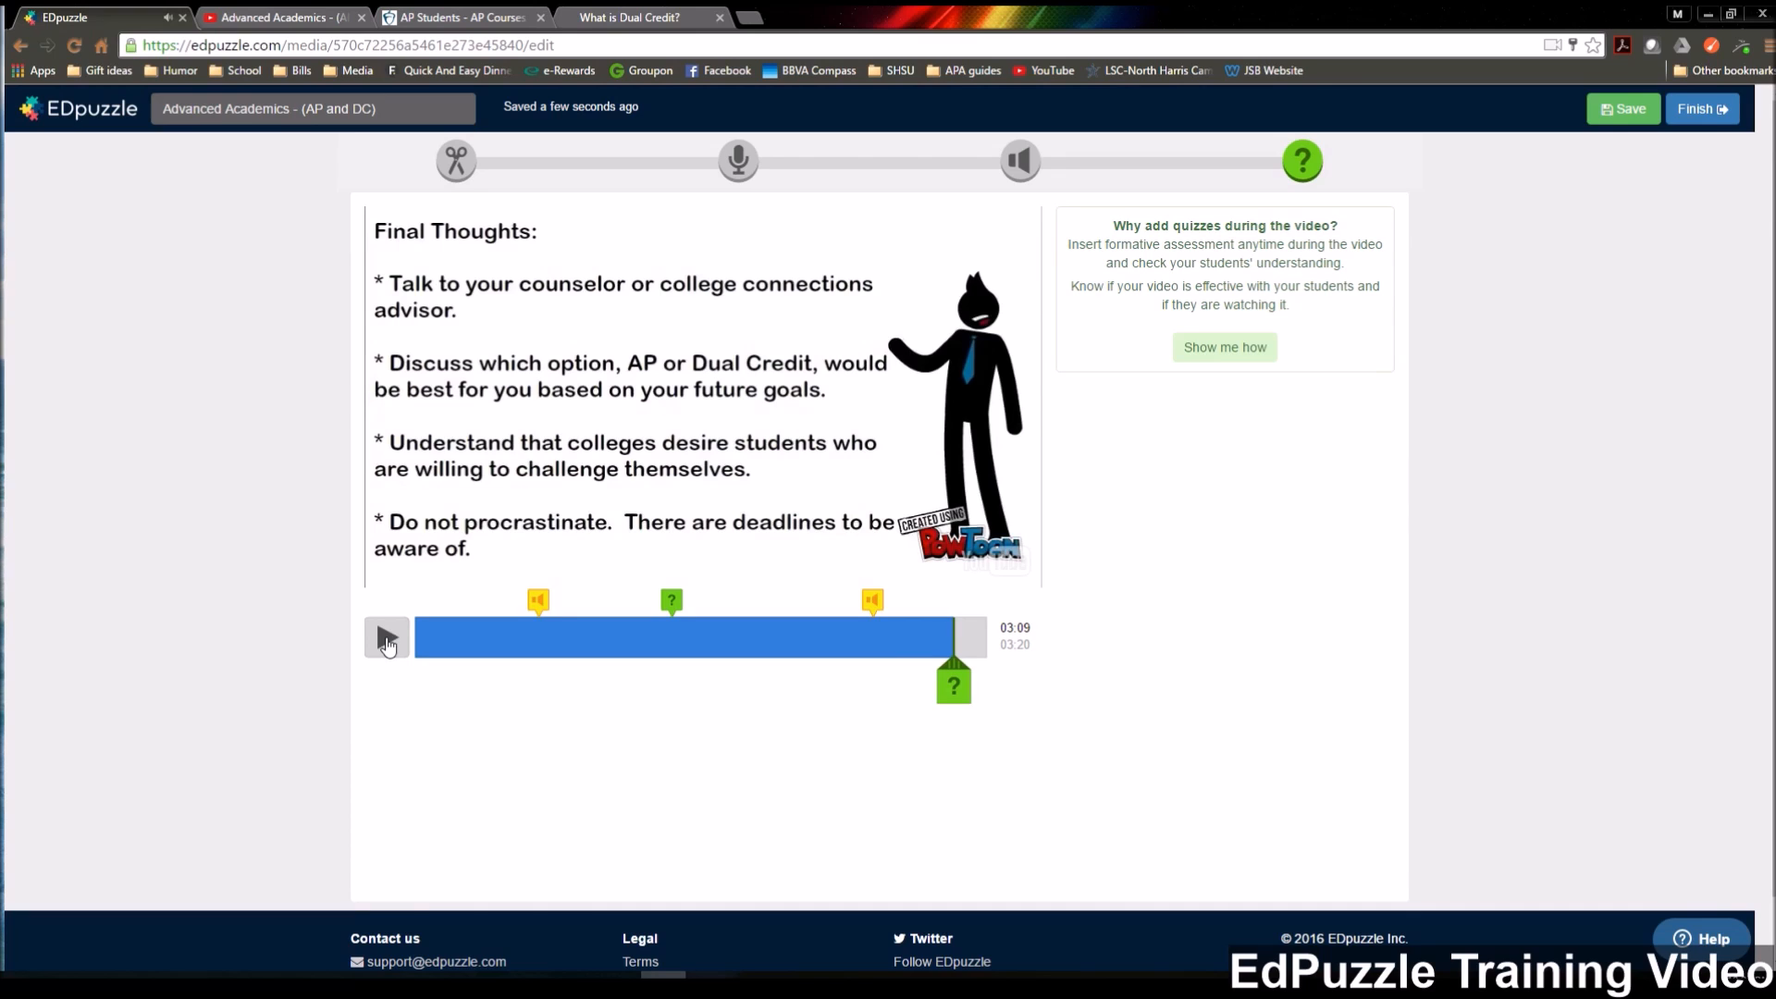
left_click(962, 684)
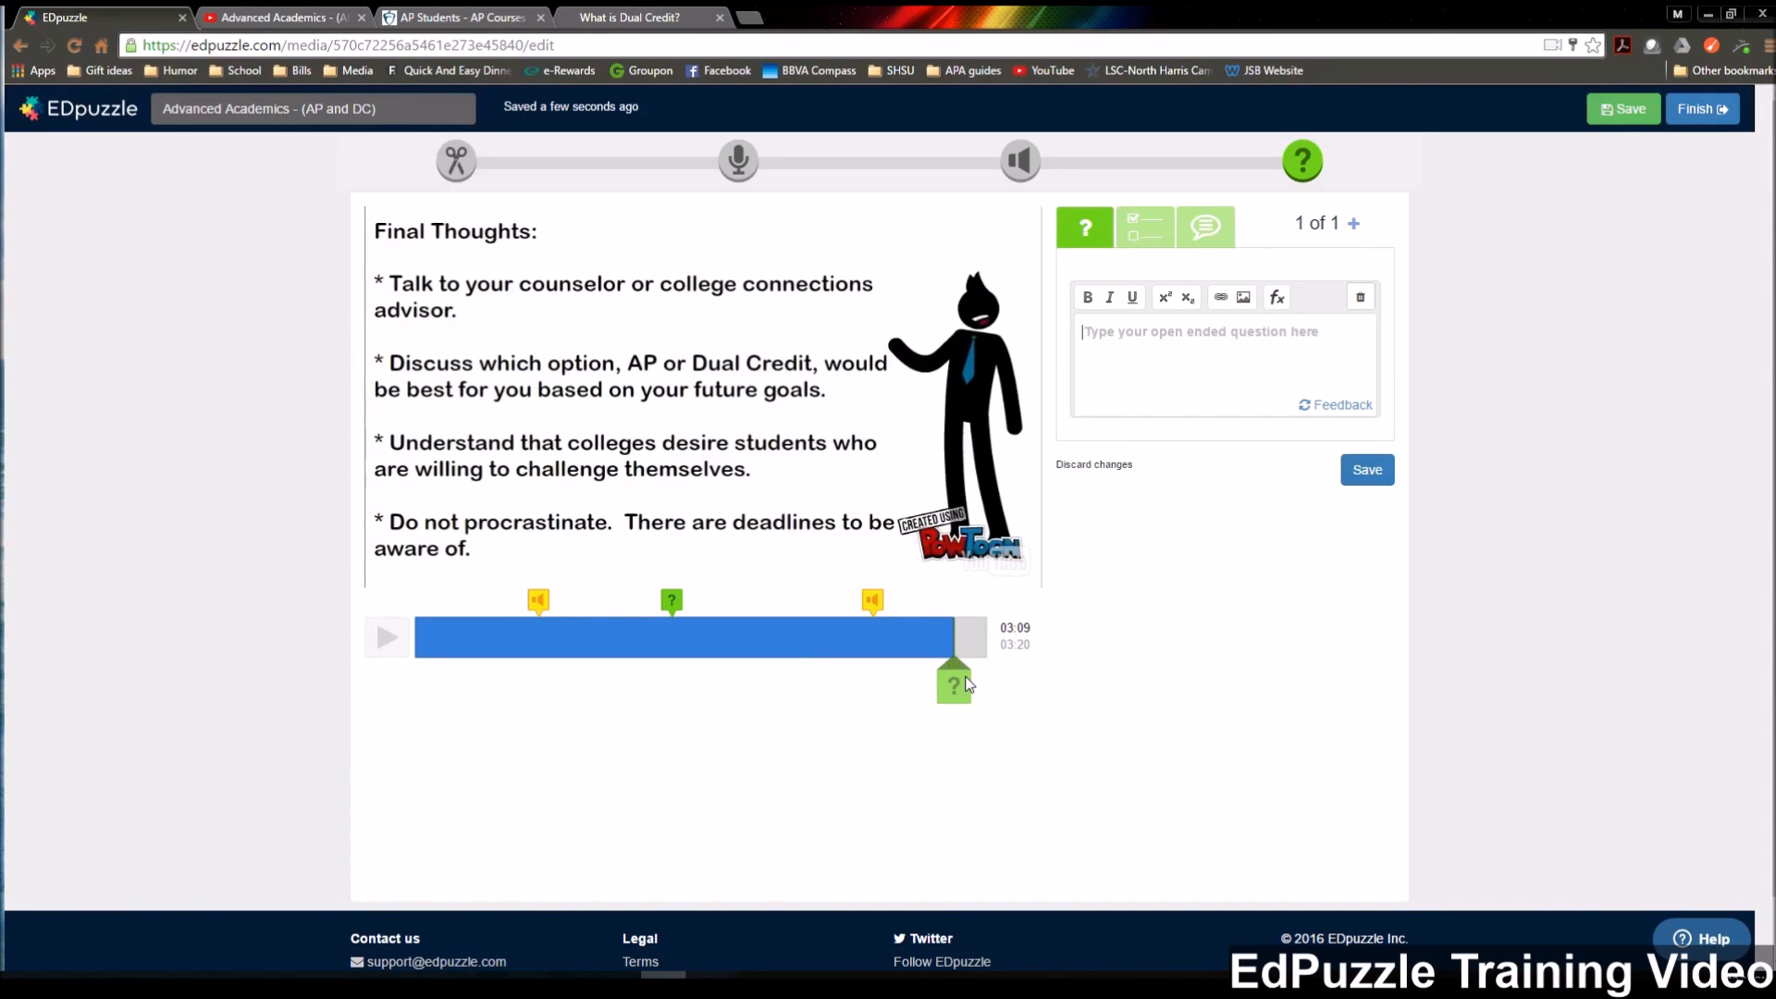
Enter the question "Explain whether you would prefer taking a dual credit class or an AP class. (No less than 3 sentences.)" in bold.
type("Ex")
type("plan")
type("n wht")
key("BackSpace")
type("ehter")
key("BackSpace")
key("BackSpace")
key("BackSpace")
key("BackSpace")
type("ther you would prefer taking")
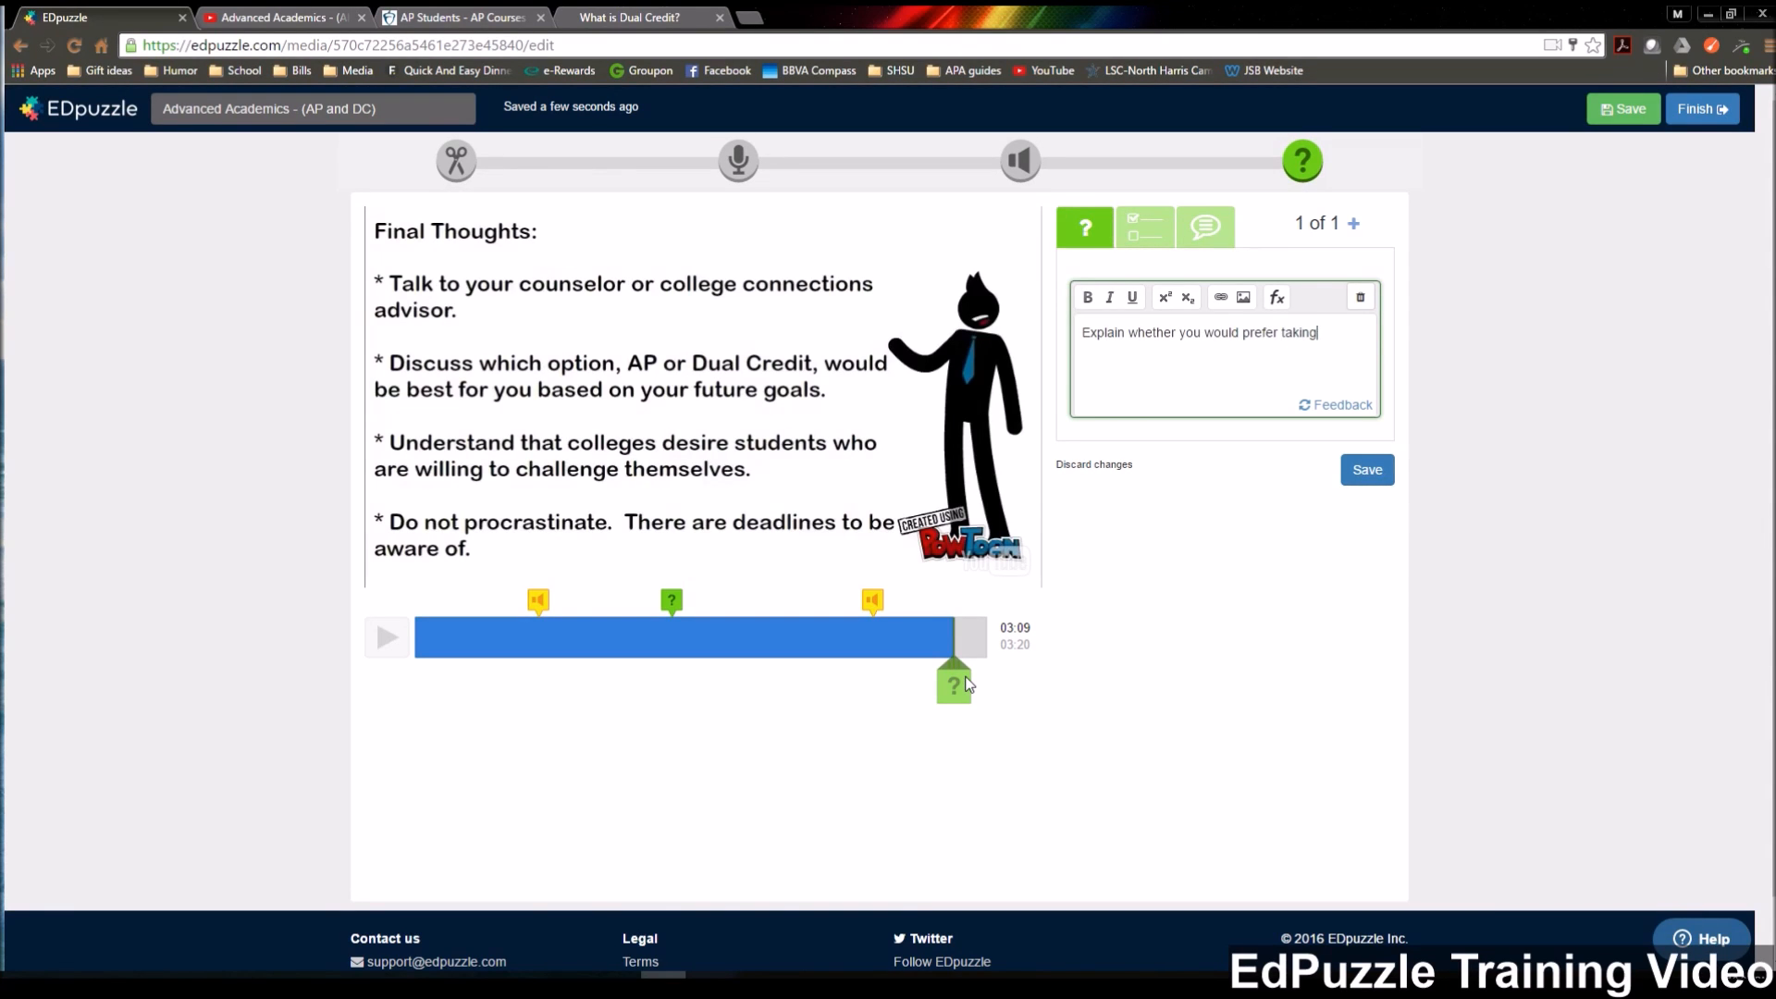
type(" a dual credit class or an AP class. (No less than ")
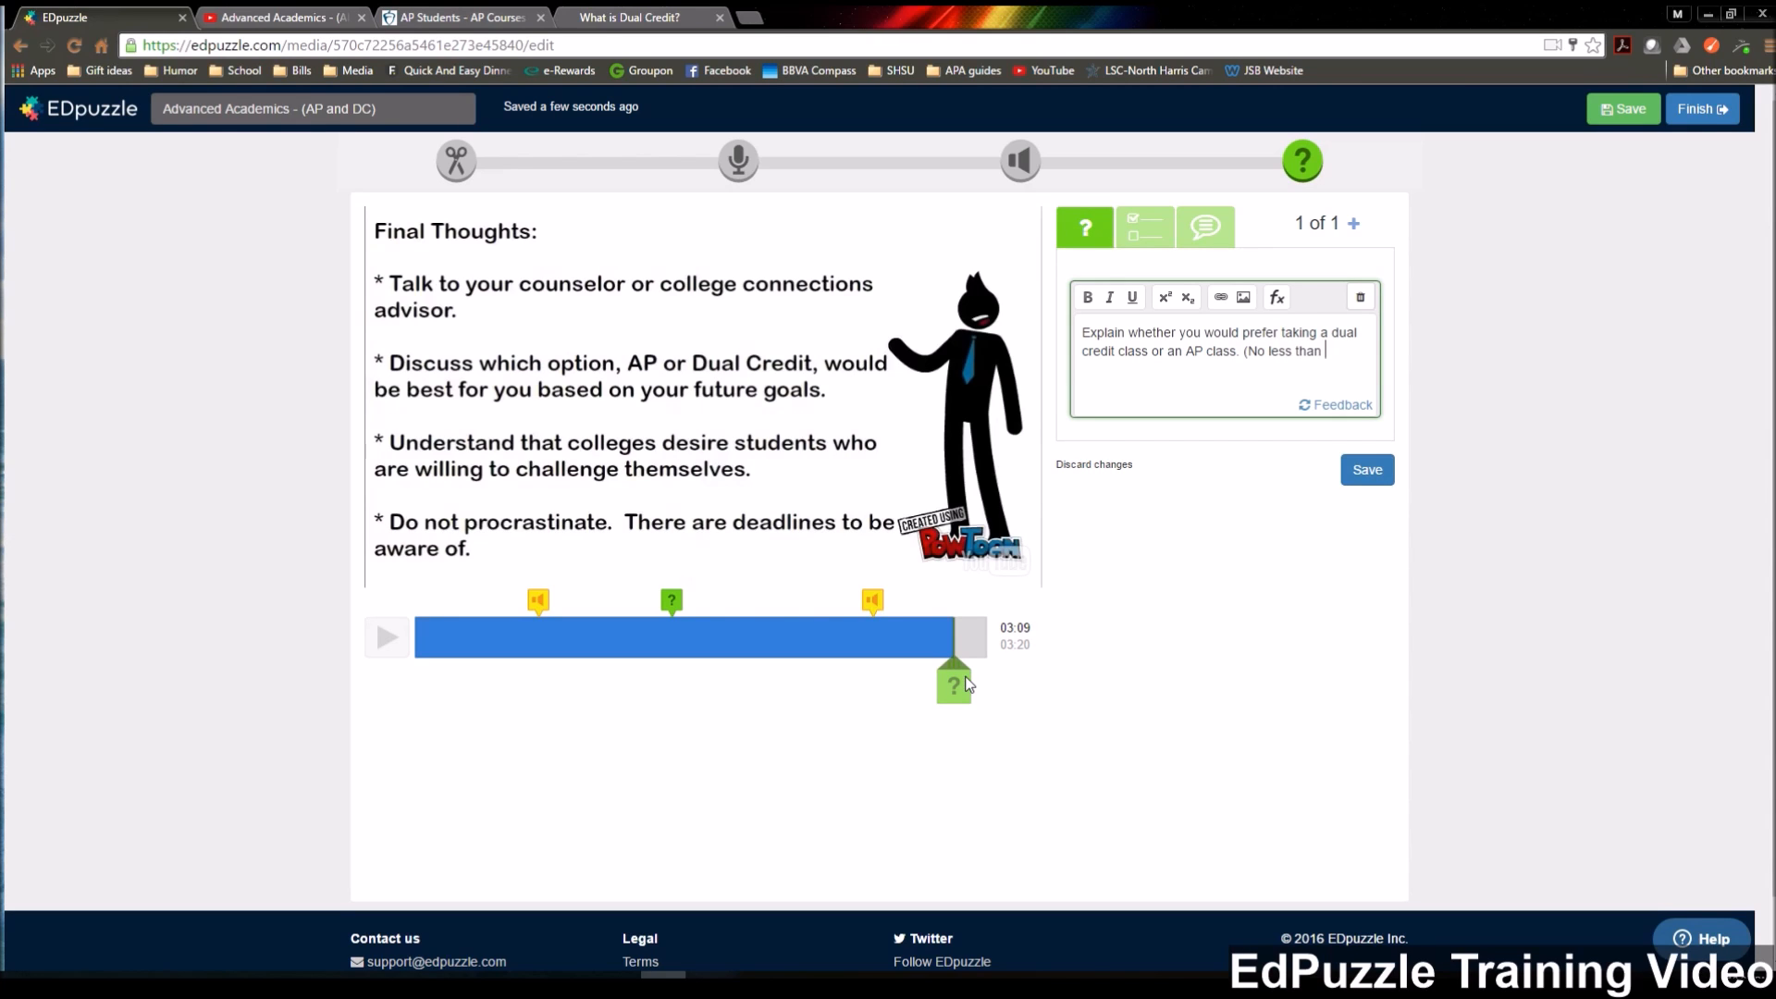
type("3 senten")
left_click_drag(1162, 382, 1079, 331)
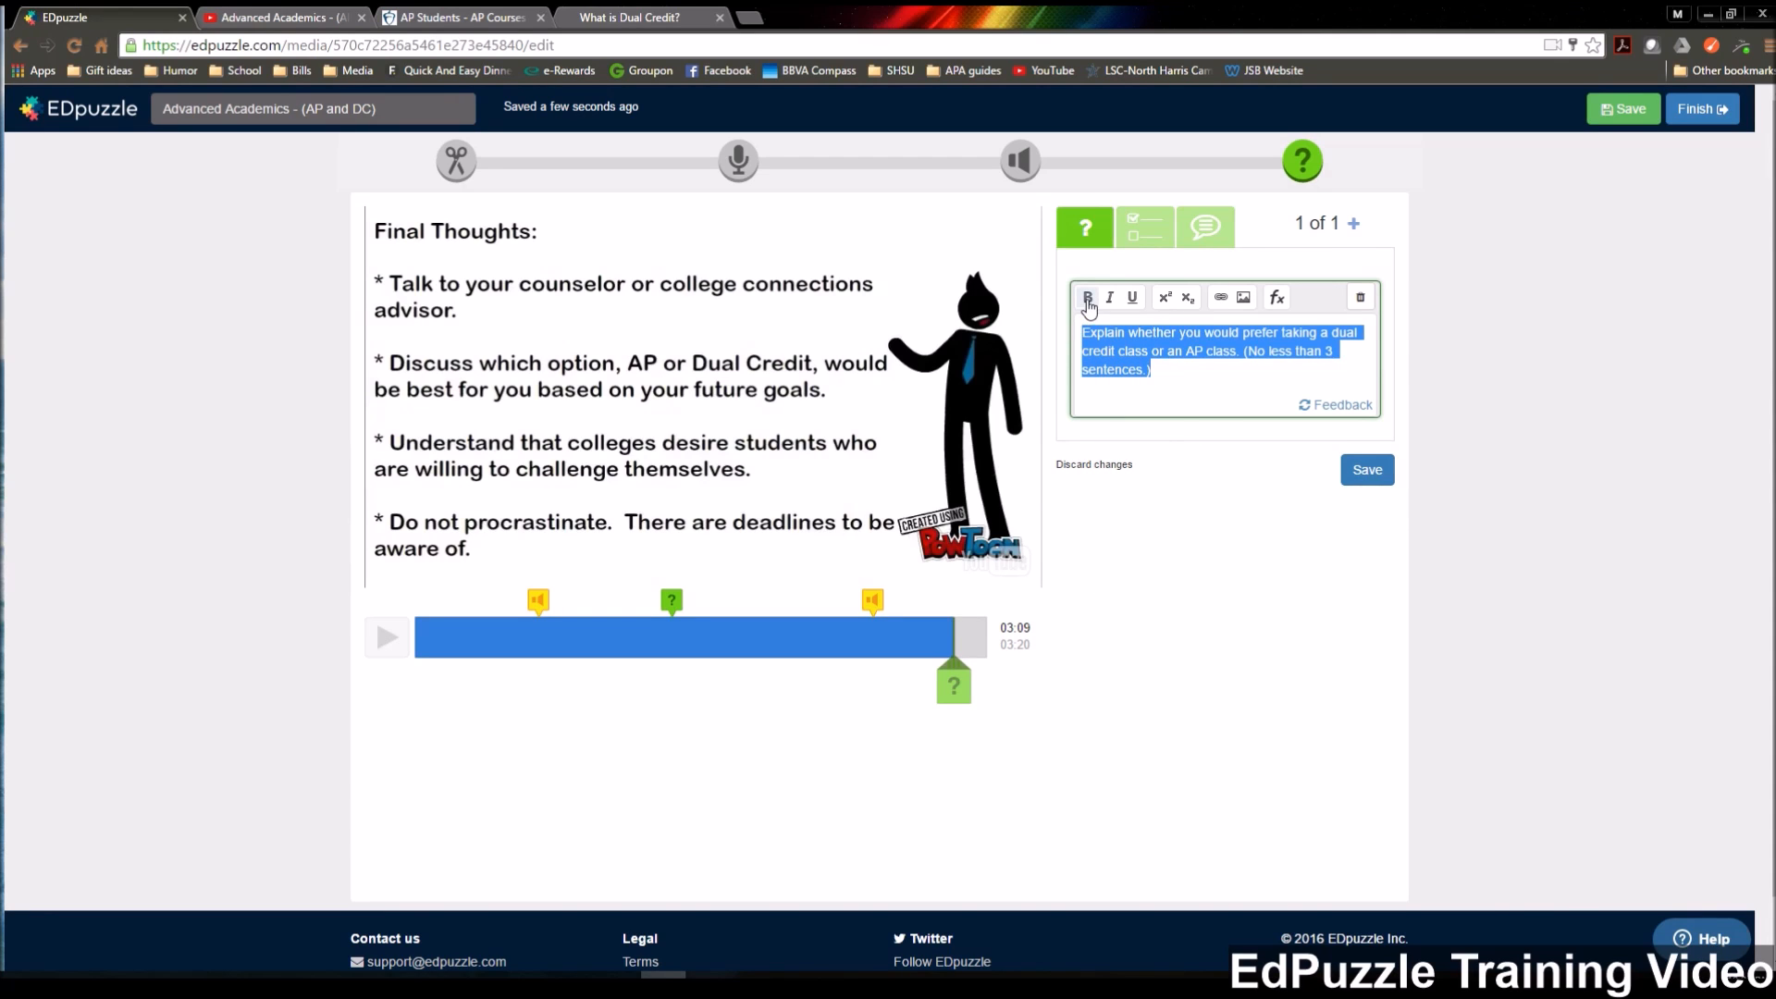
left_click(1087, 297)
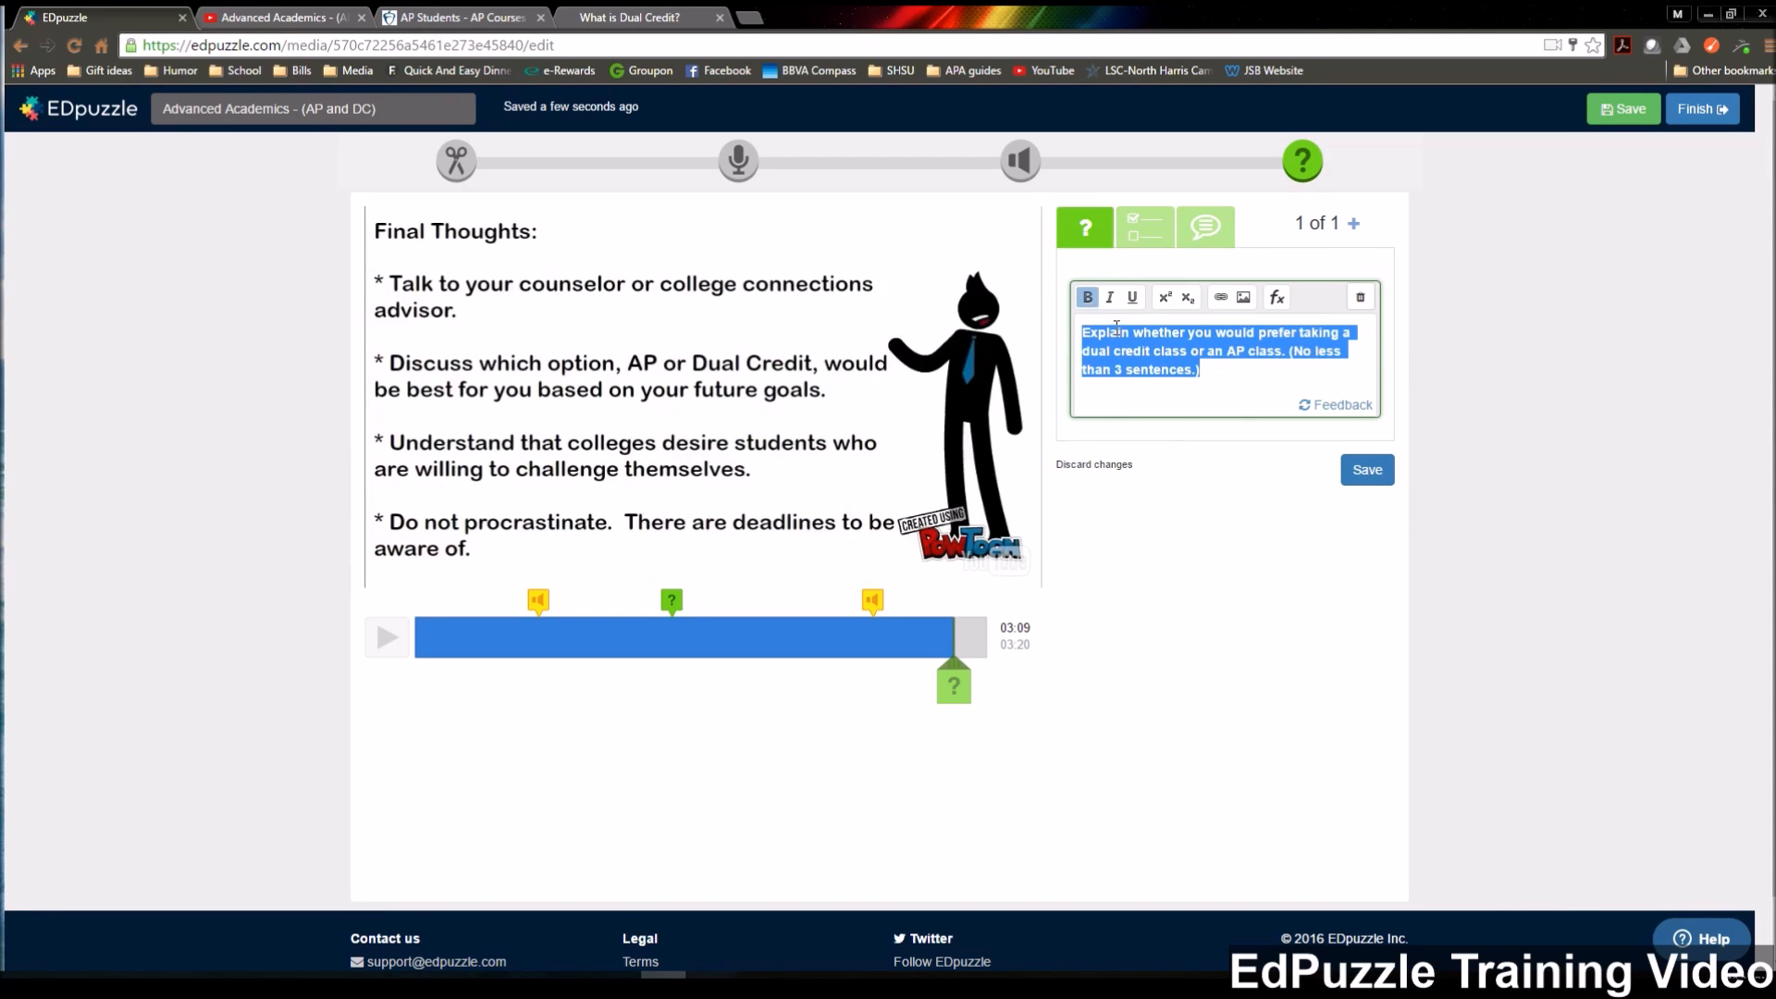
Save the open-ended question at 03:09, continue past it and stop the video at 03:16.
left_click(1244, 370)
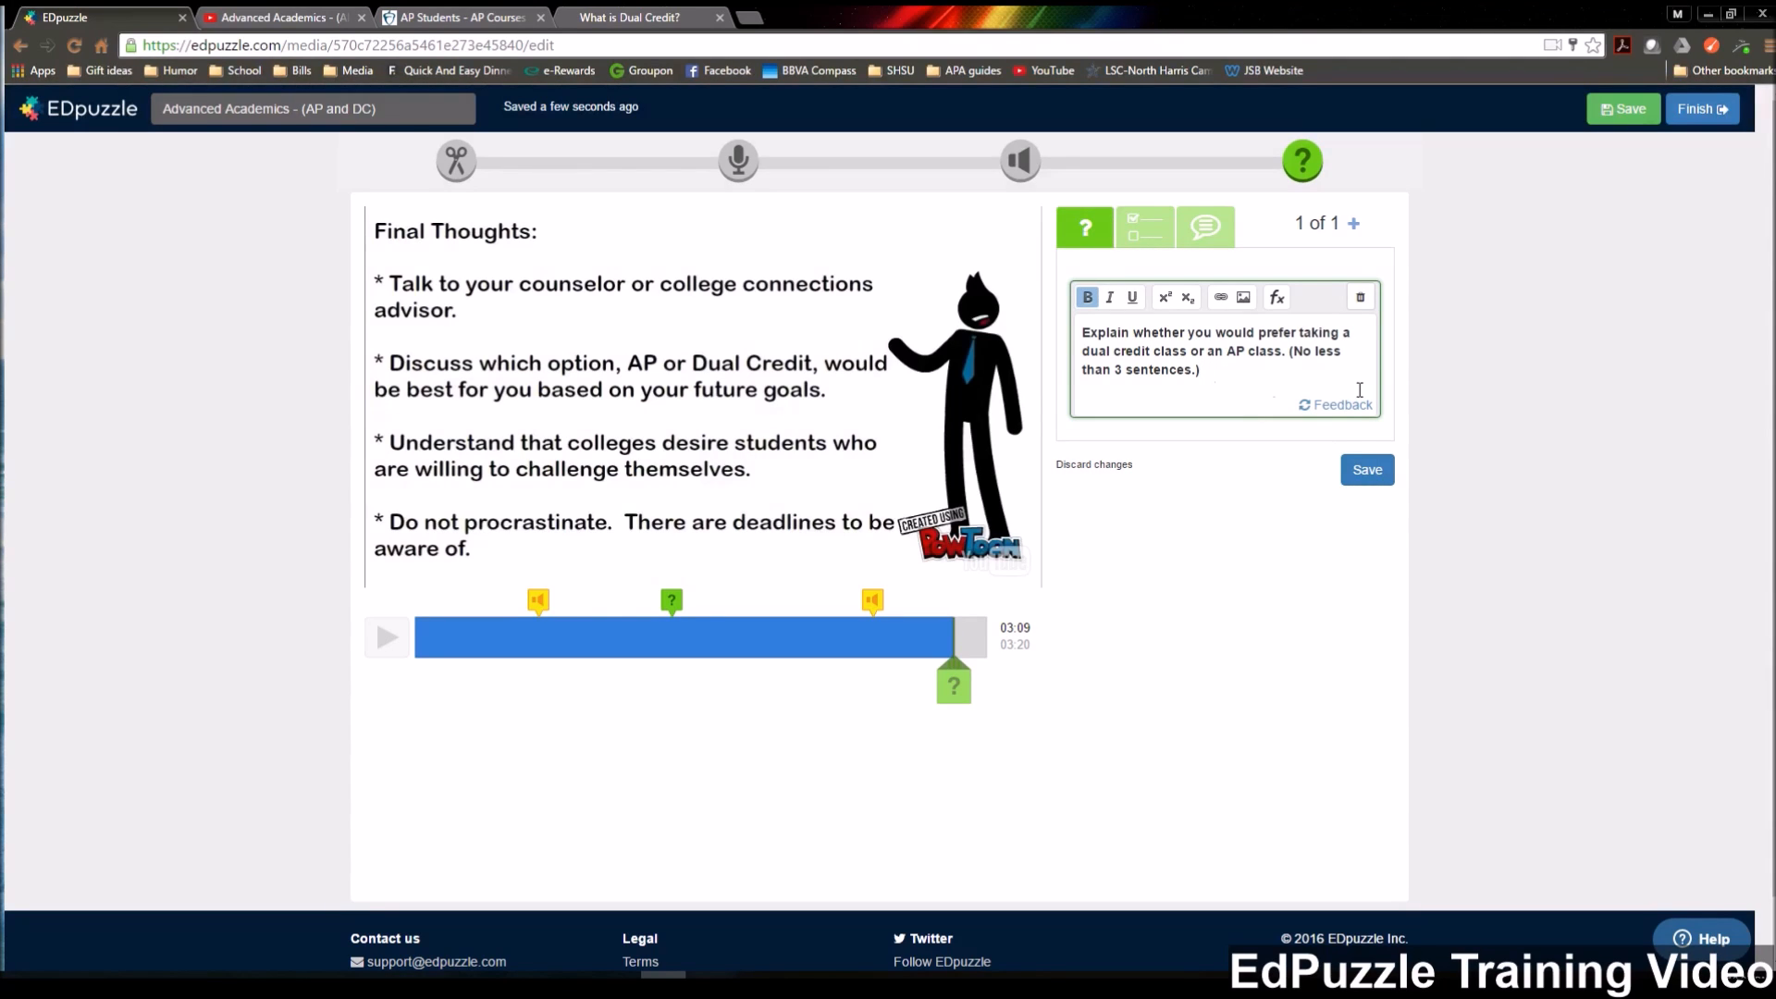
left_click(1361, 472)
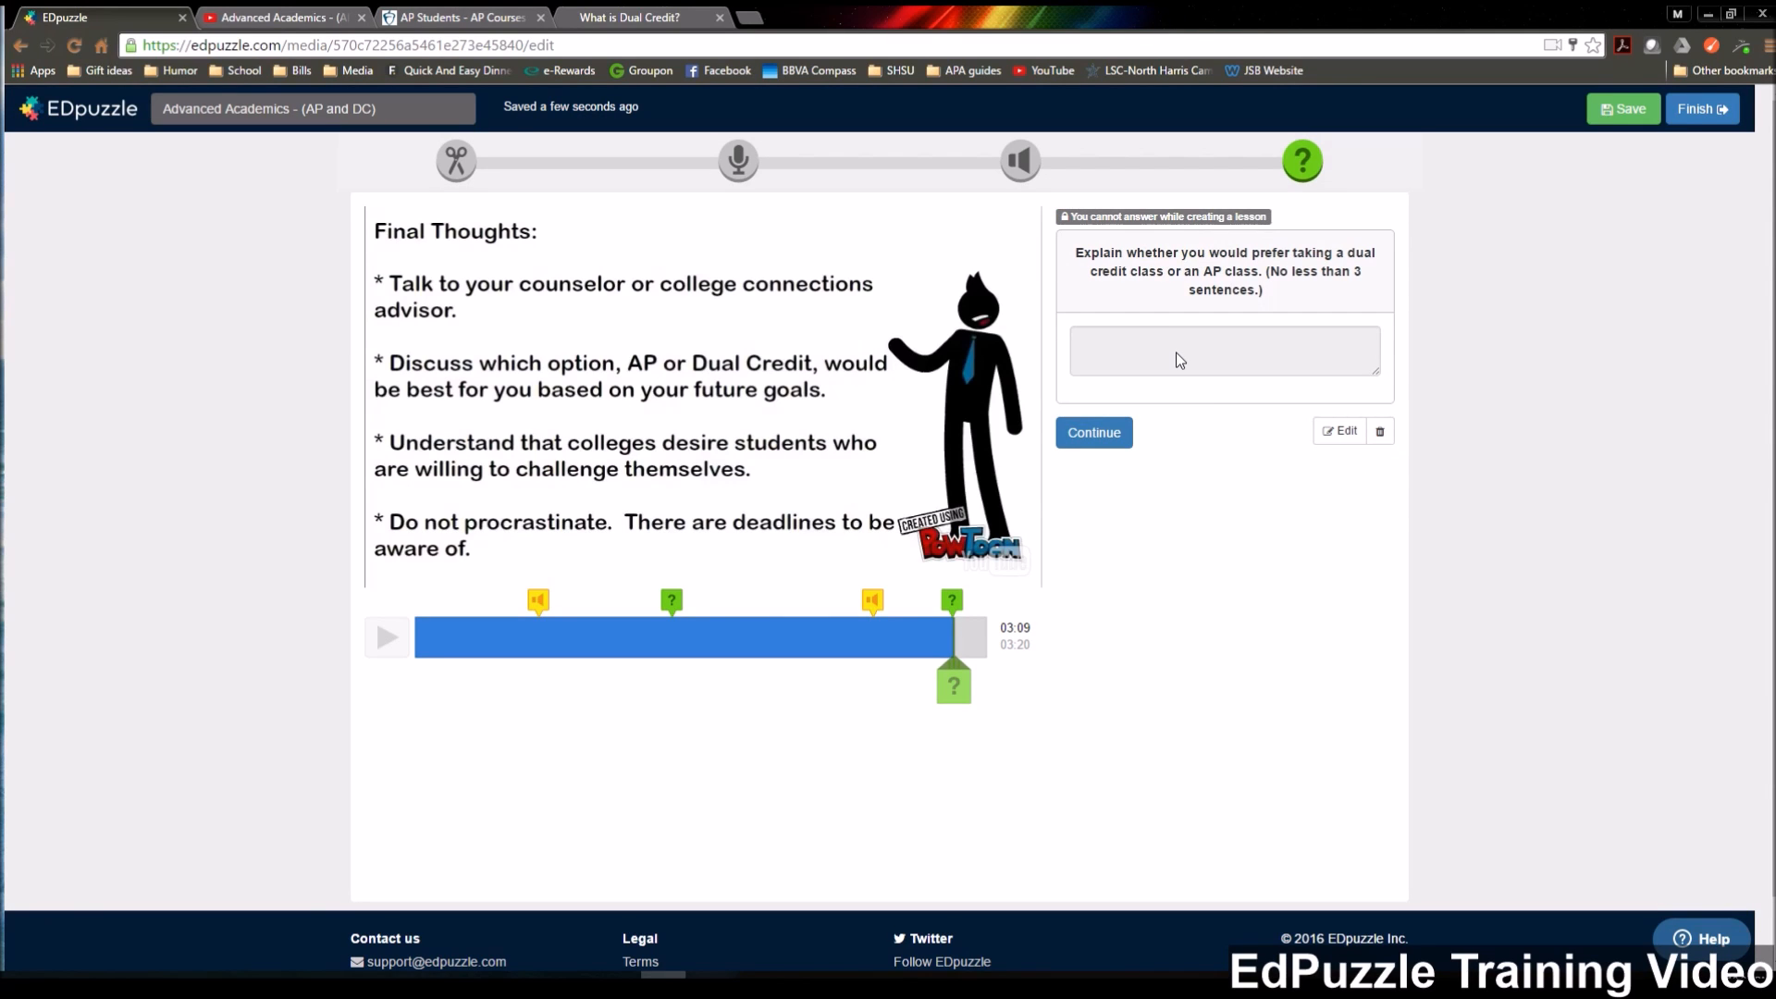
left_click(1108, 440)
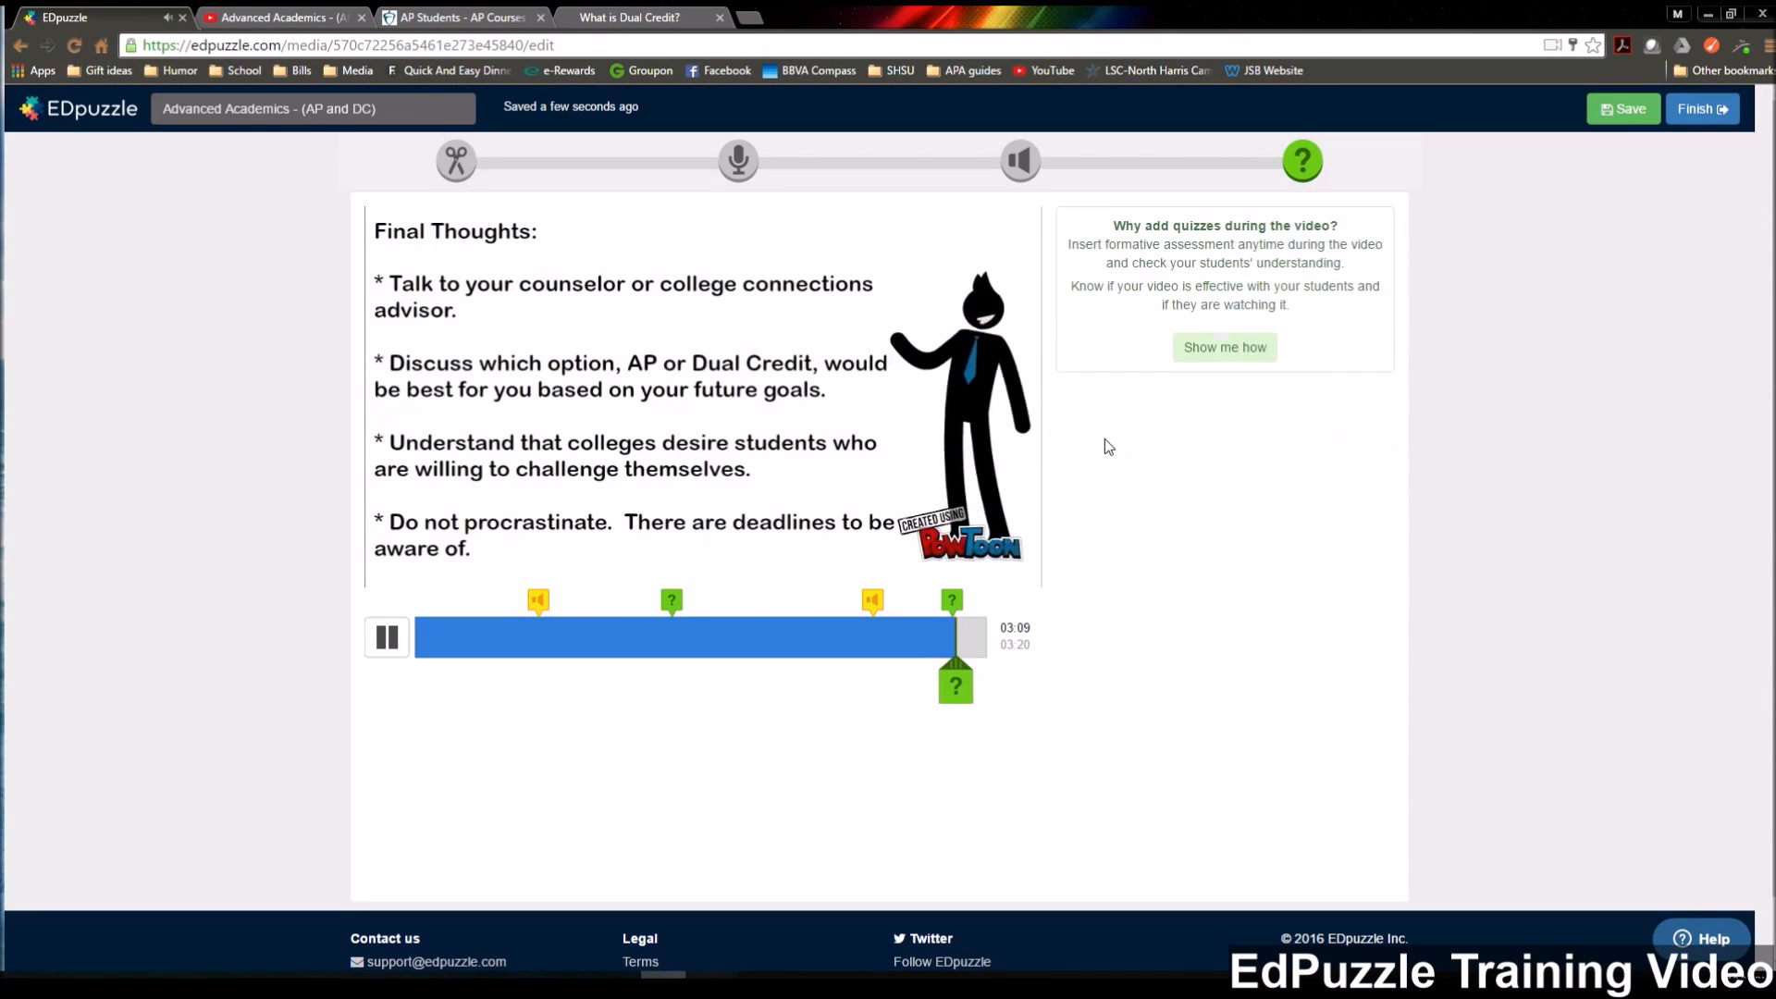
left_click(388, 640)
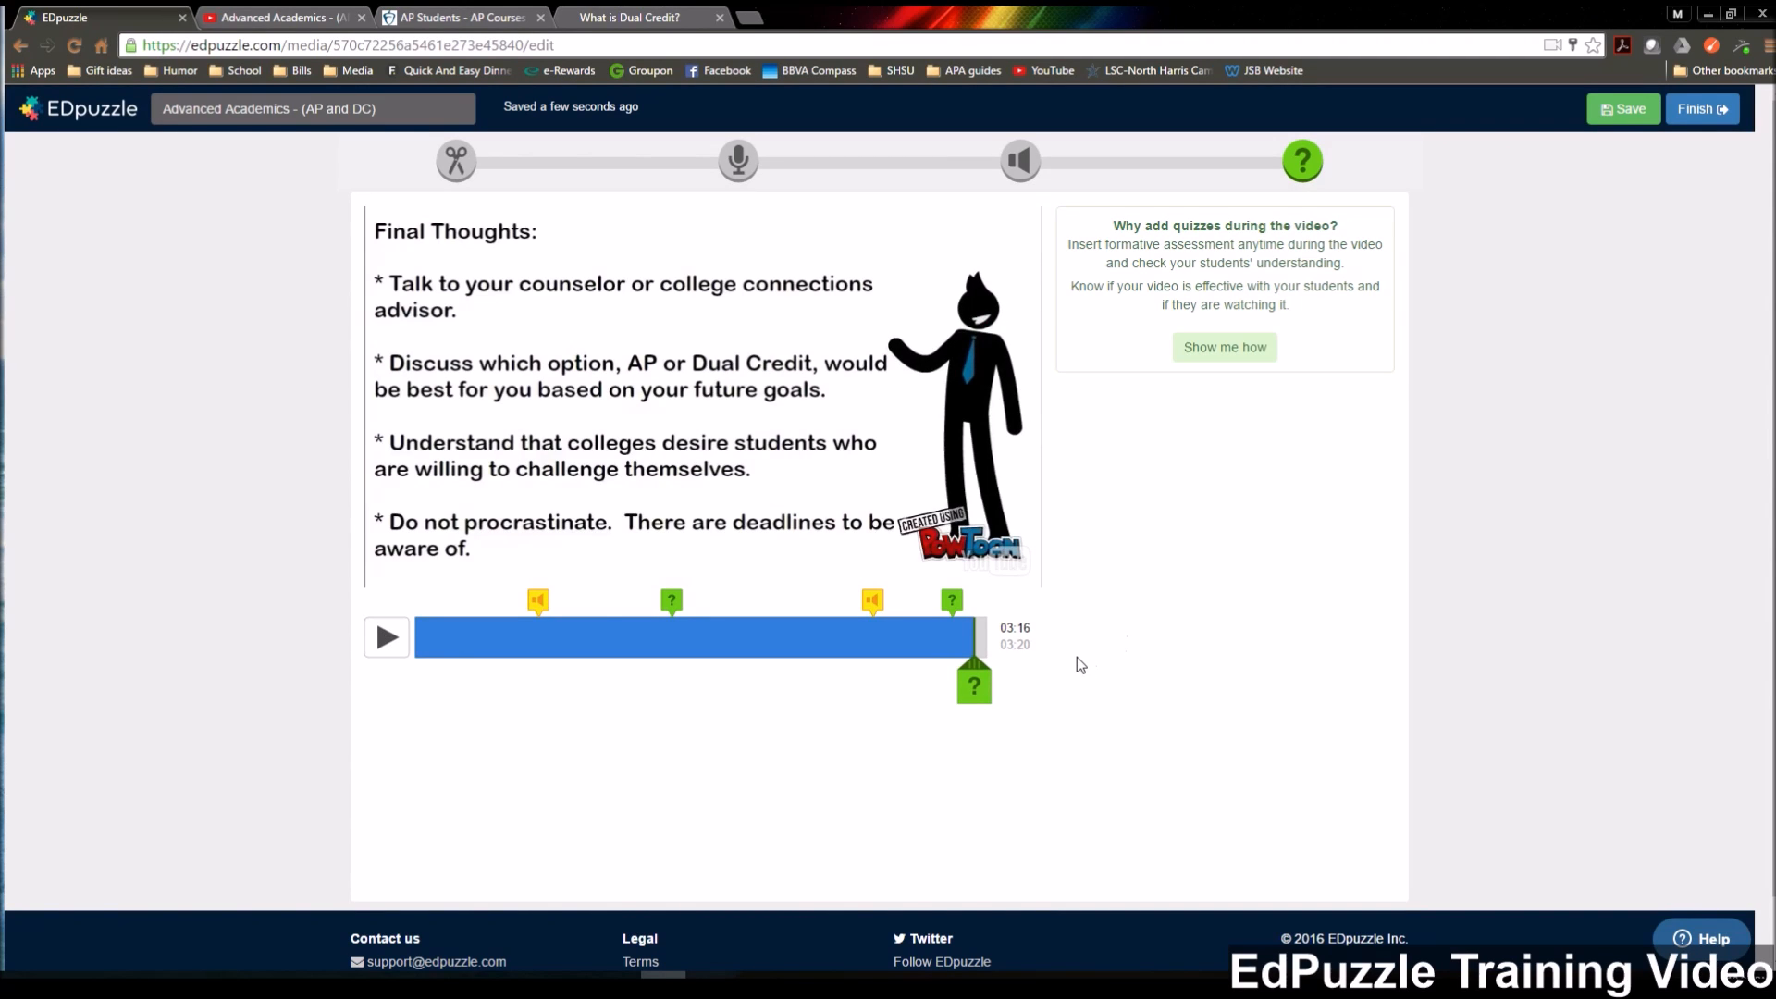
Insert a comment at 03:16 reading "For extra information, click below:" and start a new line under it.
left_click(980, 694)
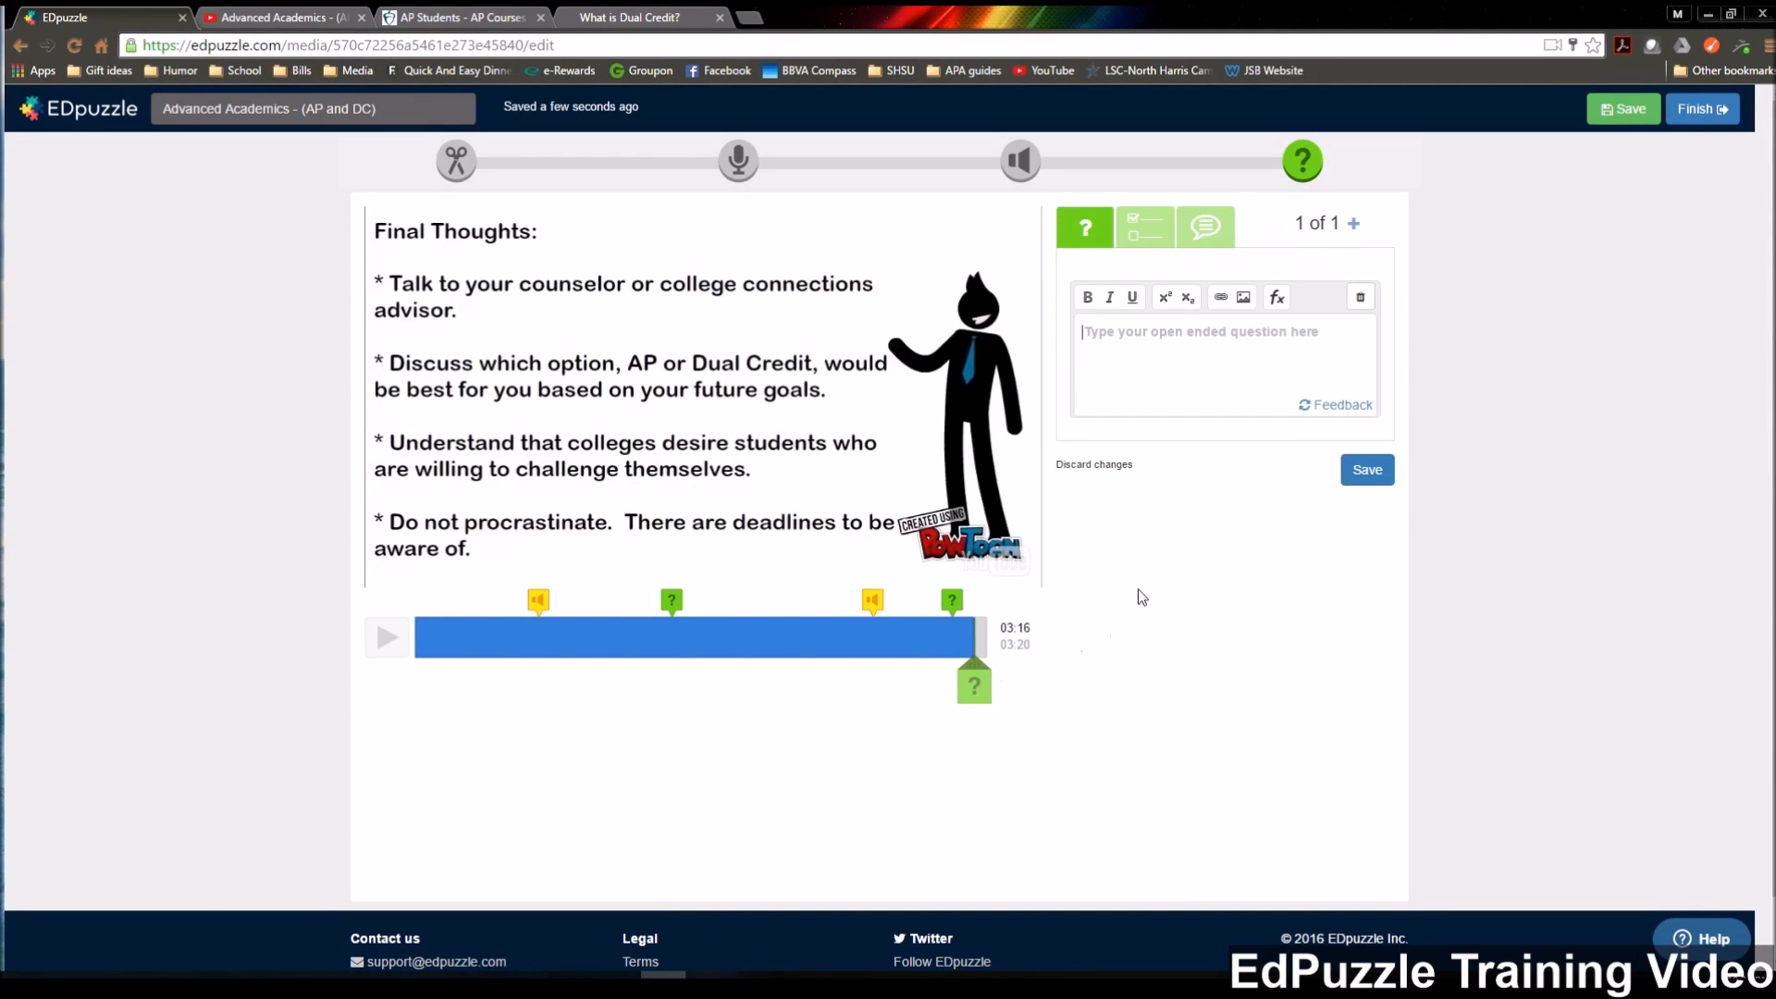
left_click(1207, 232)
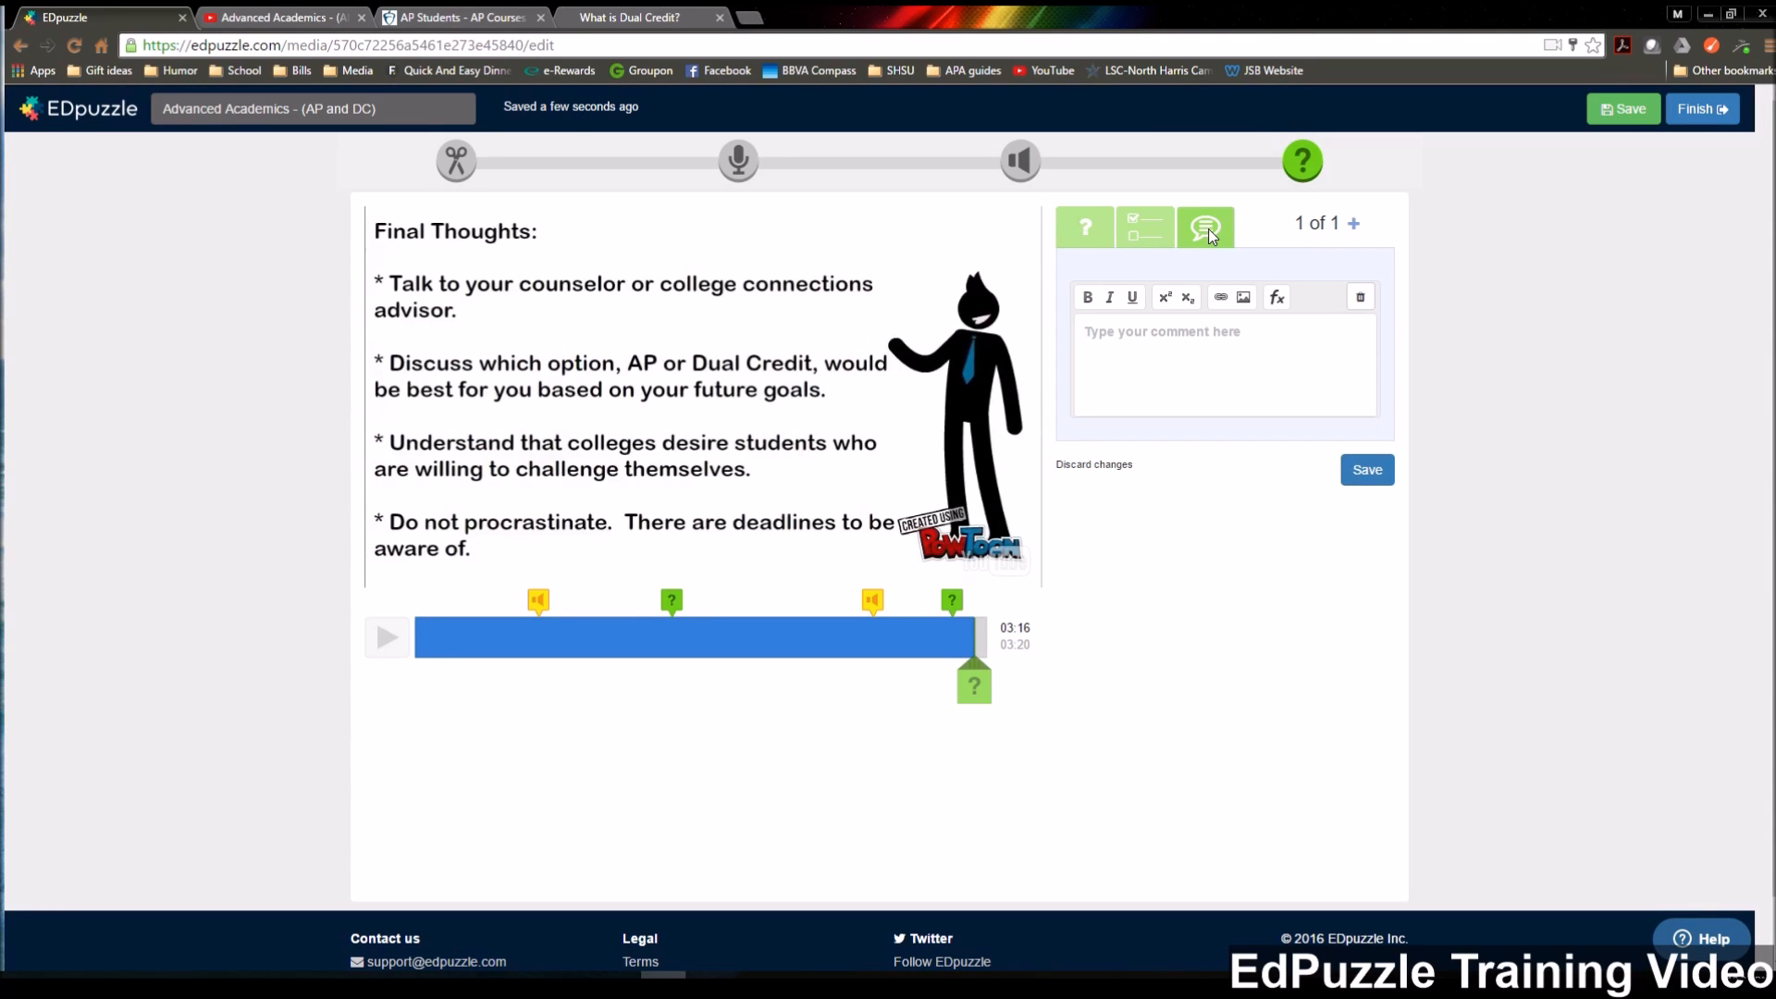
type("For extra information, click ")
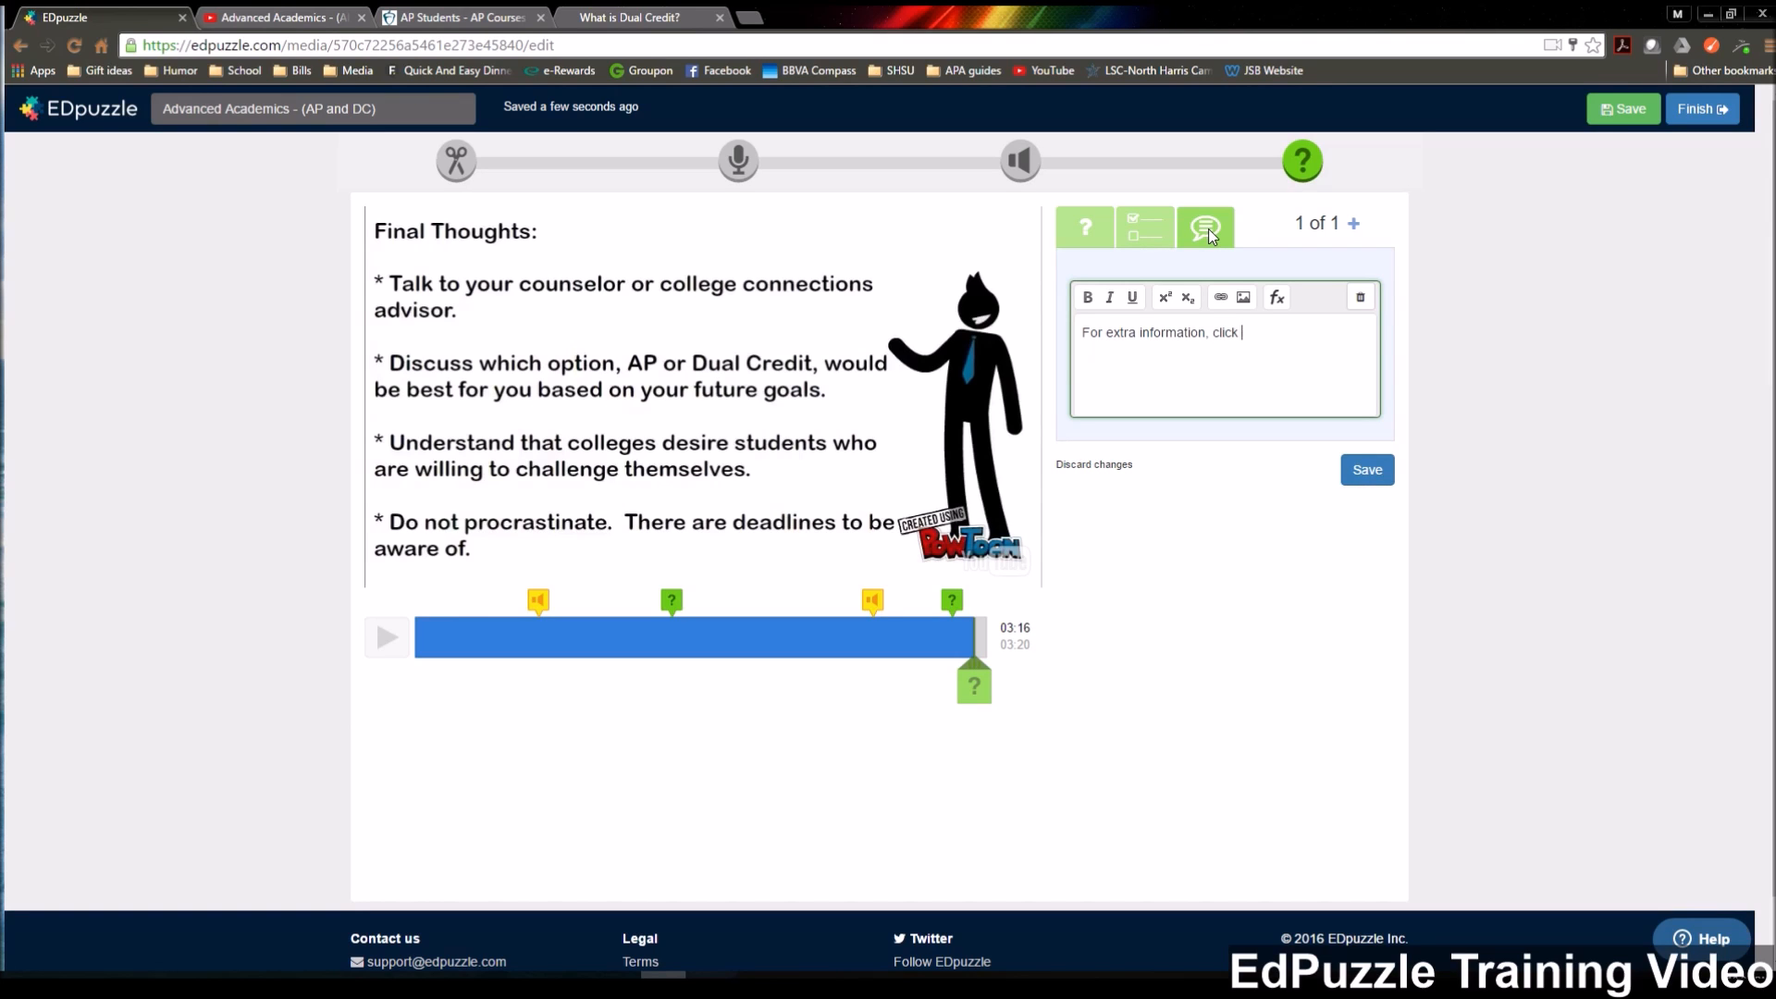
type("below:")
key("Return")
left_click(1221, 299)
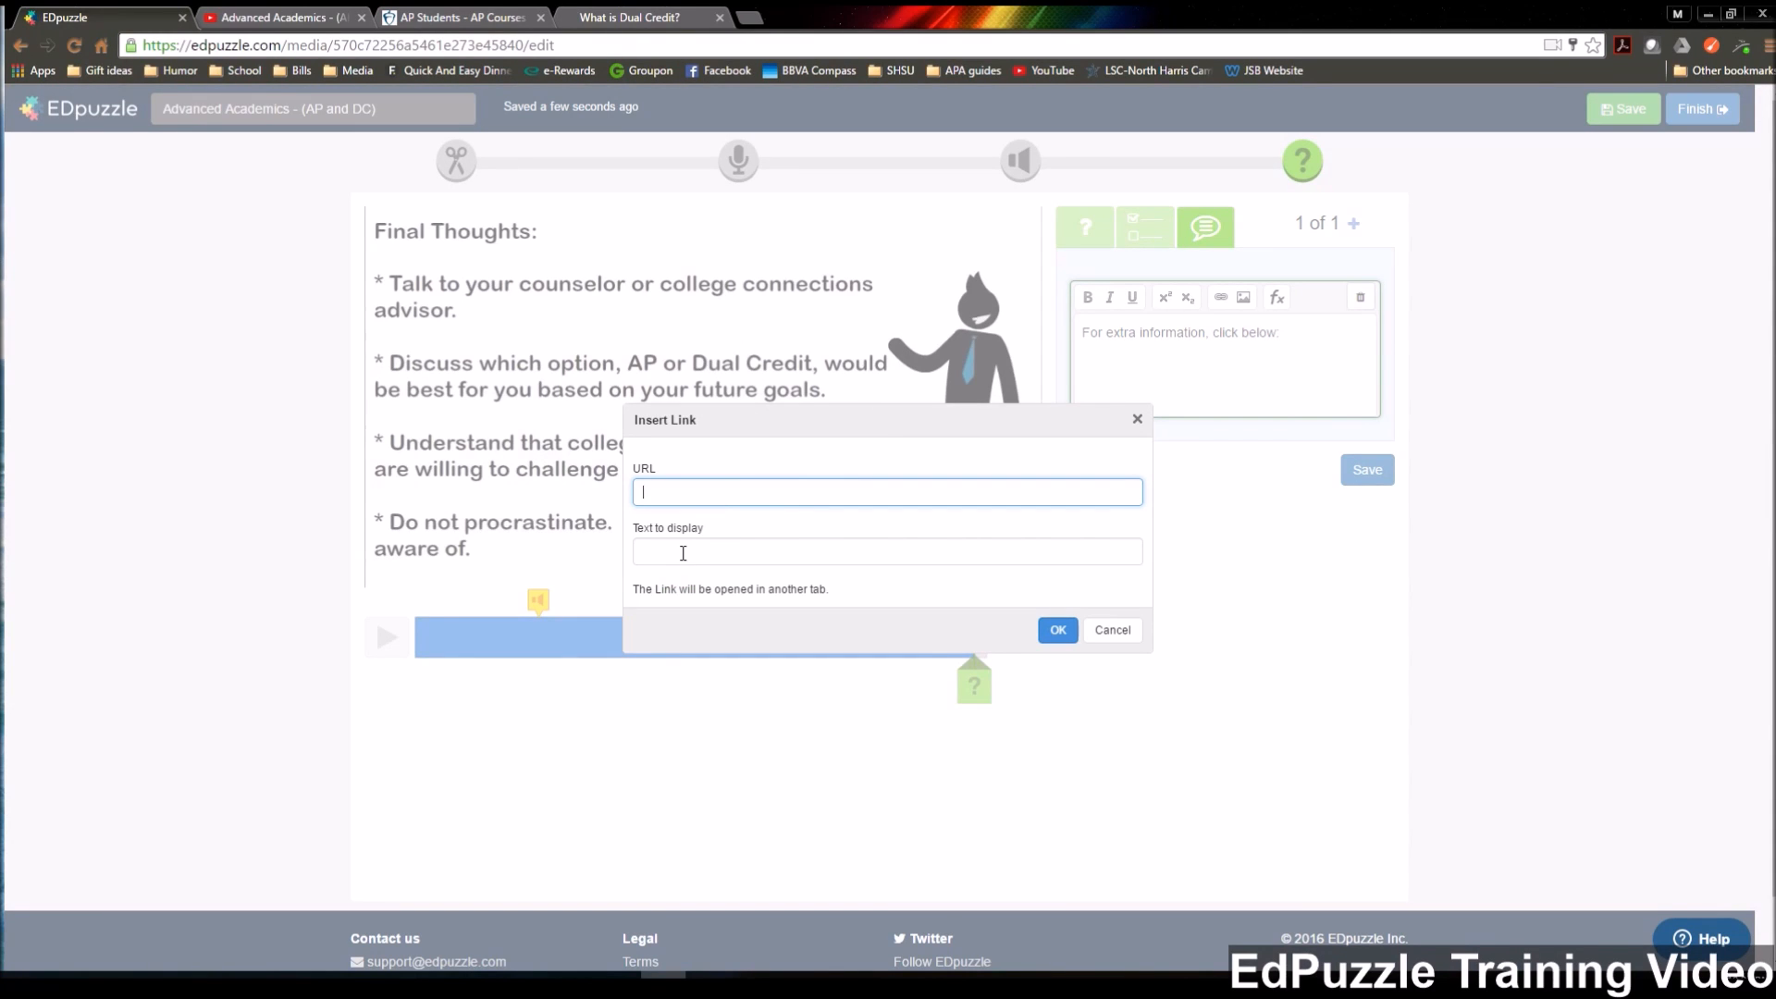
left_click(449, 18)
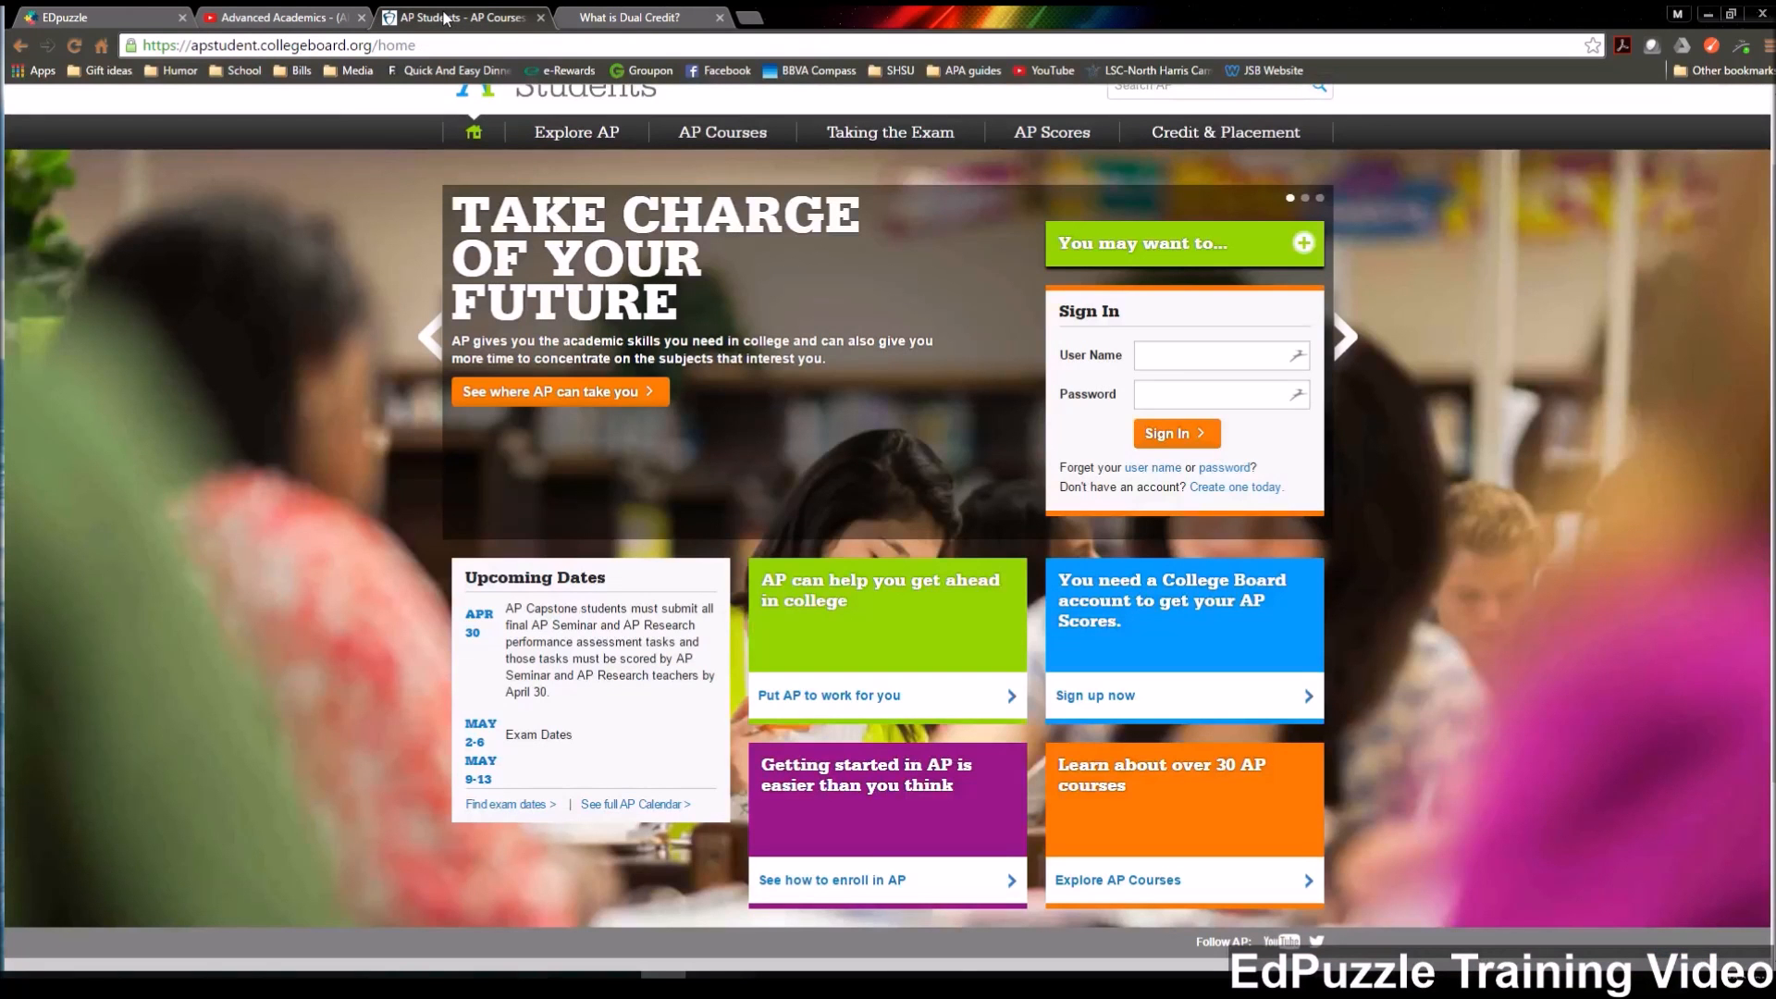
left_click(446, 45)
key("ctrl+c")
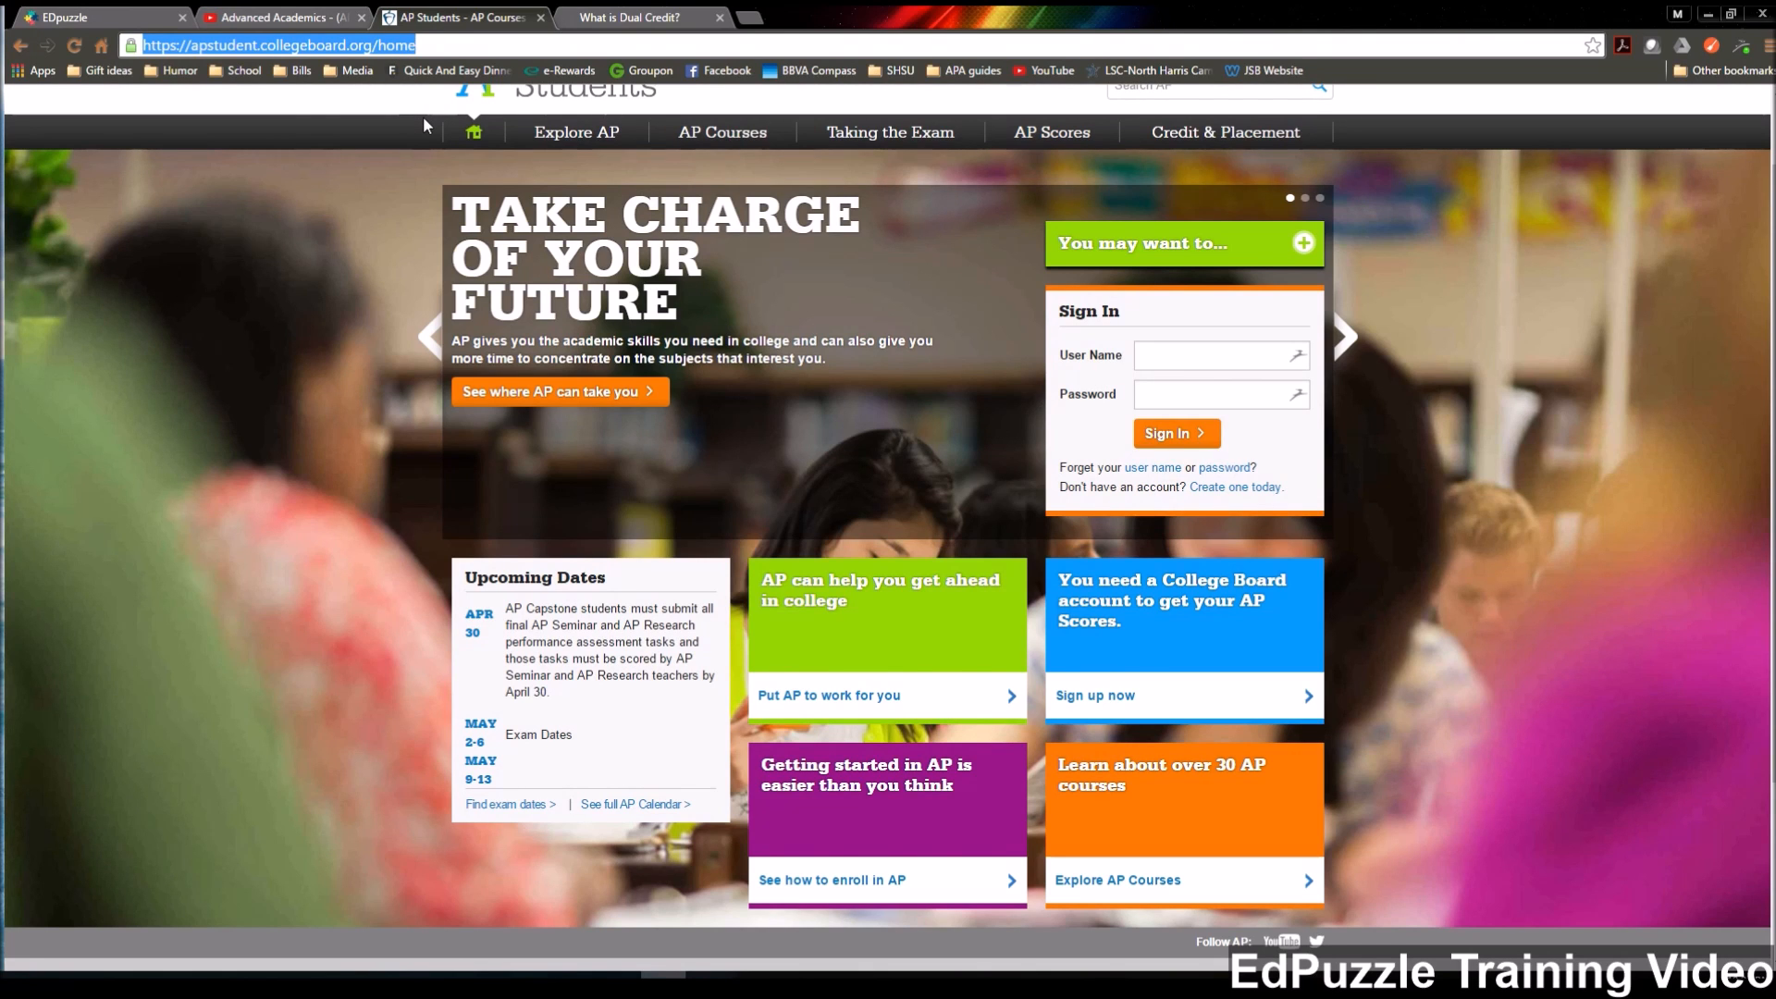
left_click(63, 19)
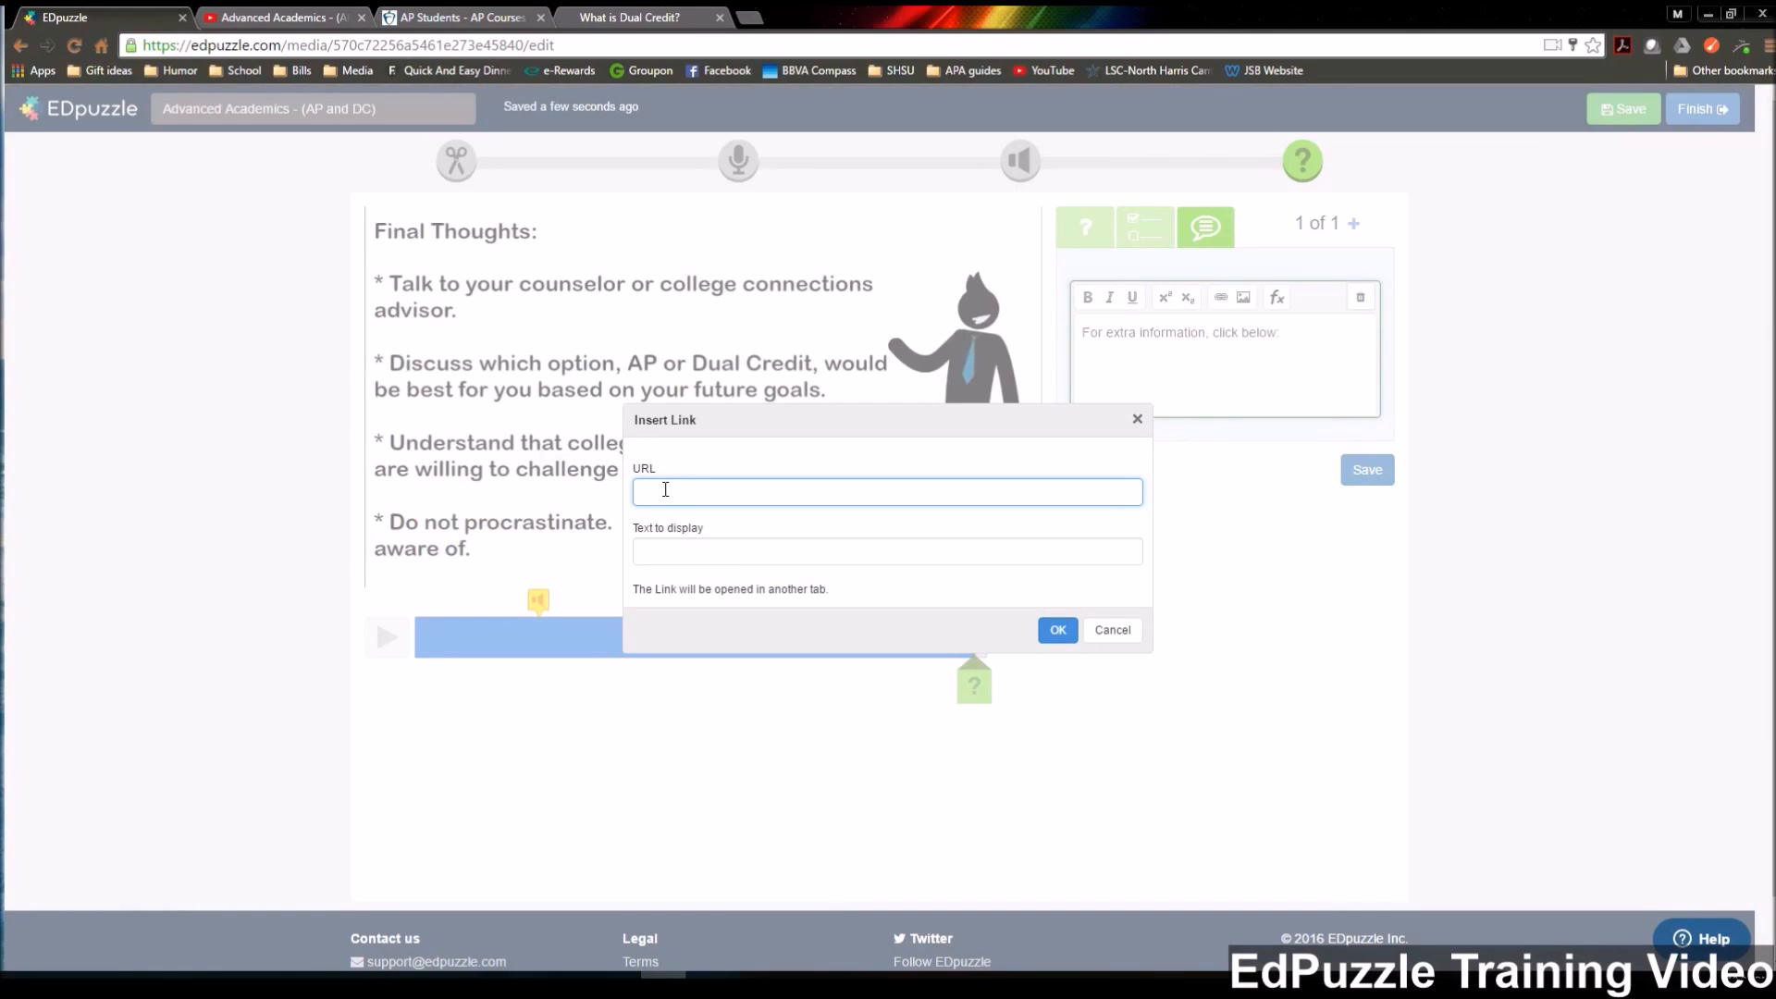
key("ctrl+v")
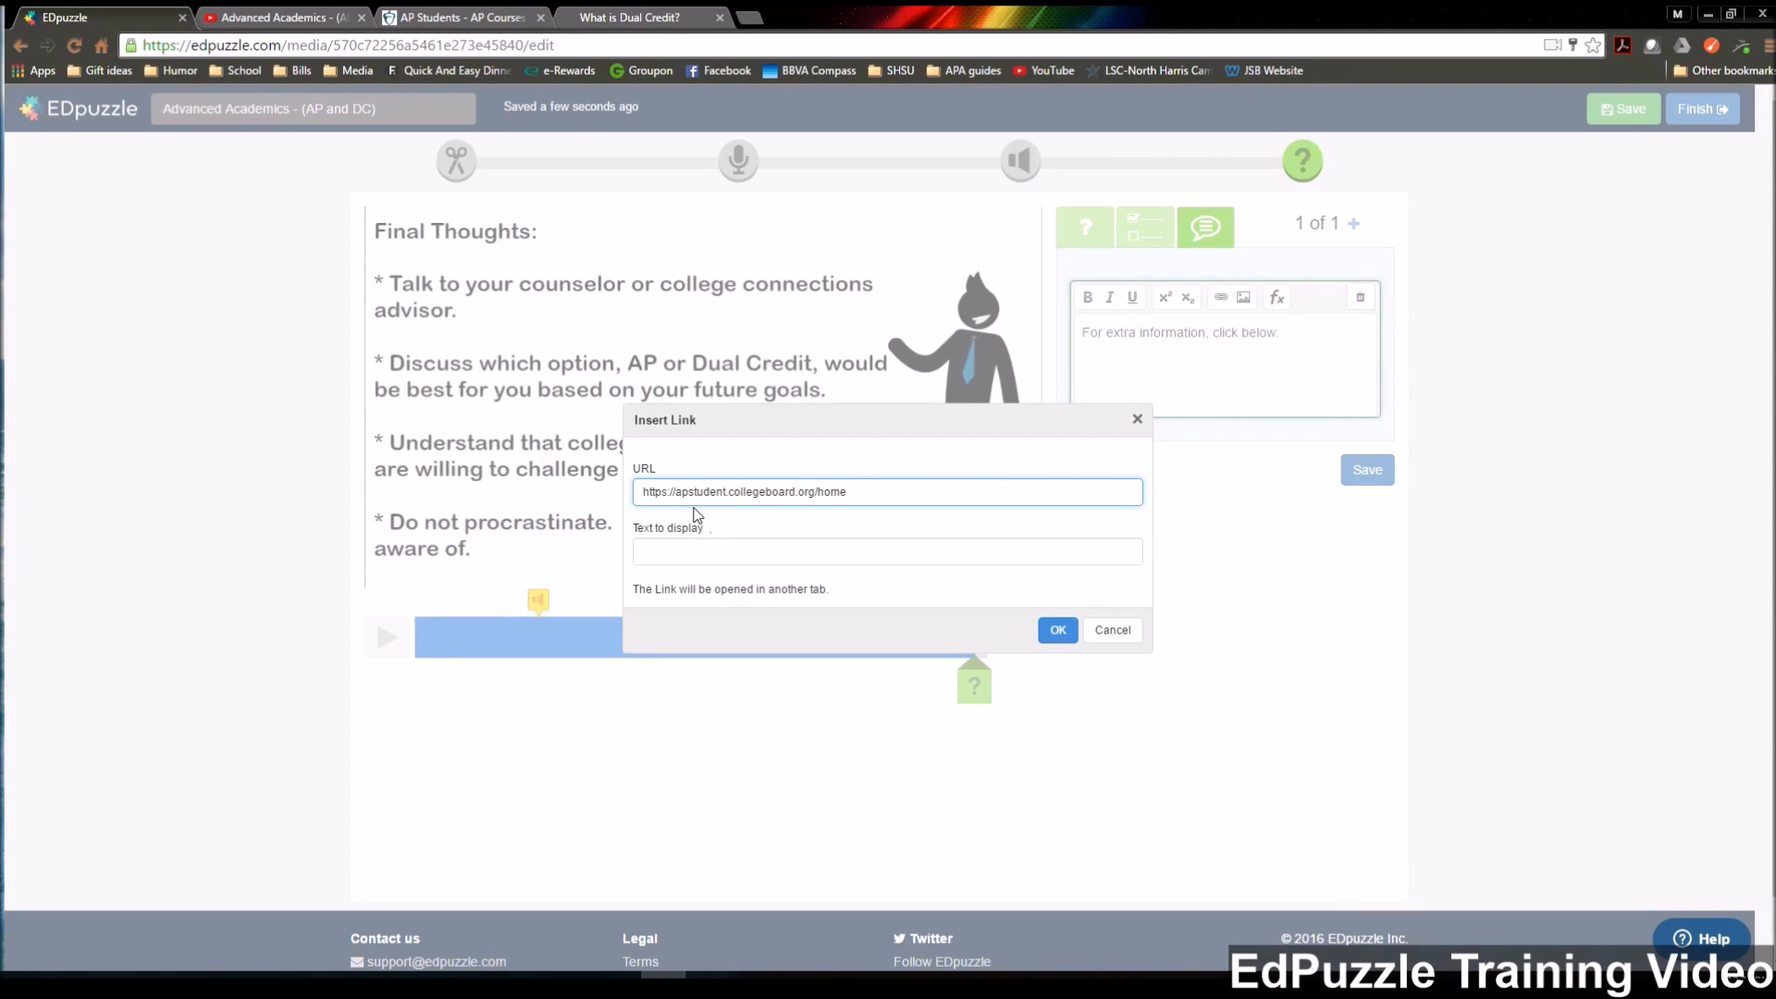
left_click(698, 556)
type("Co")
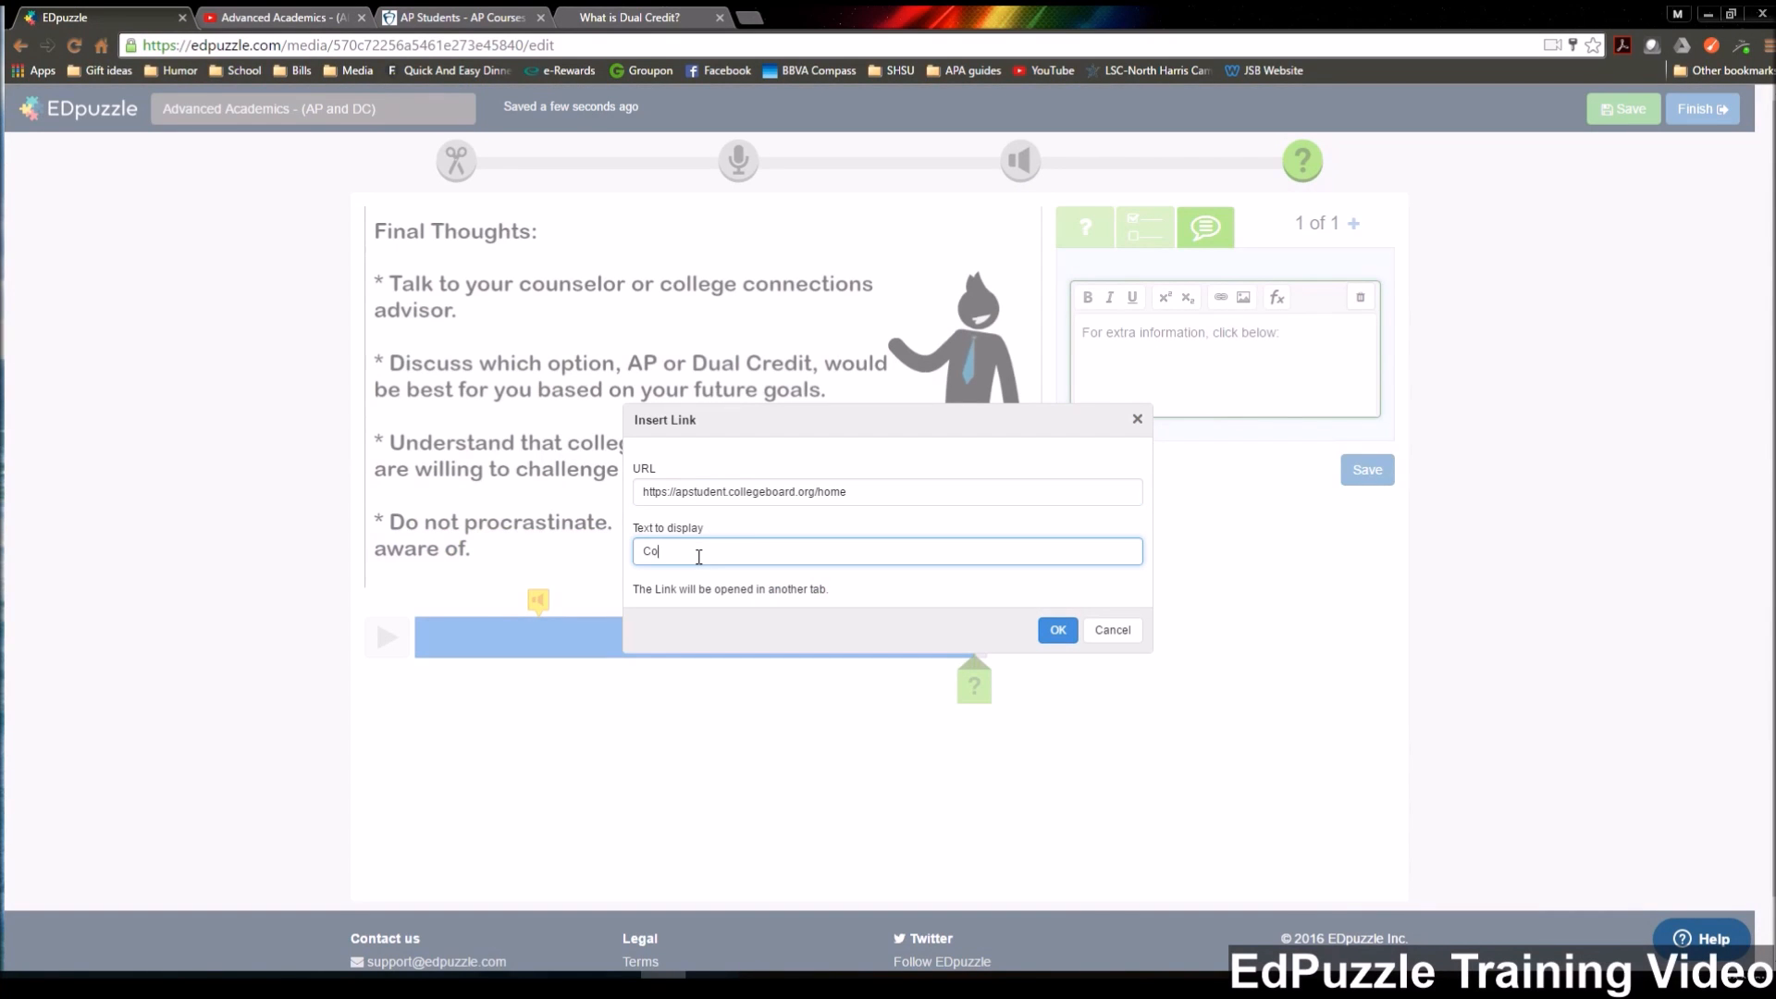
type("llege Board Website- AP info")
left_click(1057, 633)
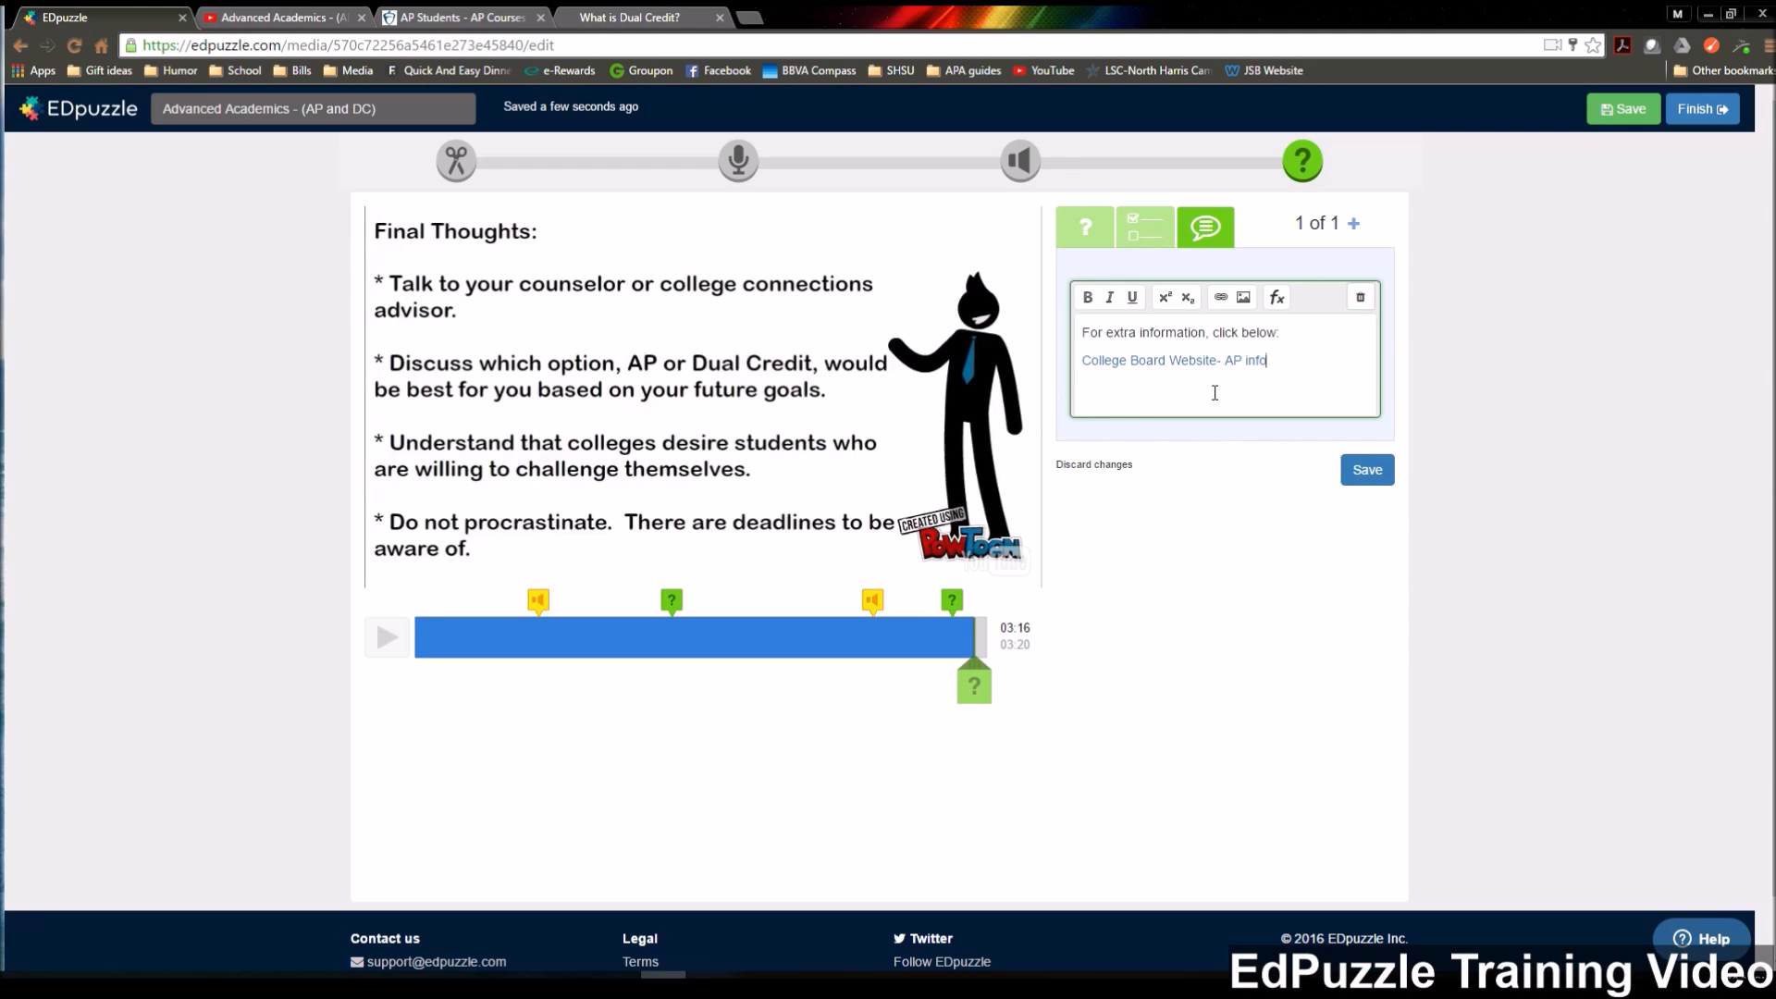
left_click(1220, 297)
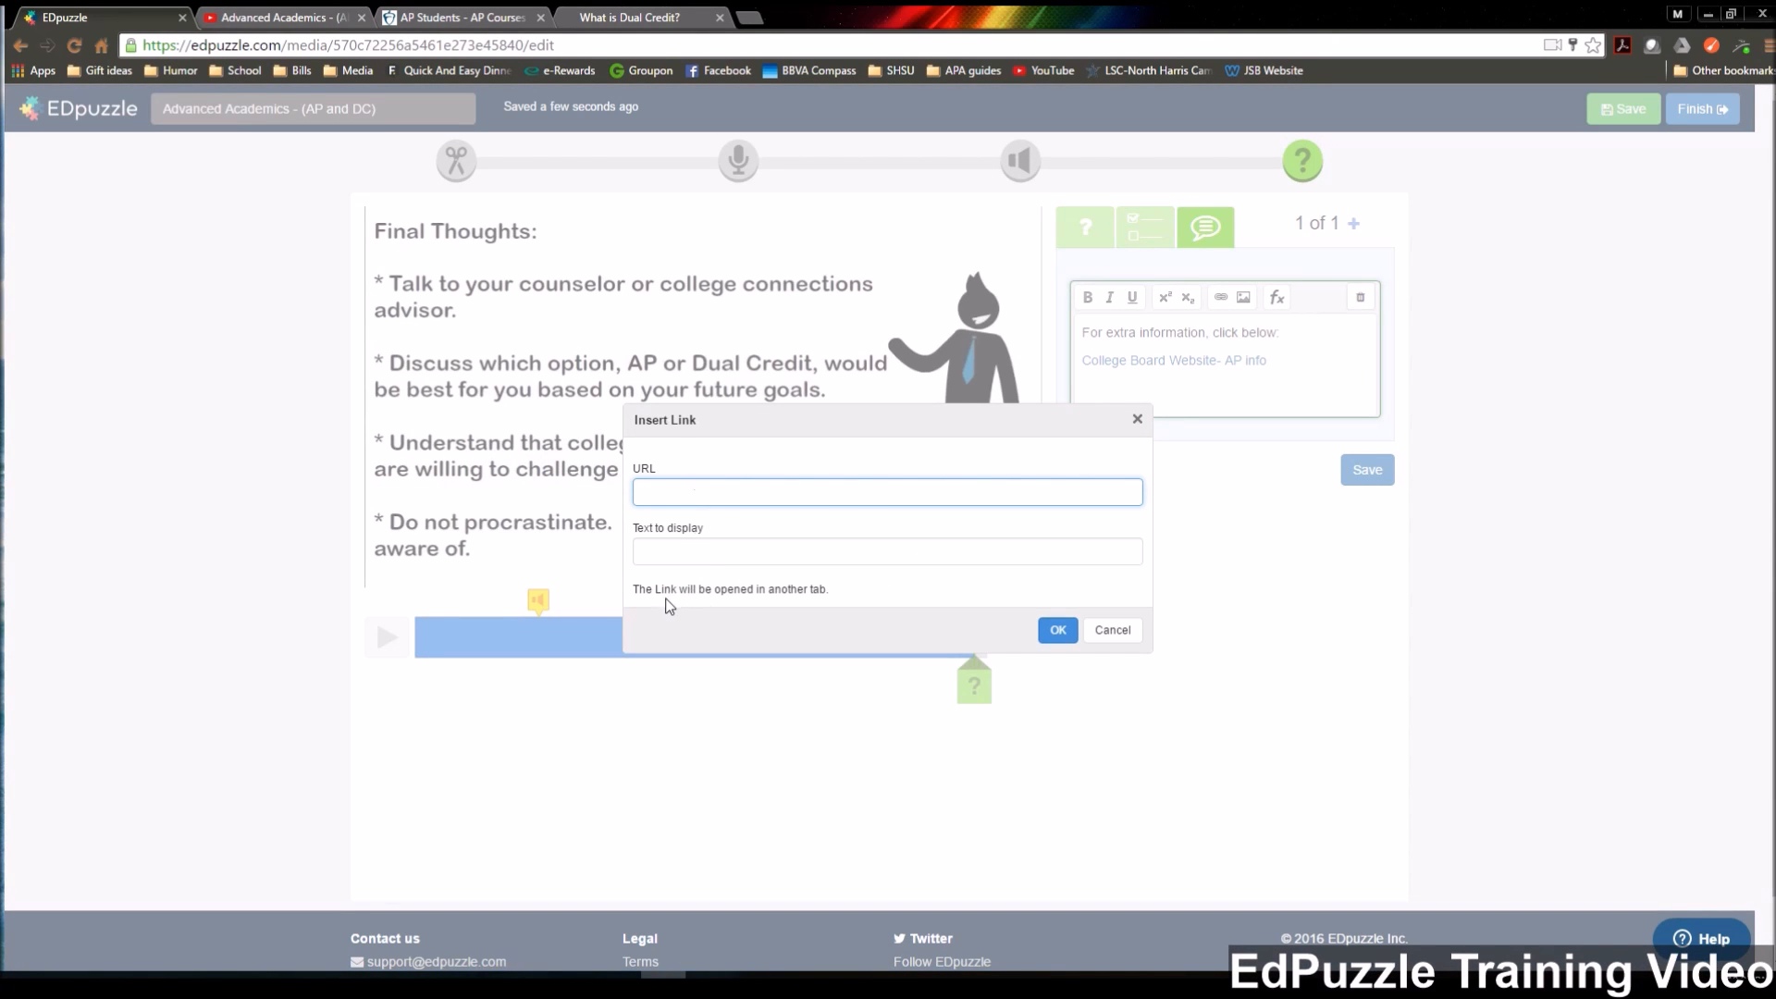
left_click(614, 18)
left_click(607, 43)
key("ctrl+c")
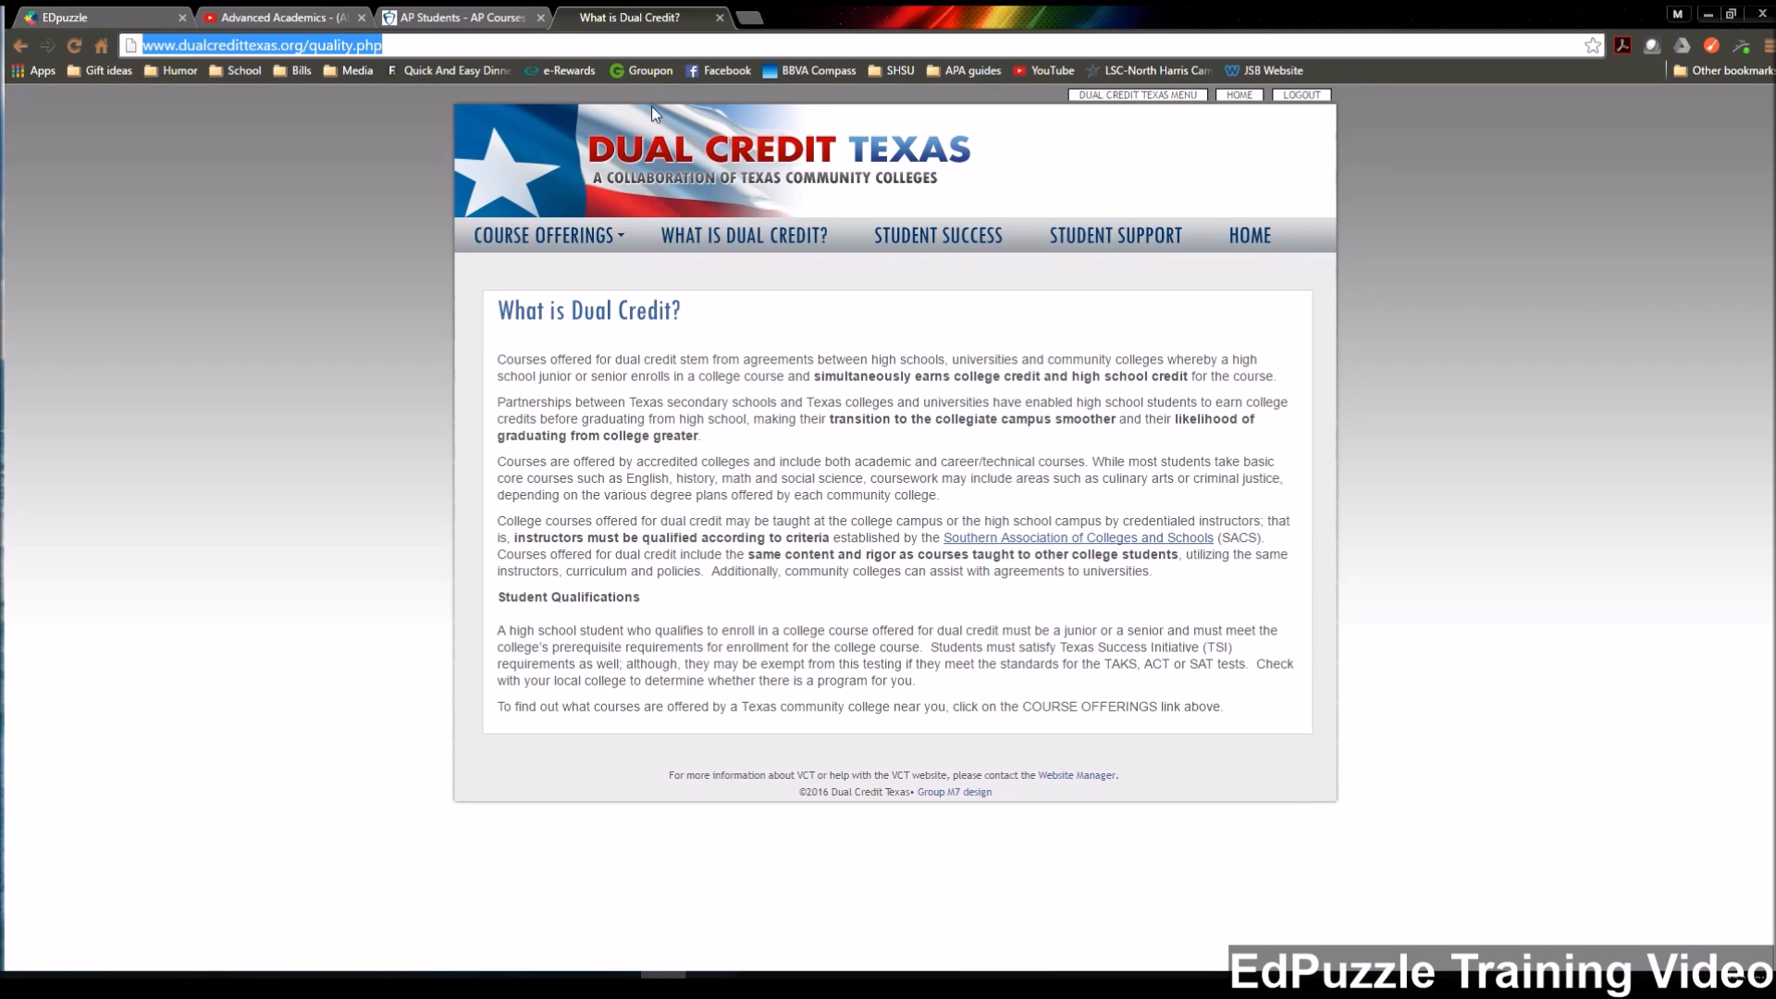
left_click(412, 323)
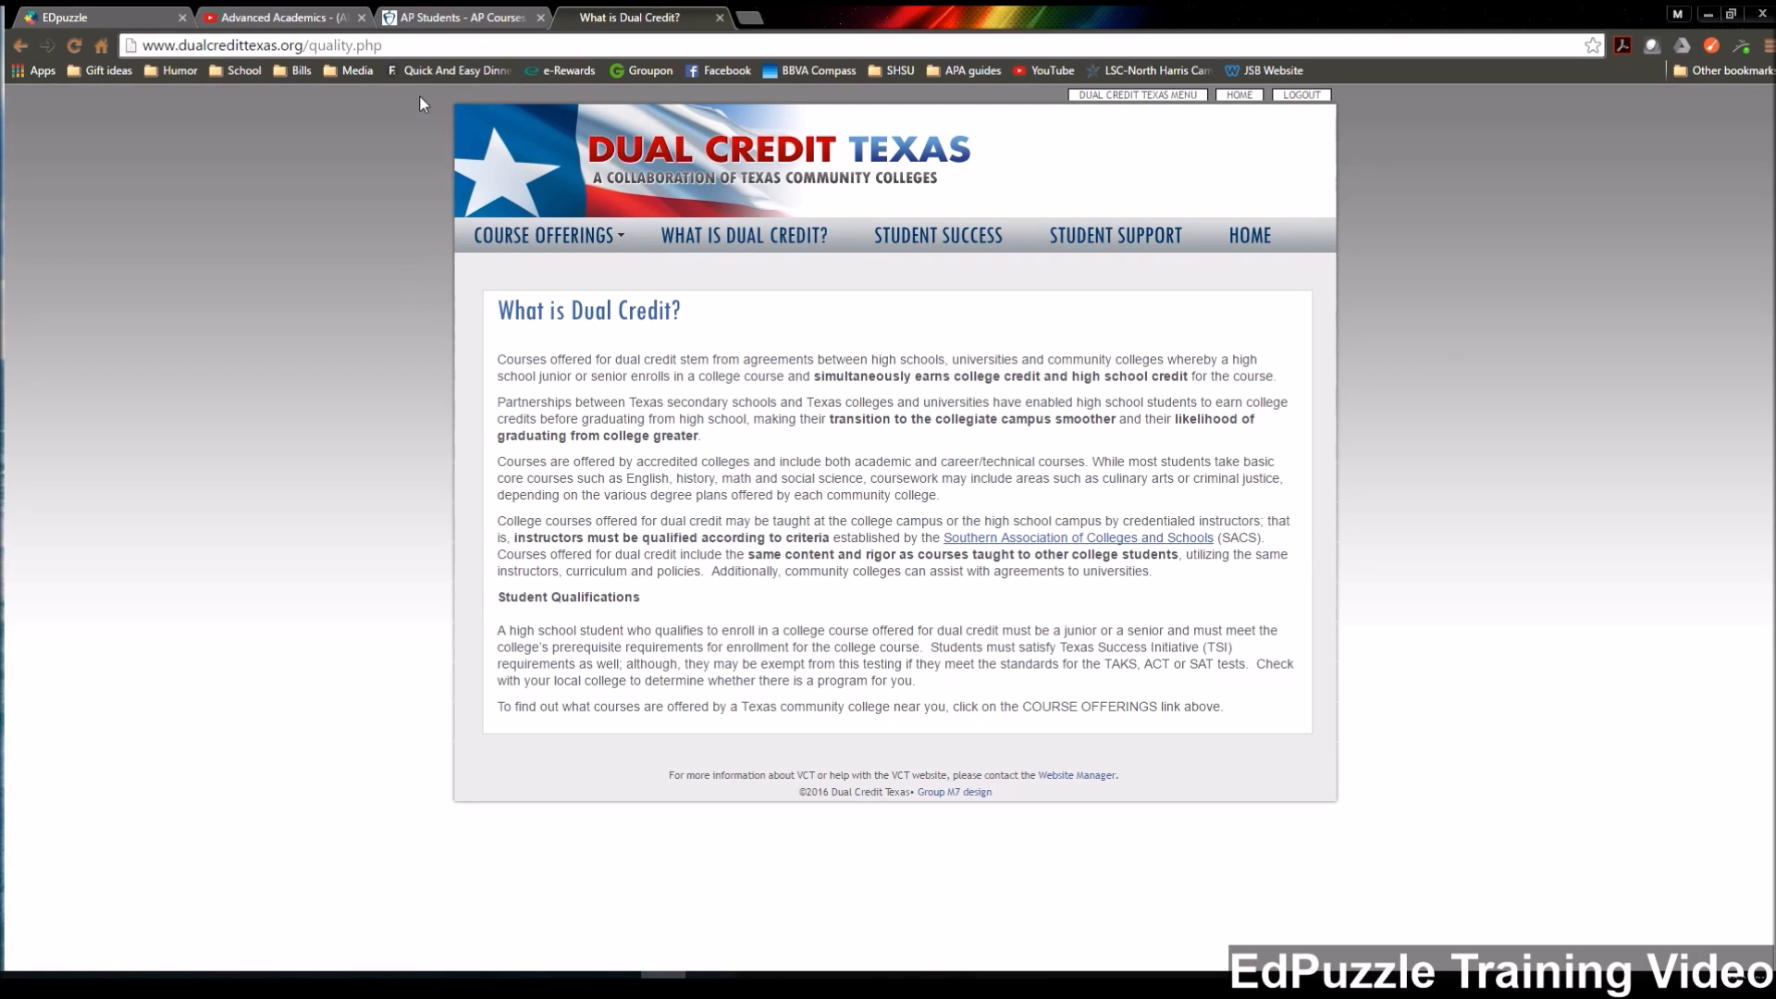
left_click(102, 17)
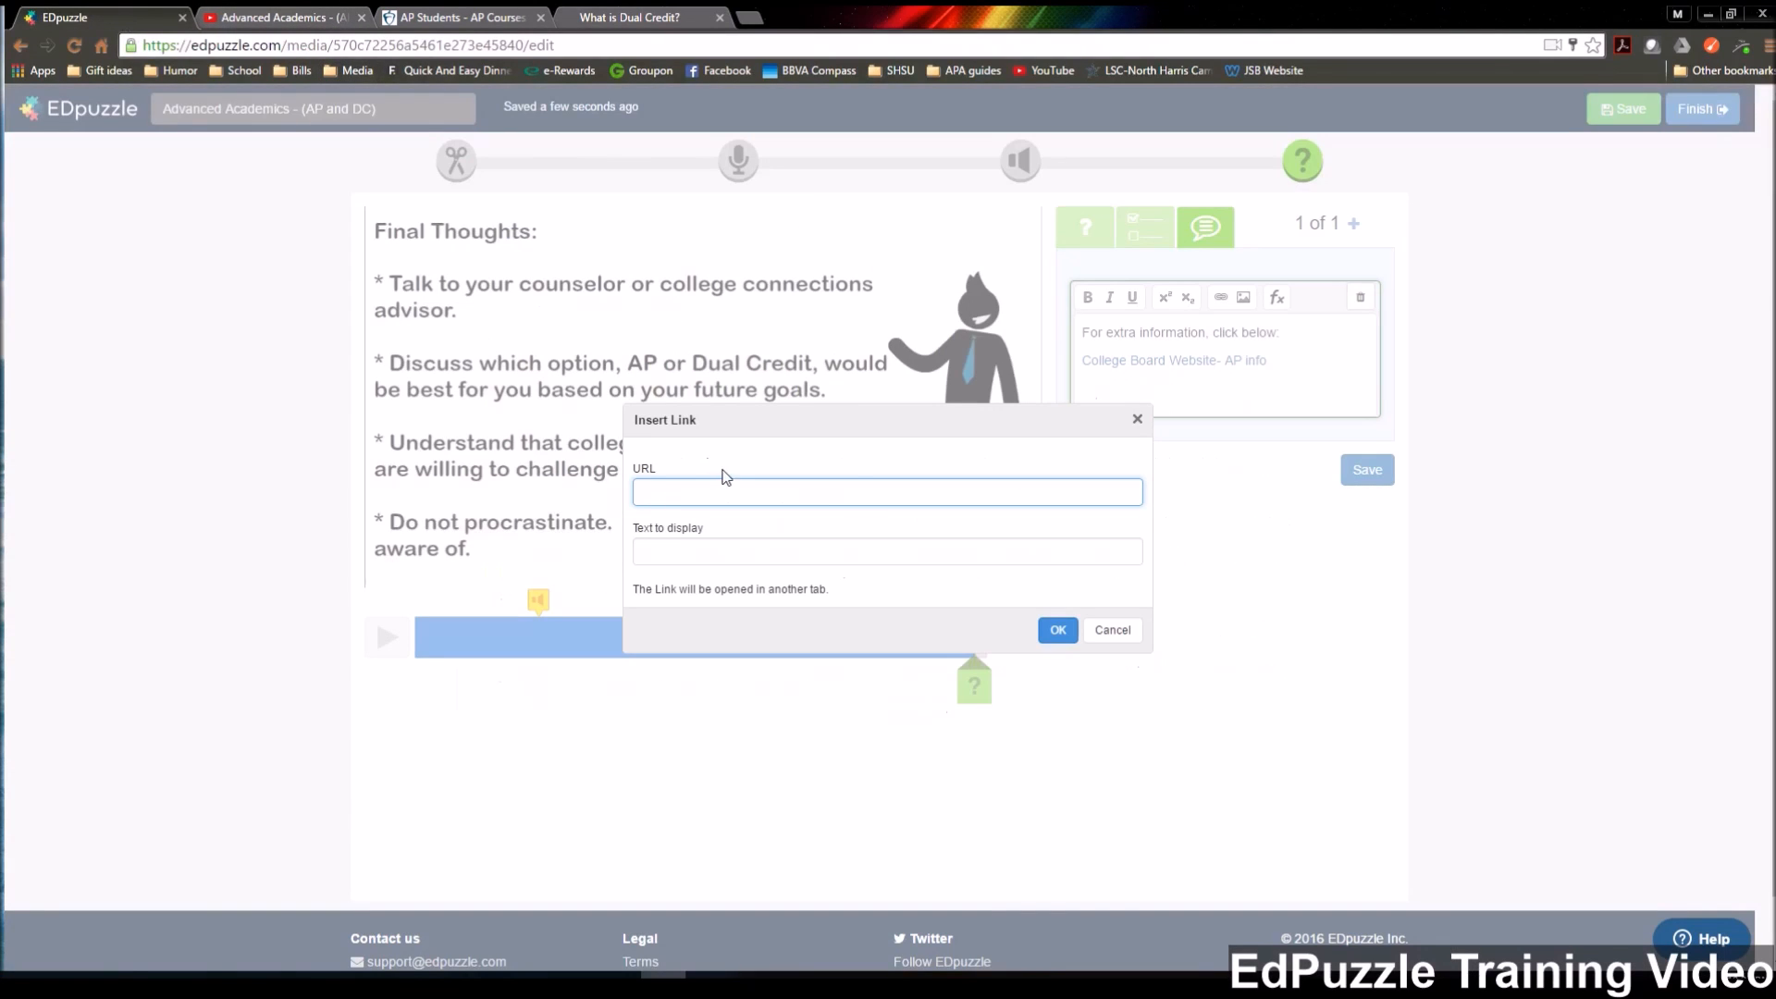
key("ctrl+v")
left_click(715, 555)
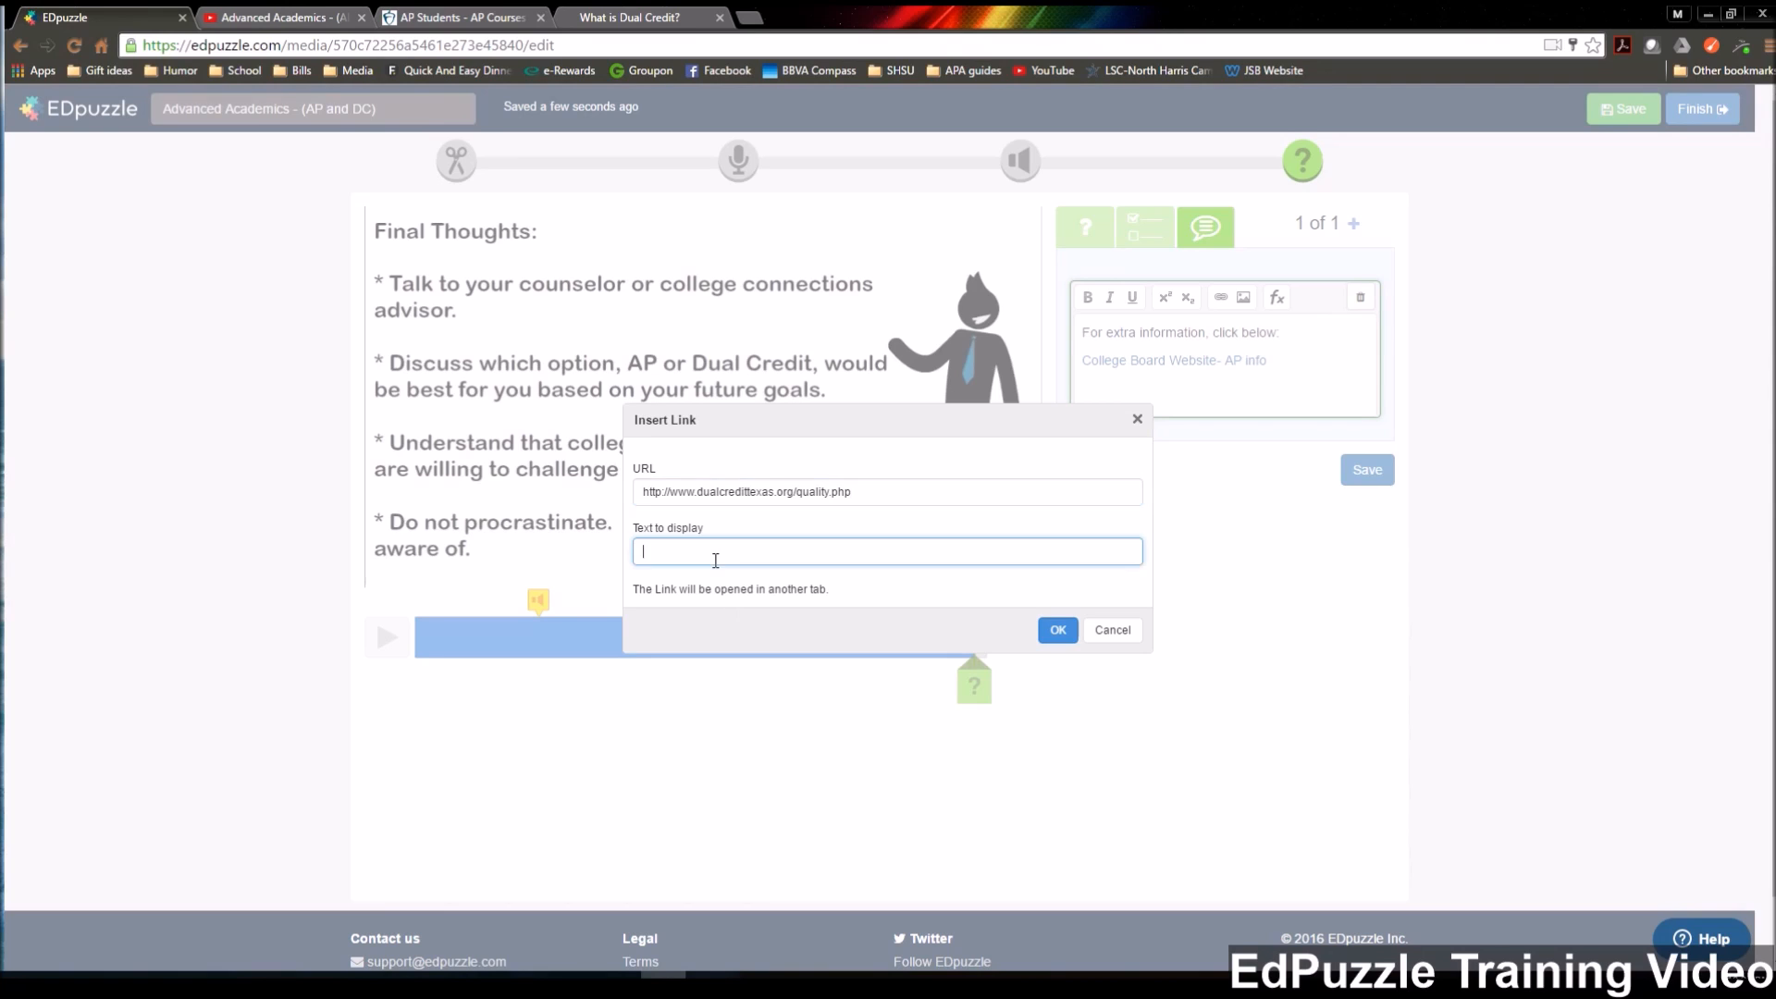
type("Dual Credit Texas- DC info")
left_click(1057, 630)
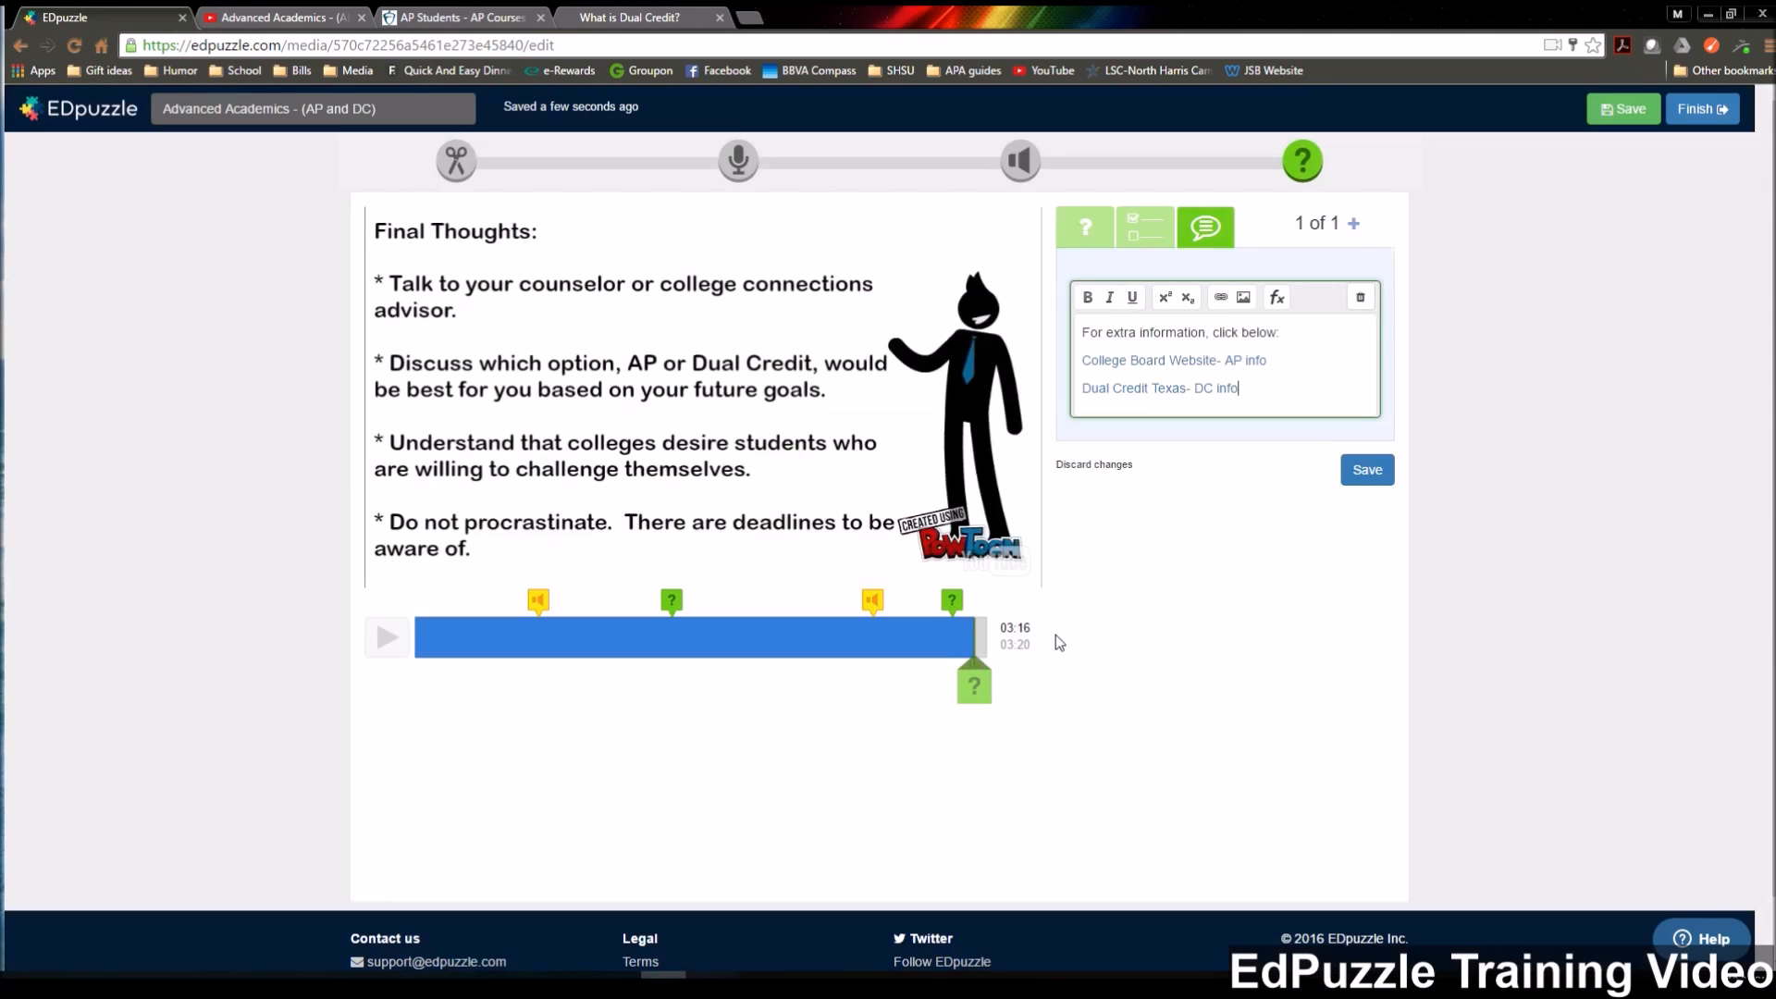
Save the comment with both links, continue the video past it and save the whole lesson.
left_click(1365, 470)
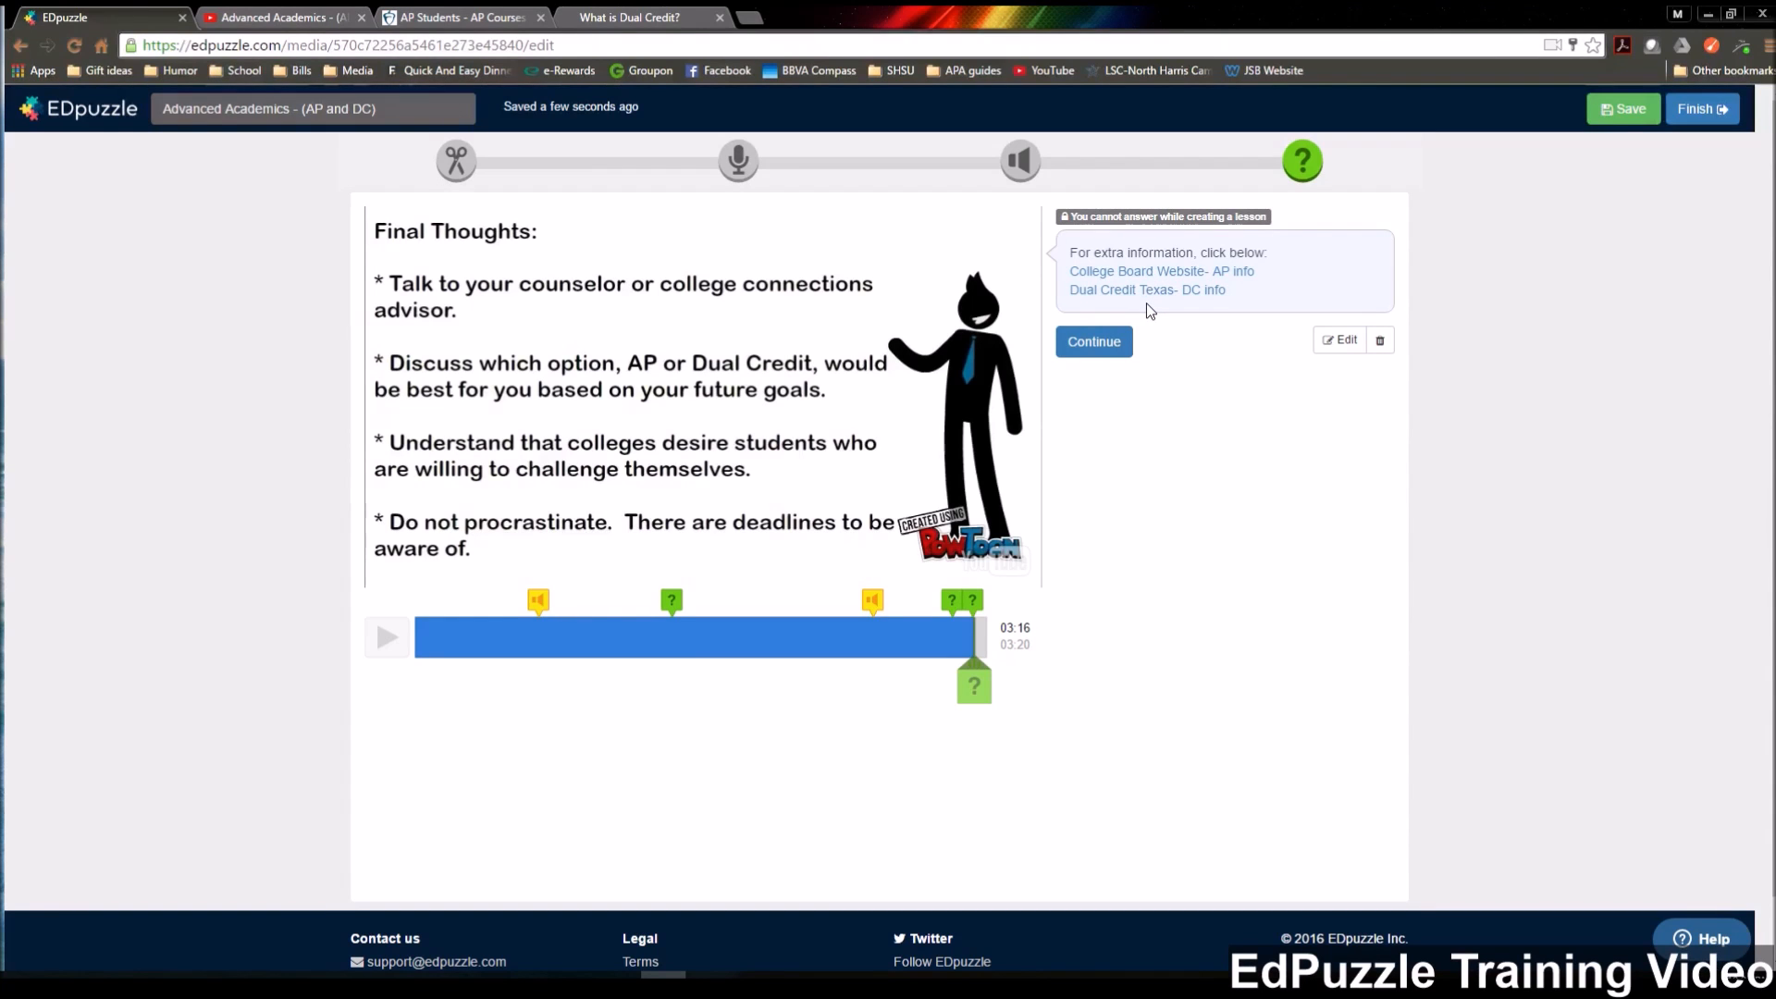
left_click(1099, 342)
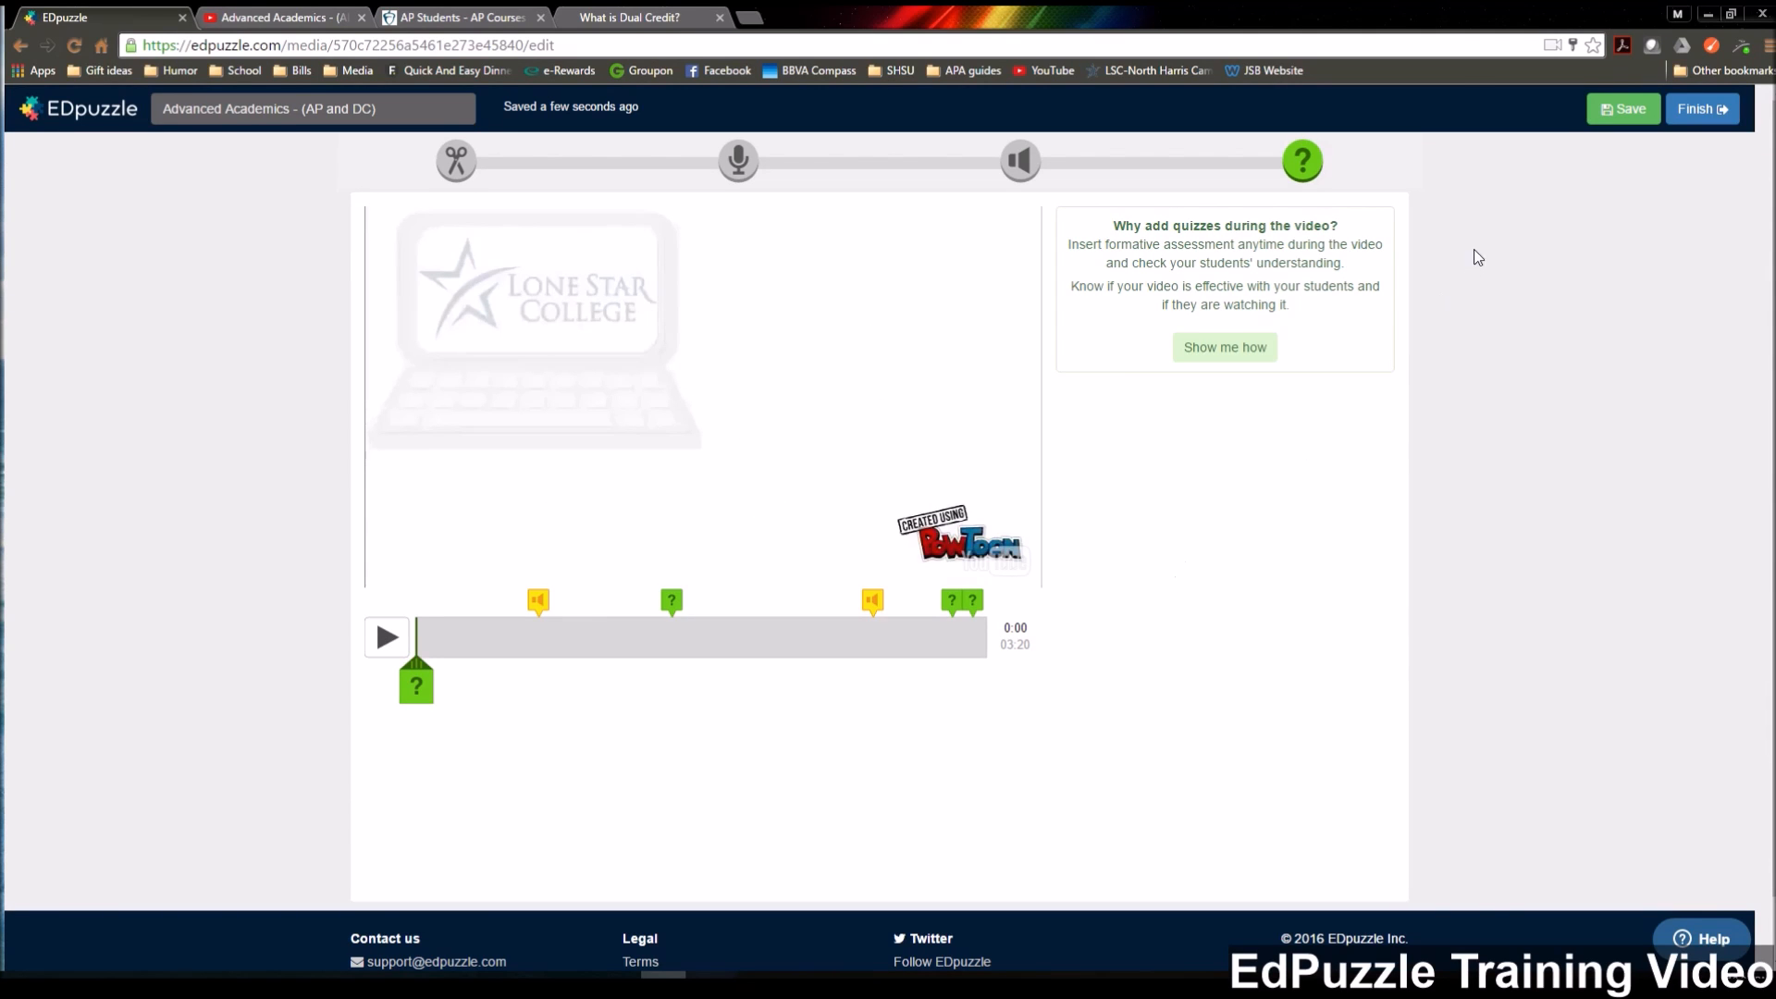
left_click(1617, 116)
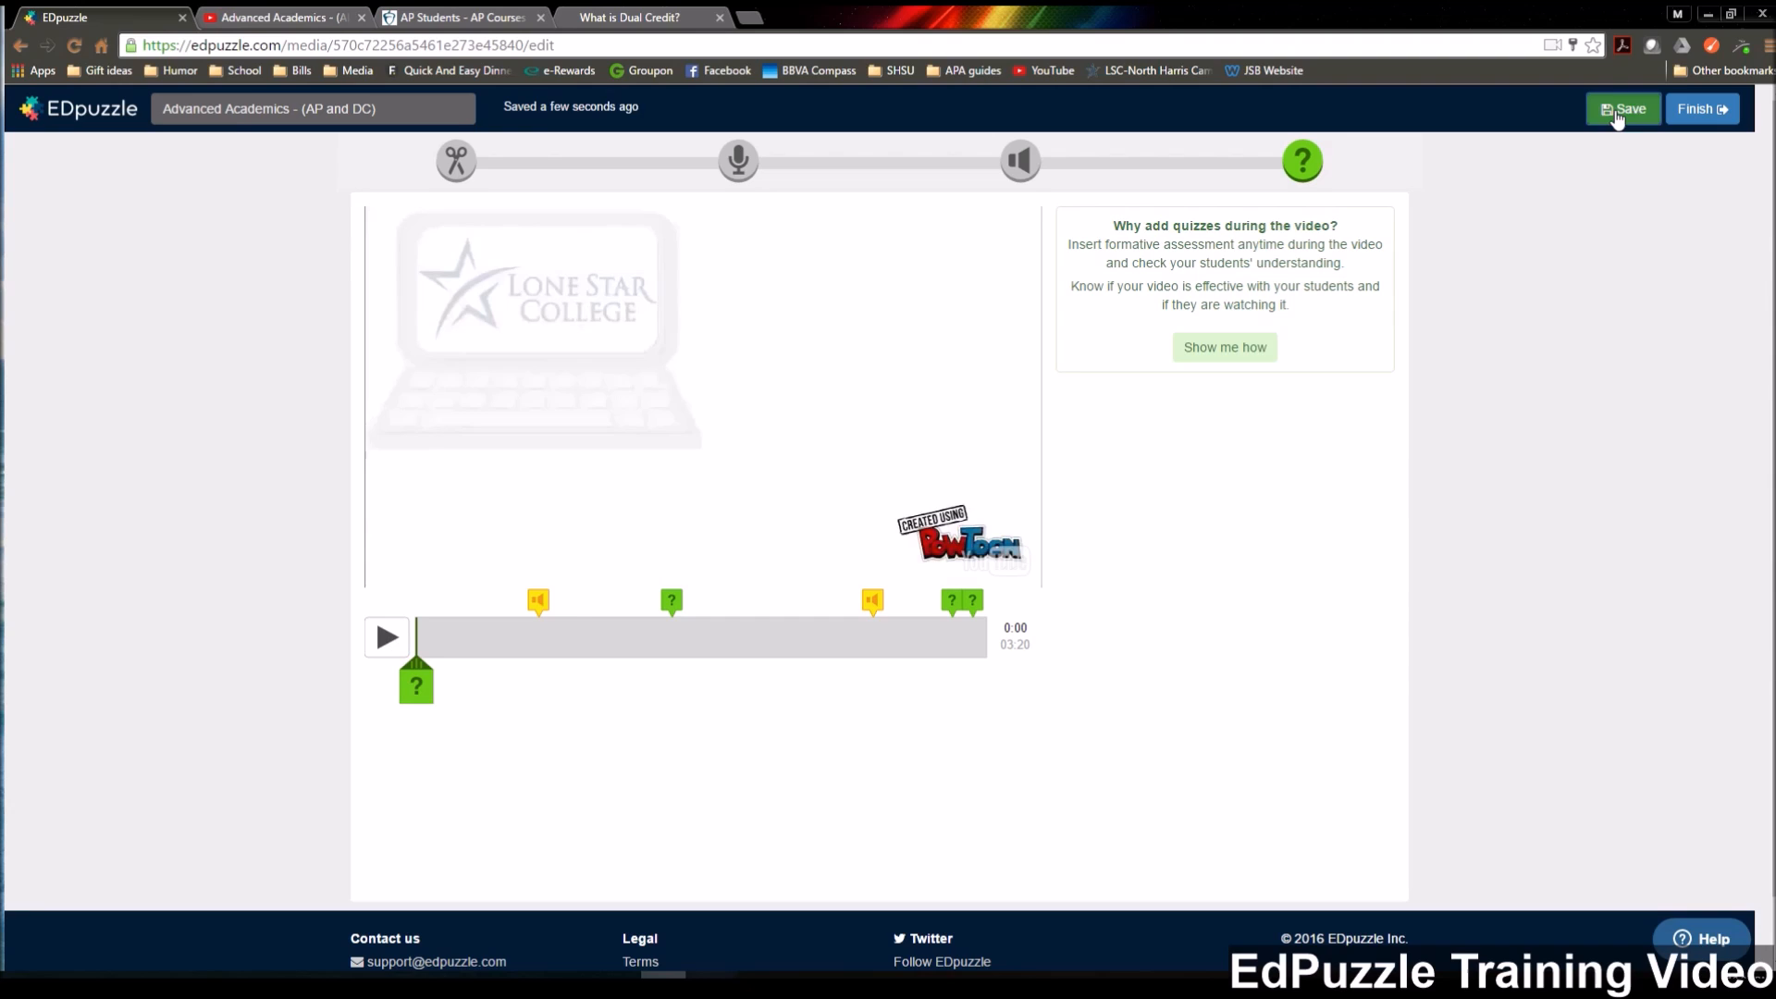
Finish the lesson, review the options for sharing with anyone and assigning to a class, and postpone the assignment.
left_click(1706, 118)
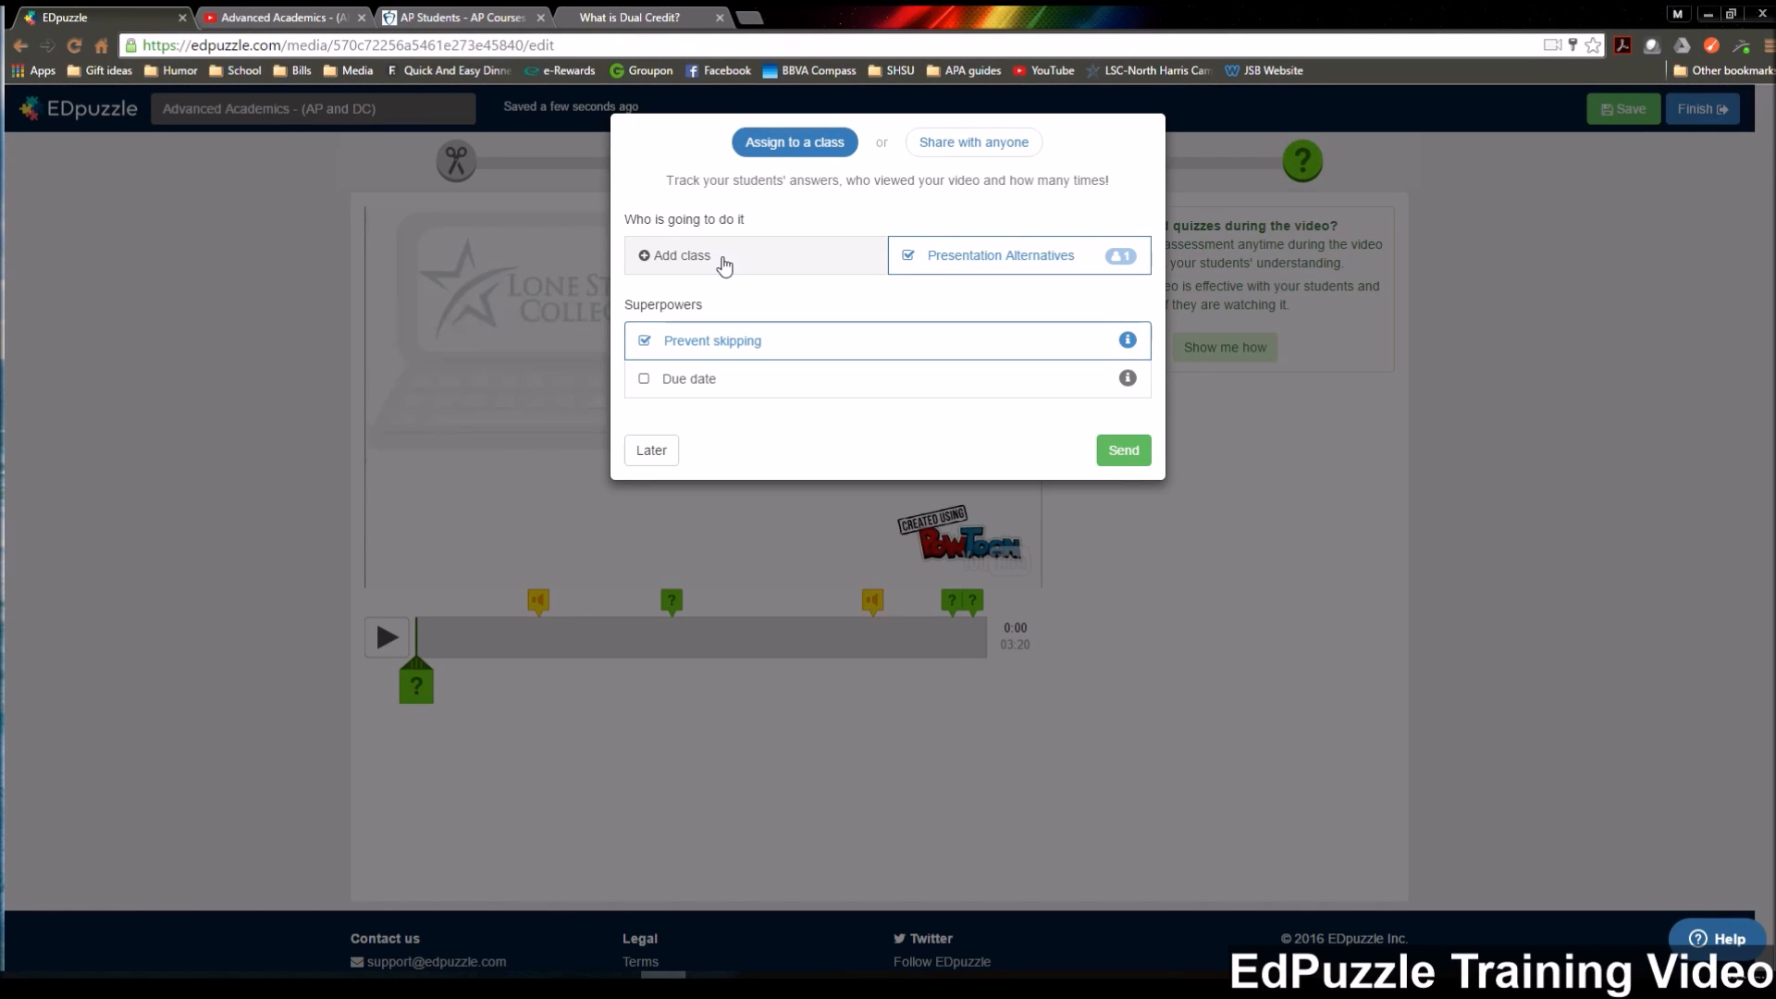
left_click(988, 146)
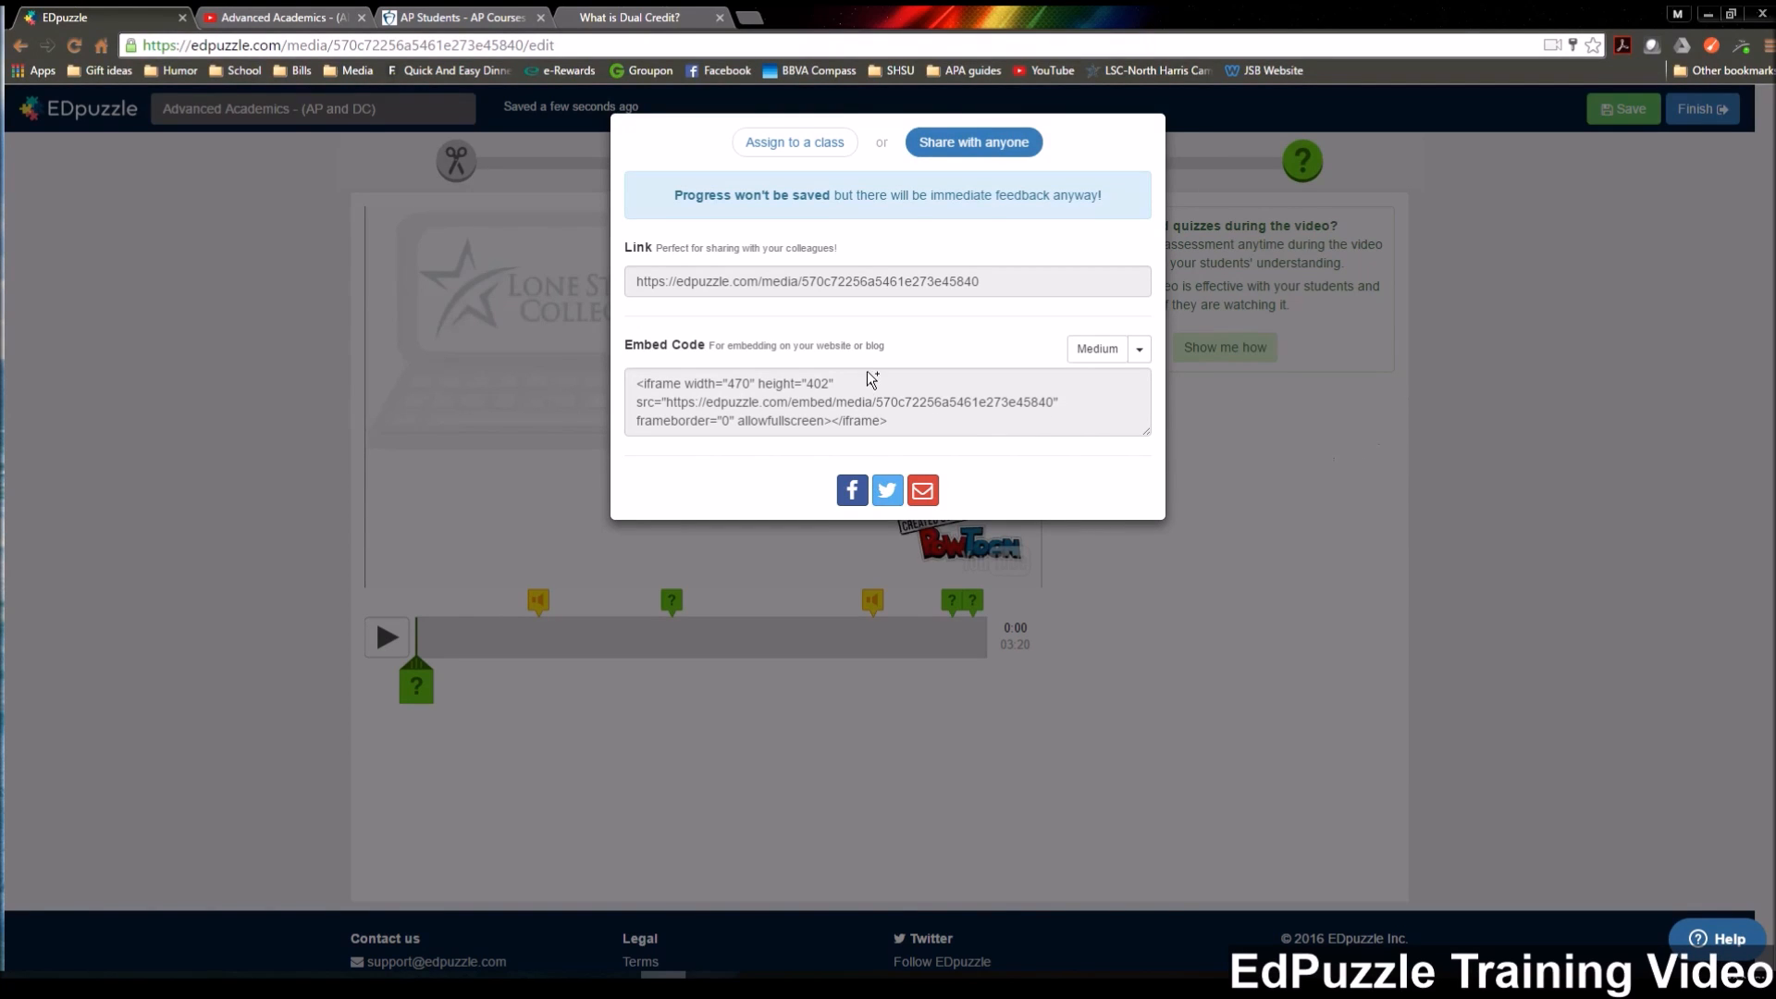
left_click(801, 144)
left_click(639, 453)
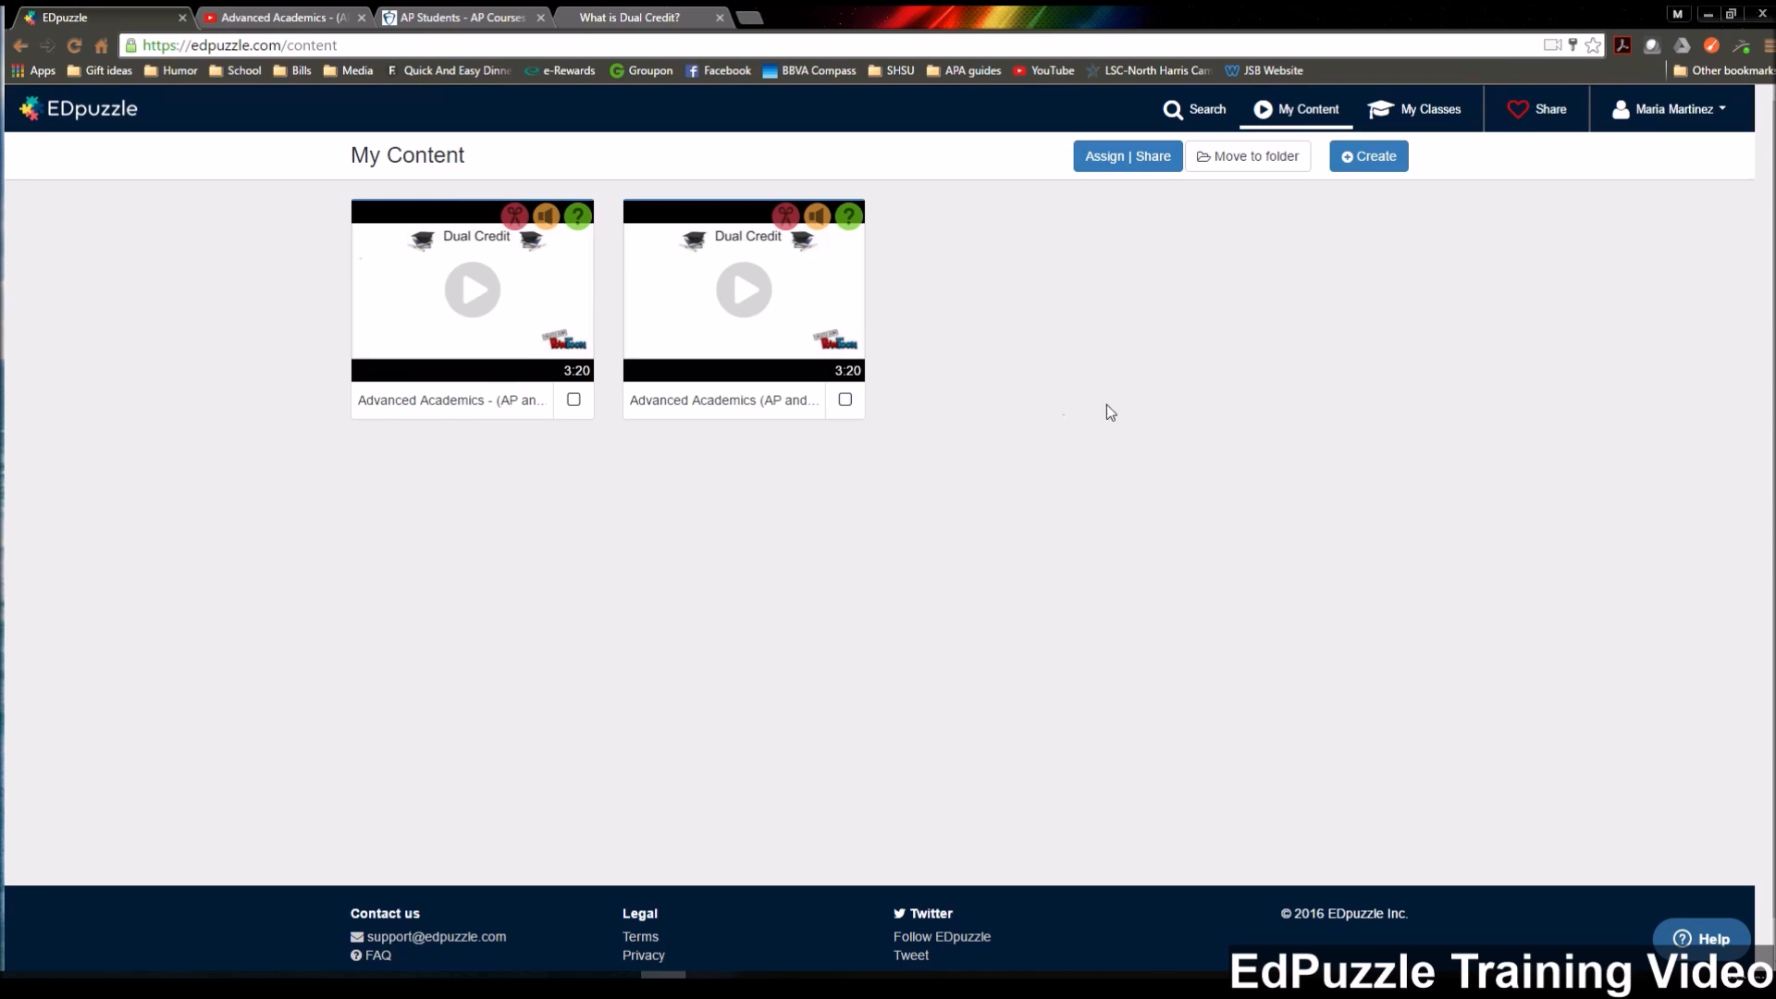
Select the "Advanced Academics (AP and..." video without the hyphen in My Content.
left_click(844, 398)
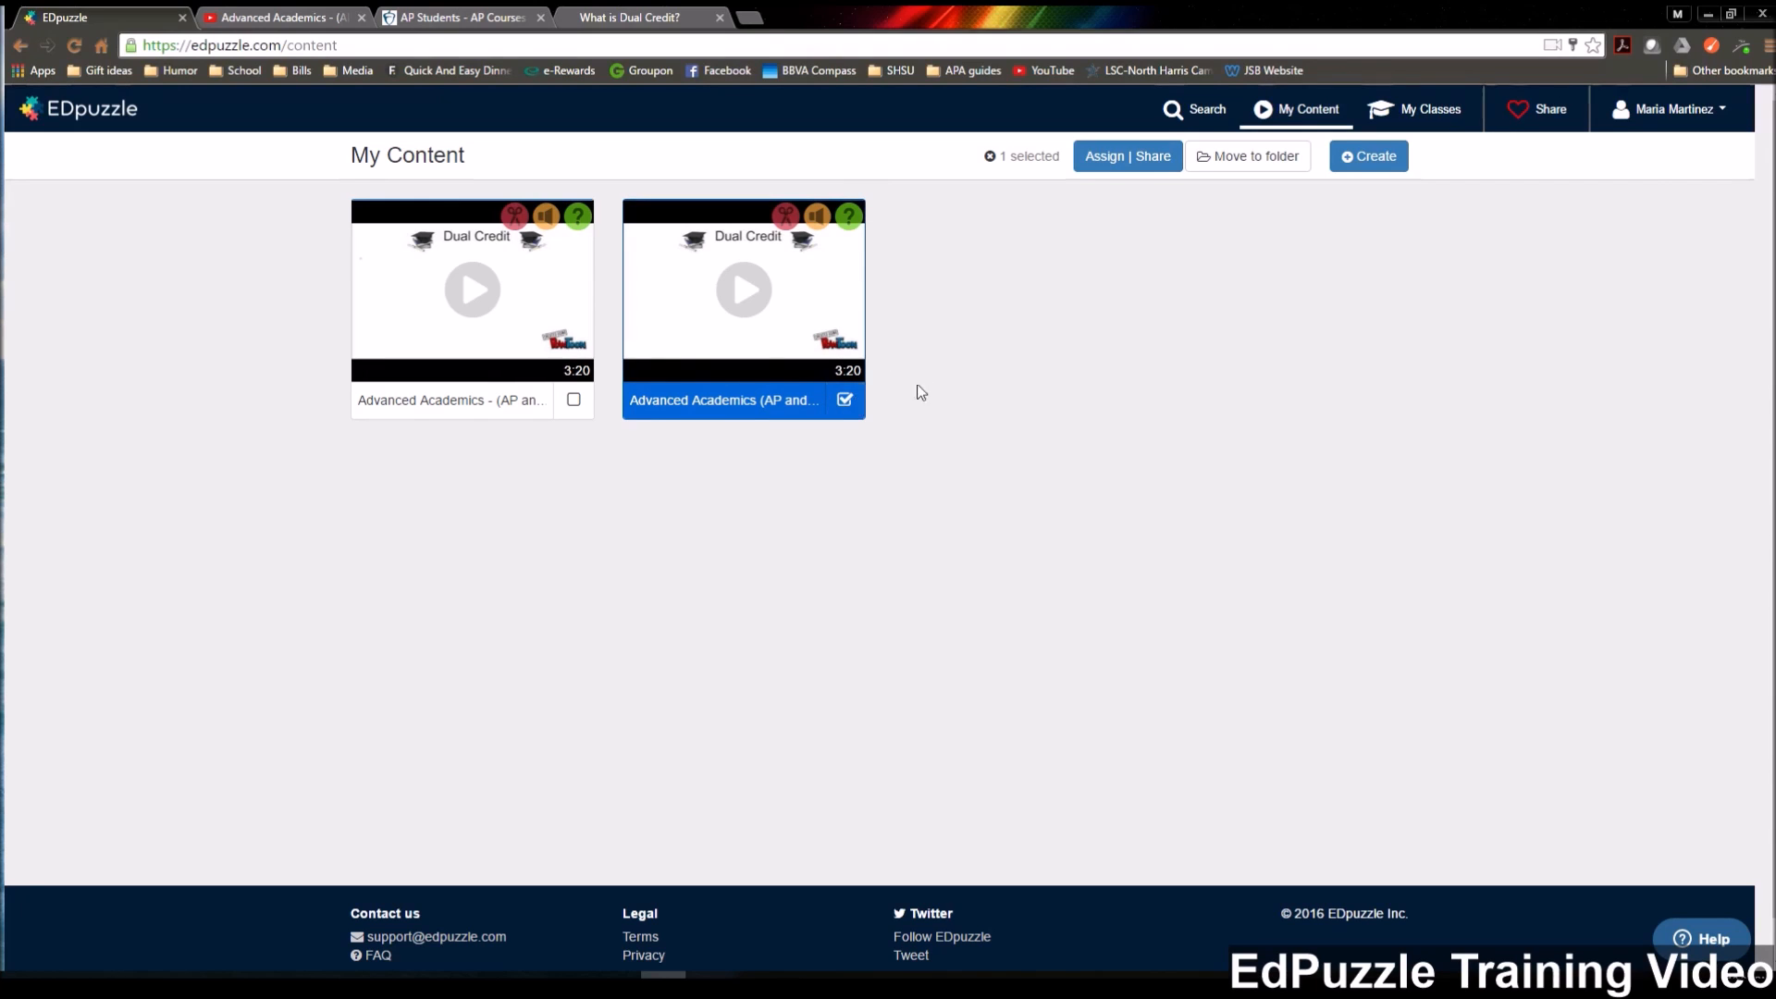